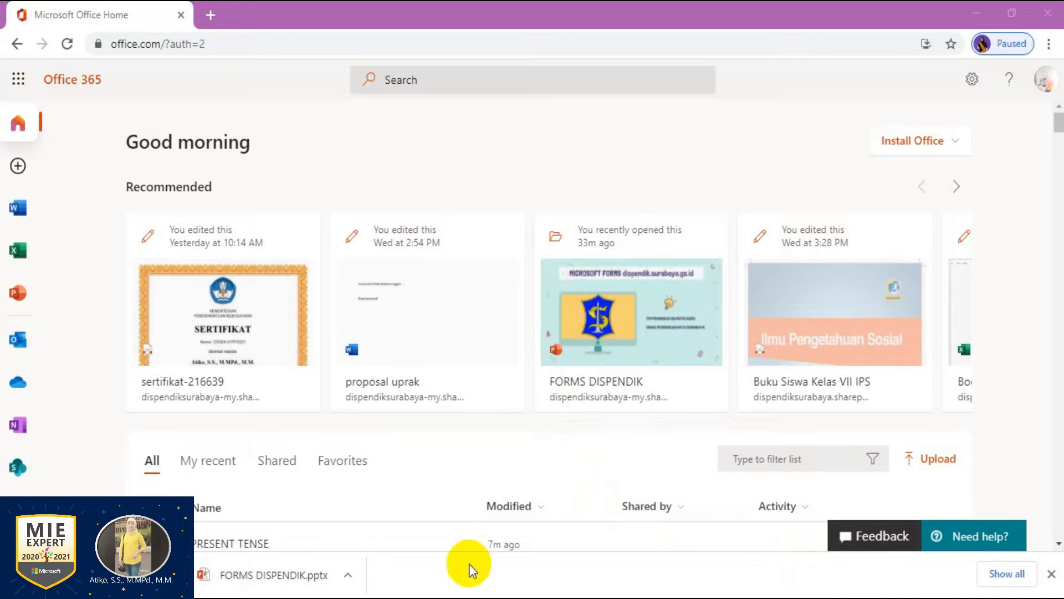
# Open Microsoft Forms from the Office 365 home page and create a new blank form
pyautogui.scroll(-3, 14, 377)
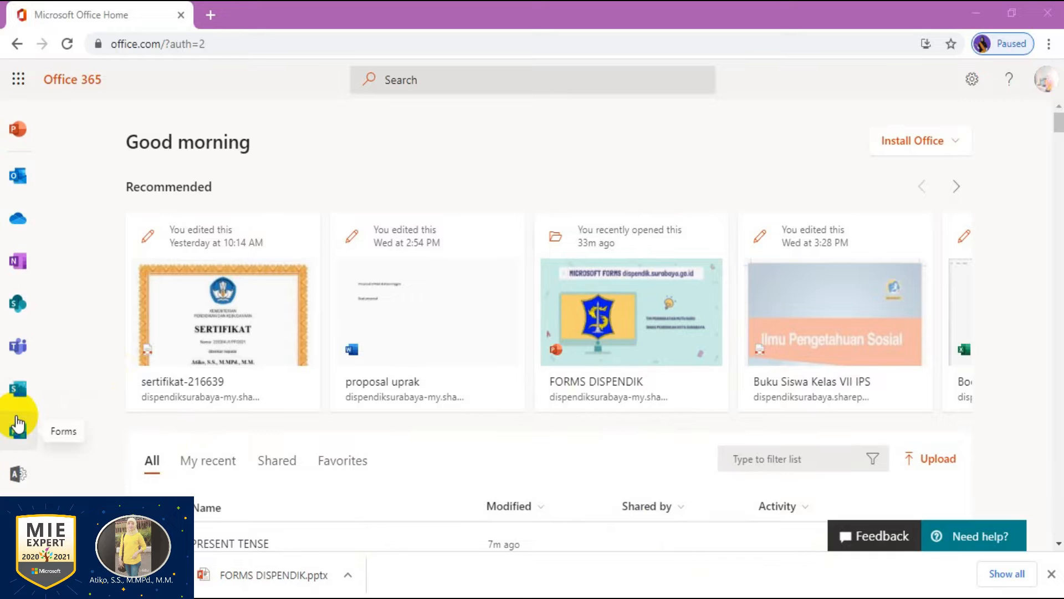
pyautogui.click(121, 45)
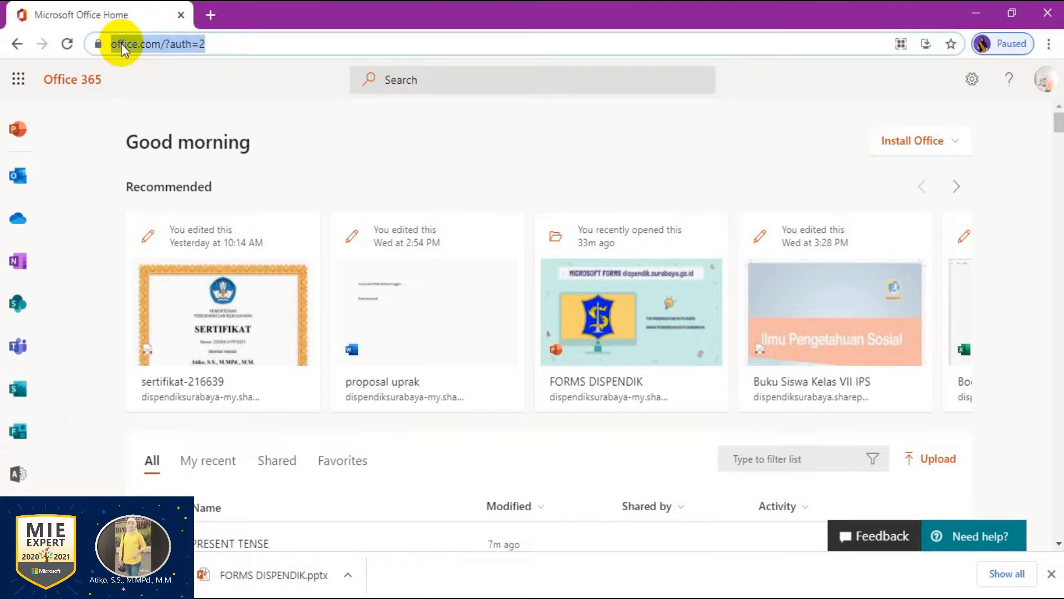
pyautogui.click(262, 141)
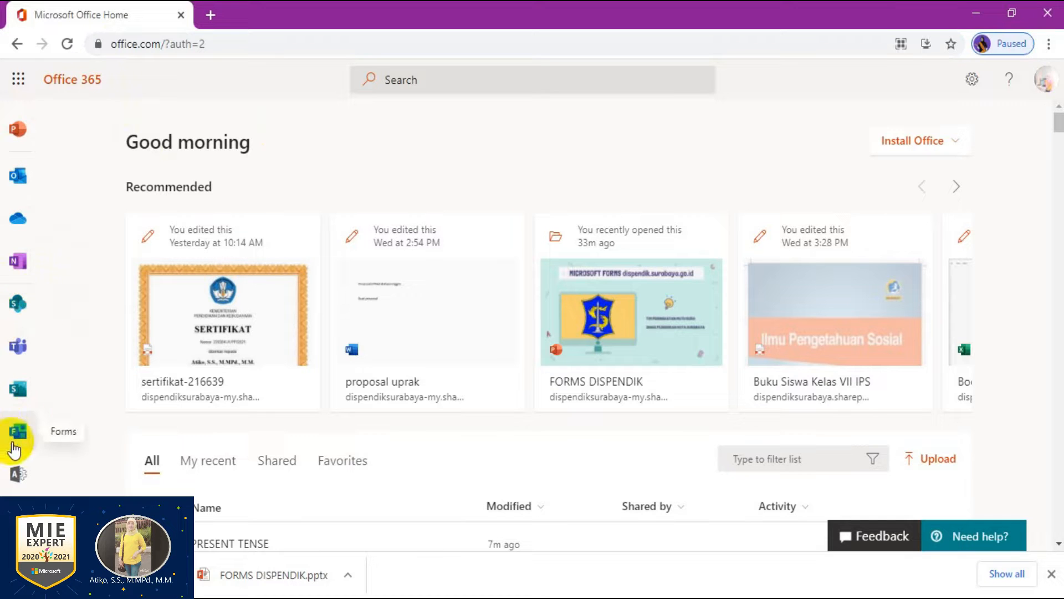
pyautogui.click(10, 433)
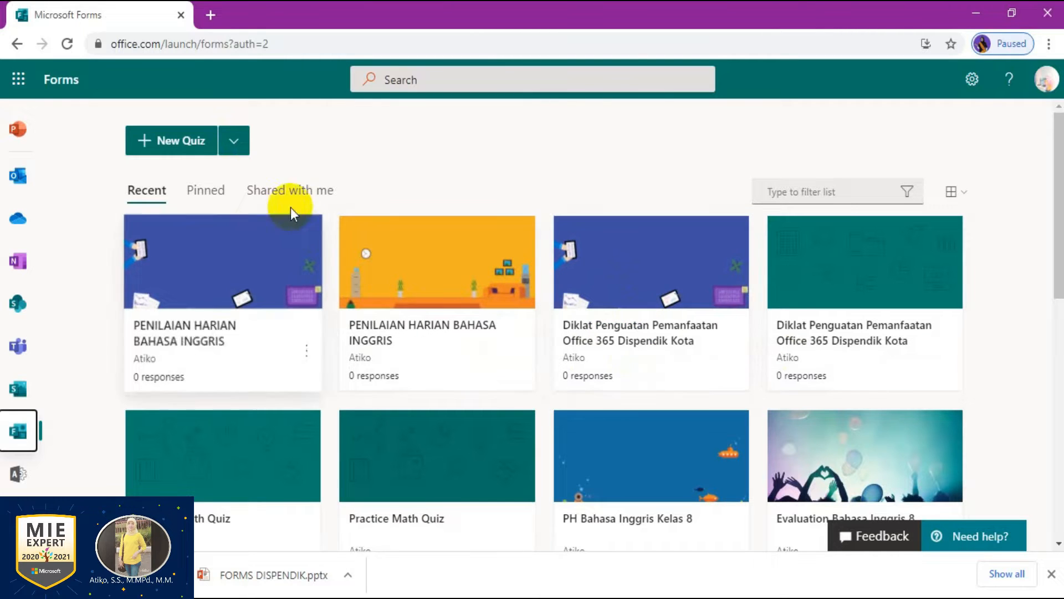
pyautogui.click(235, 146)
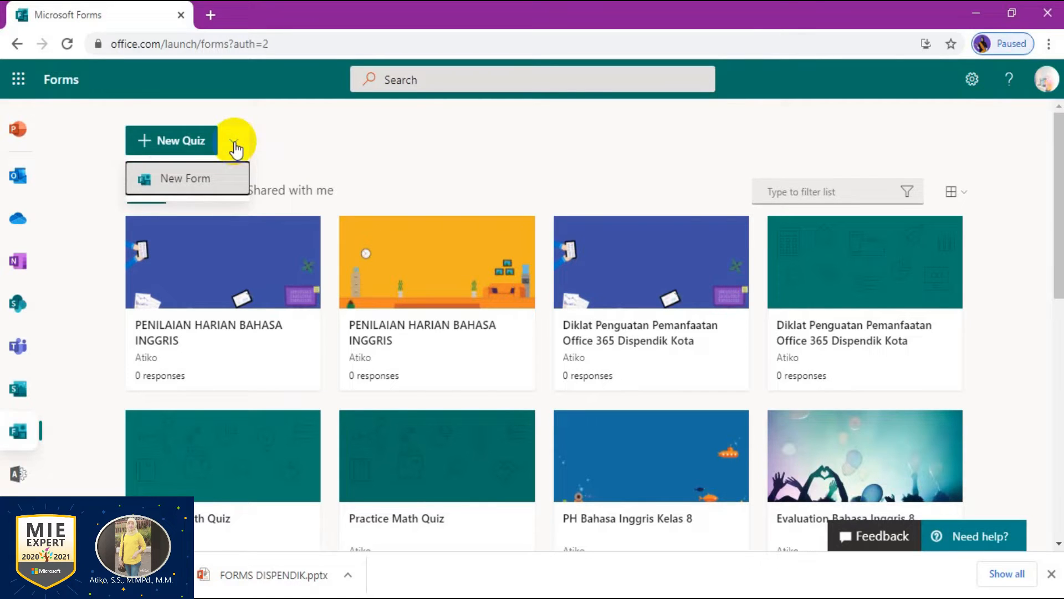
pyautogui.click(199, 180)
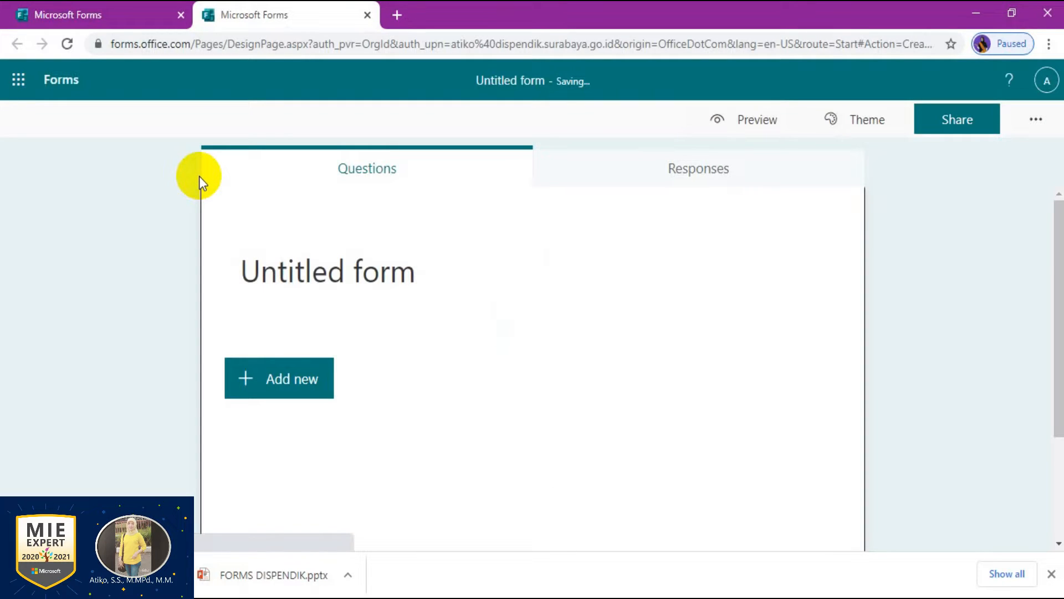
# Open the existing blue-themed form "Diklat Penguatan Pemanfaatan Office 365 Dispendik Kota Surabaya" from the recent forms, keeping the new form open
pyautogui.click(86, 16)
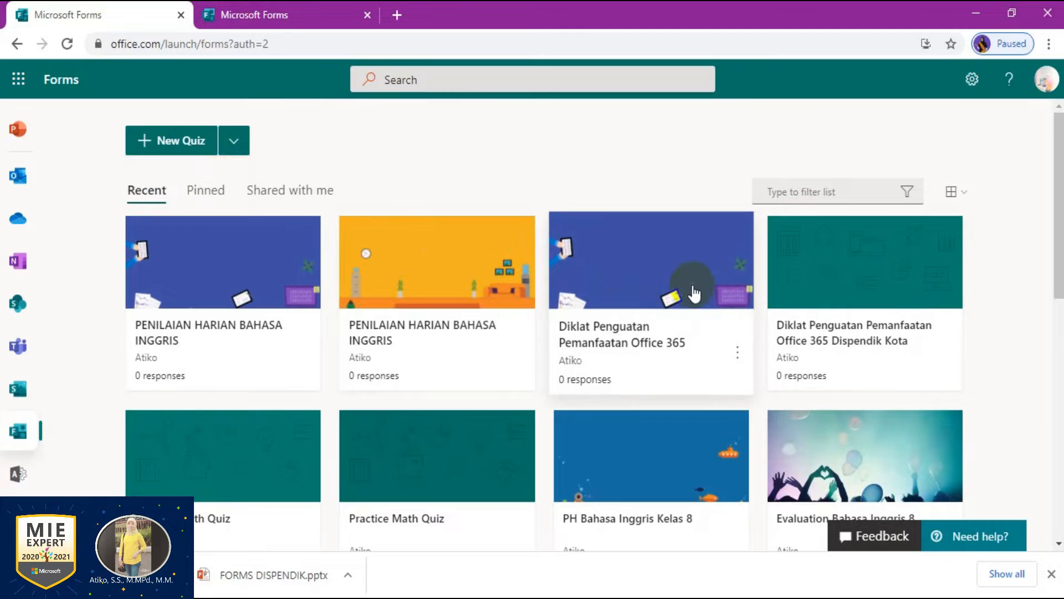
pyautogui.click(724, 280)
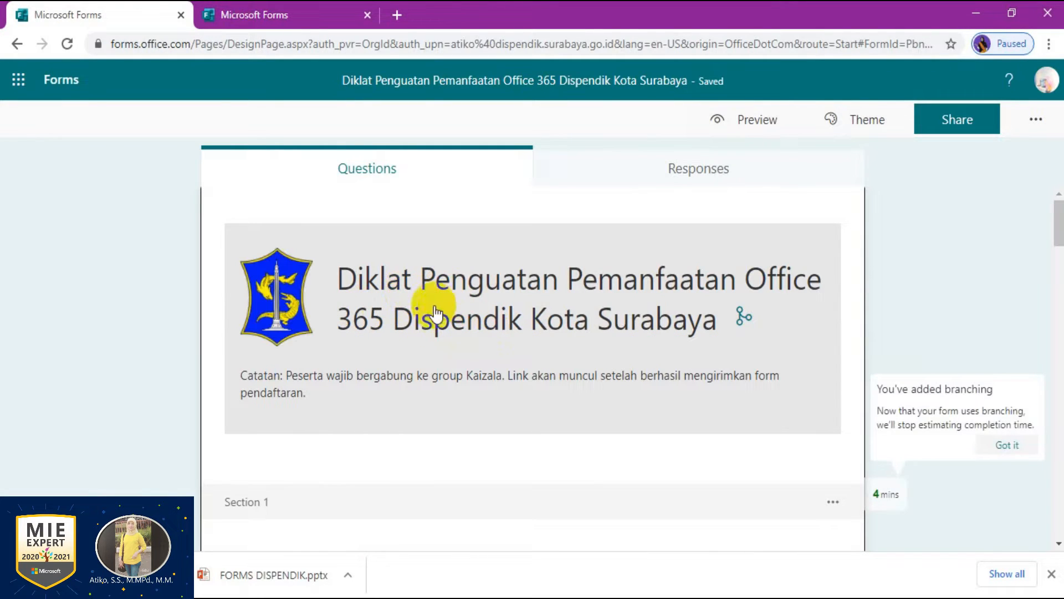
pyautogui.click(441, 310)
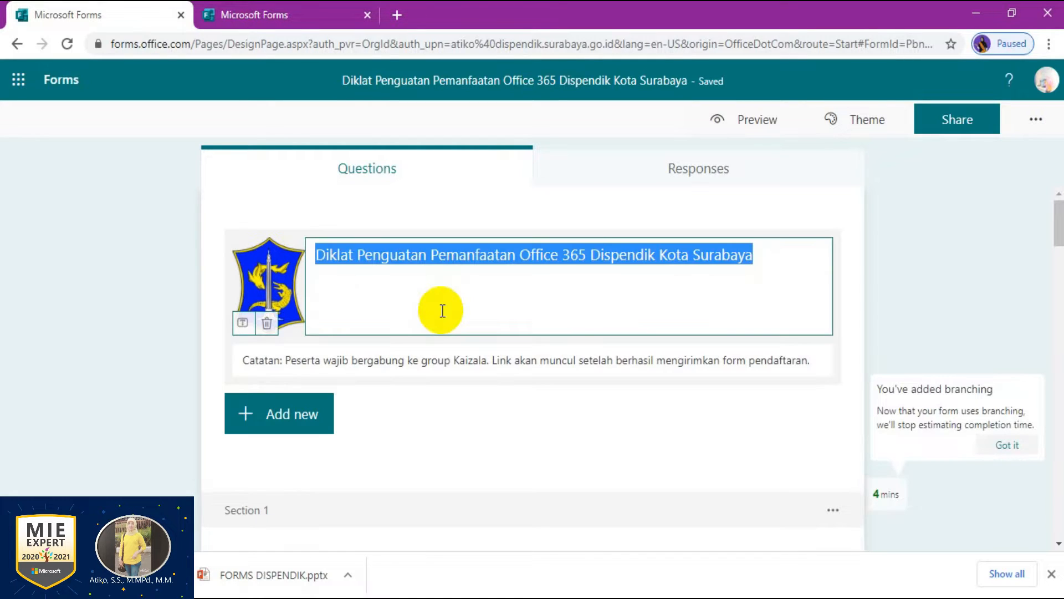
pyautogui.click(83, 290)
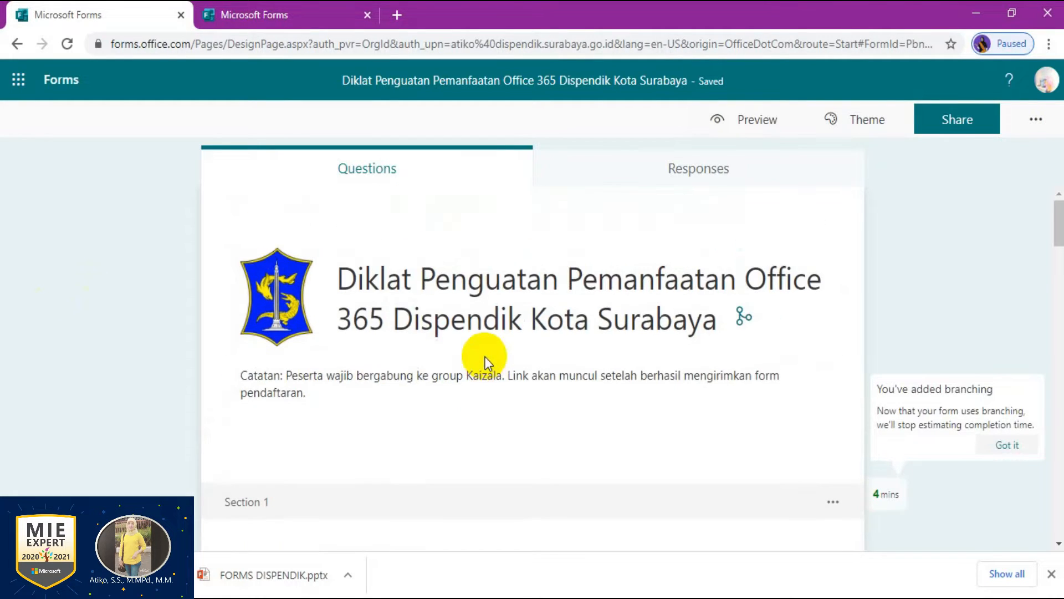
# Preview the existing form as a respondent, look through its header and questions, and return to editing
pyautogui.click(759, 119)
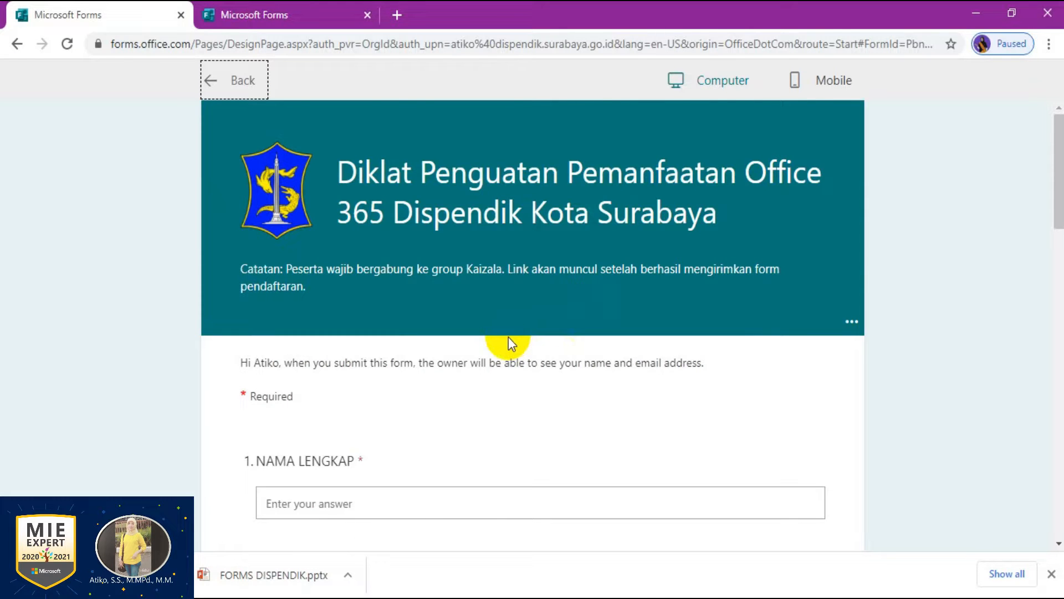
pyautogui.scroll(-3, 508, 338)
pyautogui.scroll(3, 508, 337)
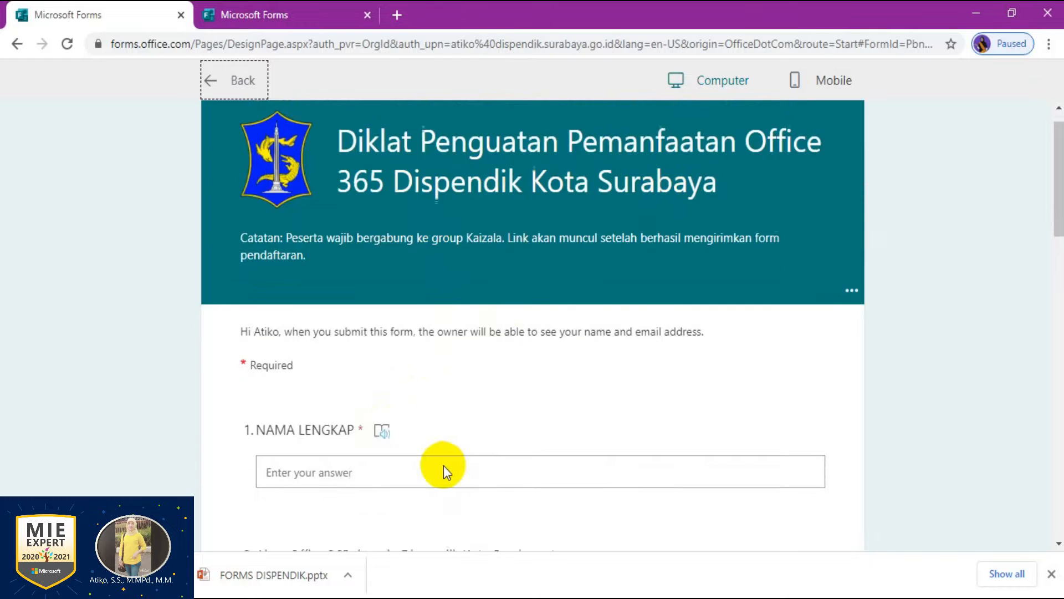
pyautogui.scroll(-15, 443, 466)
pyautogui.scroll(-5, 444, 465)
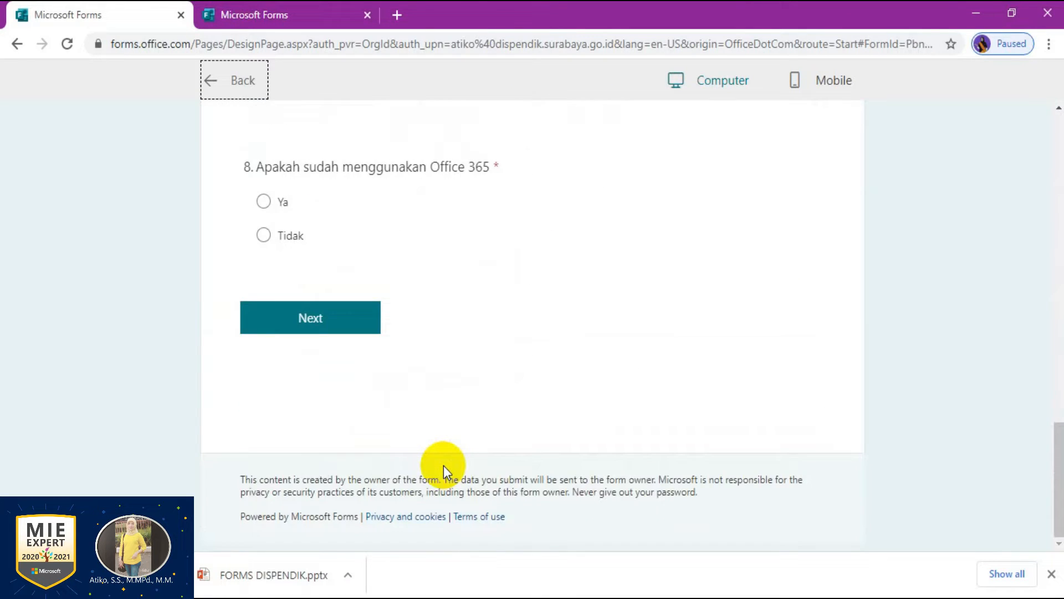
pyautogui.scroll(10, 444, 465)
pyautogui.click(232, 81)
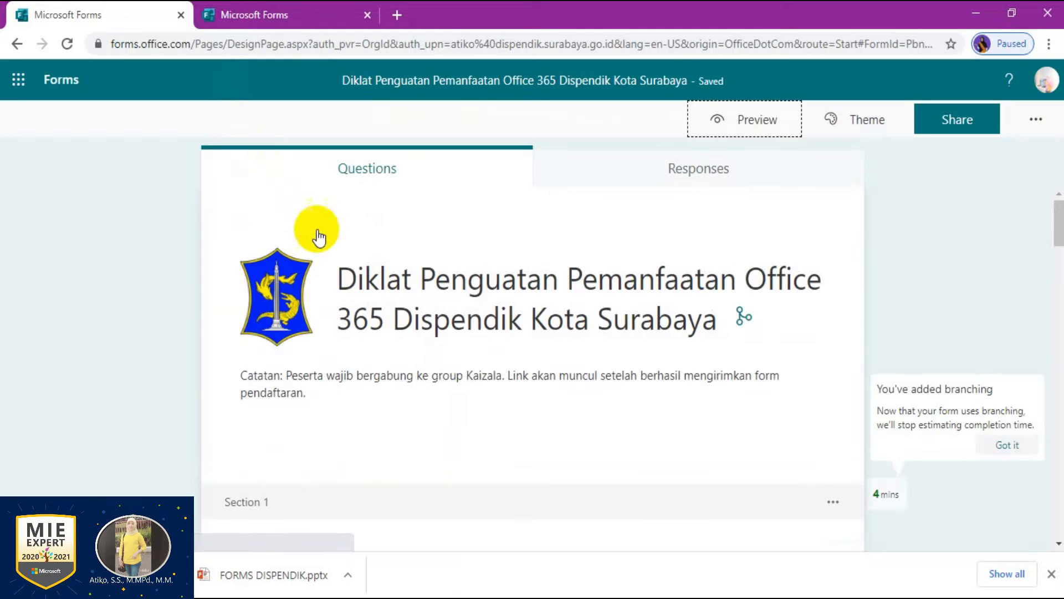
# Copy the existing form's title "Diklat Penguatan Pemanfaatan Office 365 Dispendik Kota Surabaya" into the untitled form as its title
pyautogui.click(265, 4)
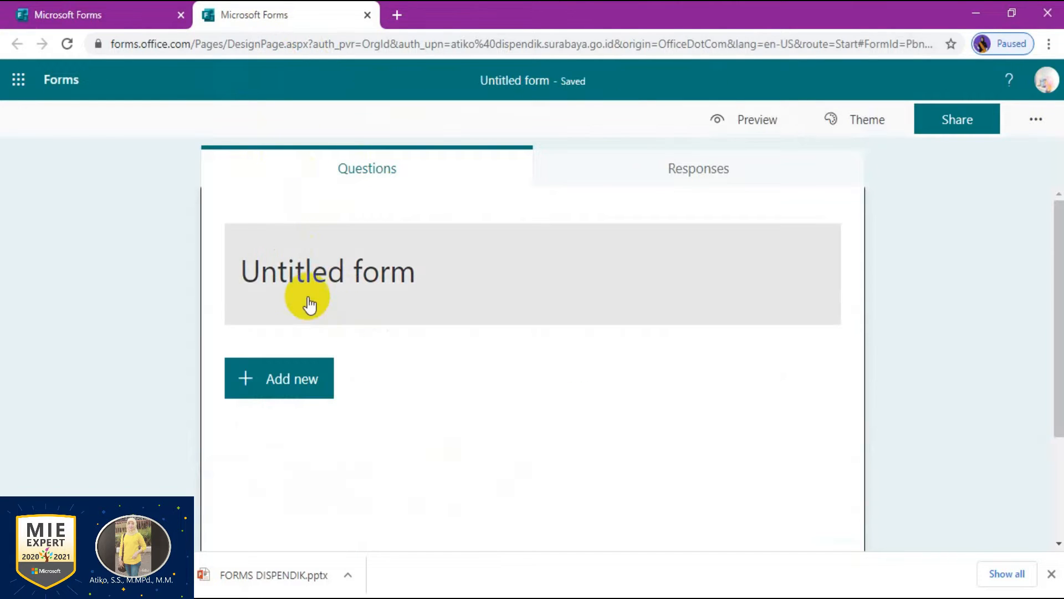
pyautogui.click(352, 265)
pyautogui.click(125, 15)
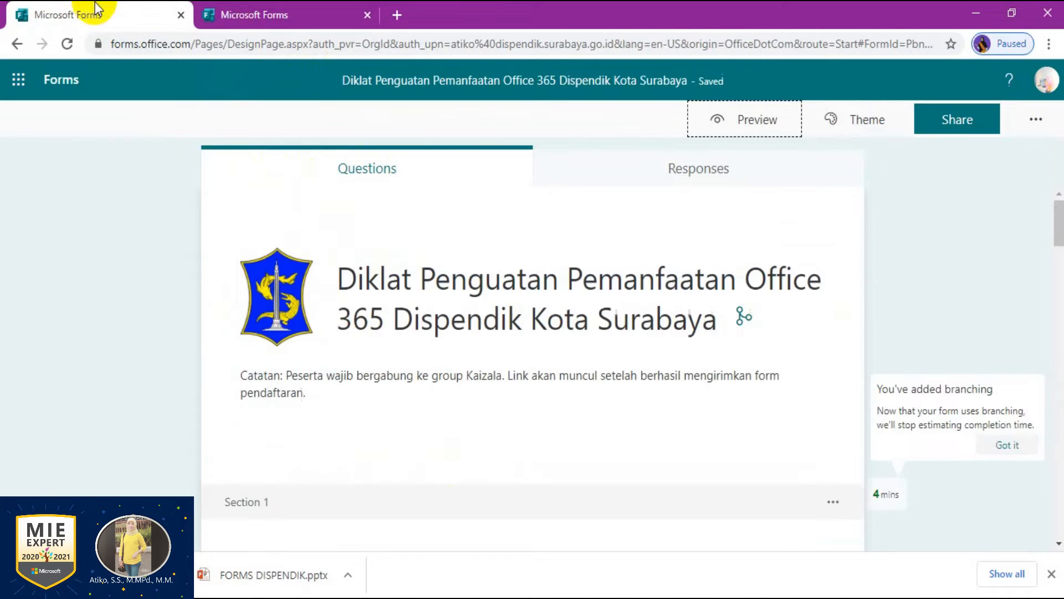
pyautogui.click(379, 300)
pyautogui.hotkey('ctrl', 'c')
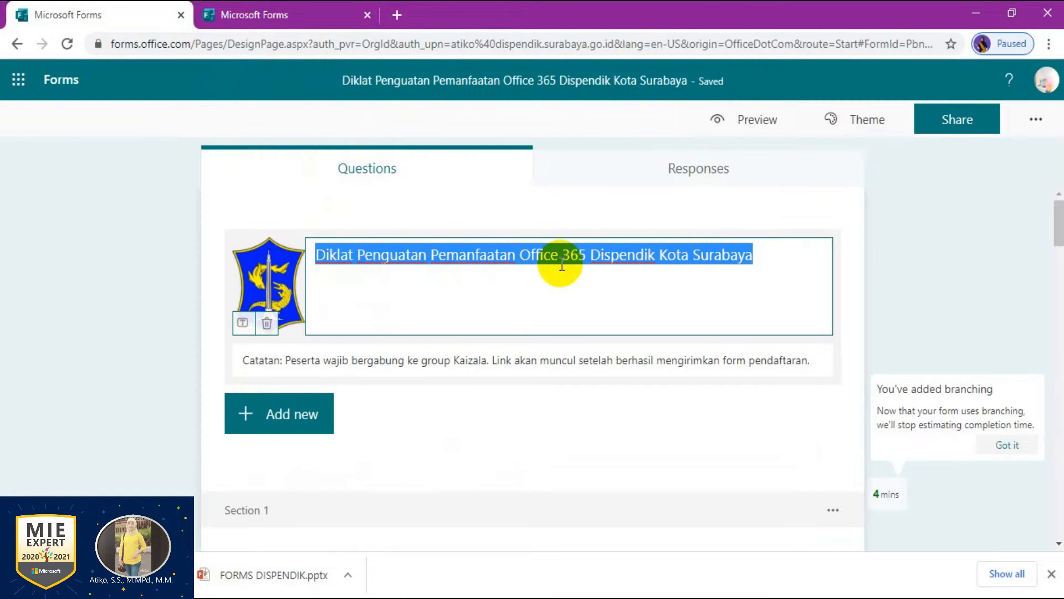
pyautogui.click(261, 11)
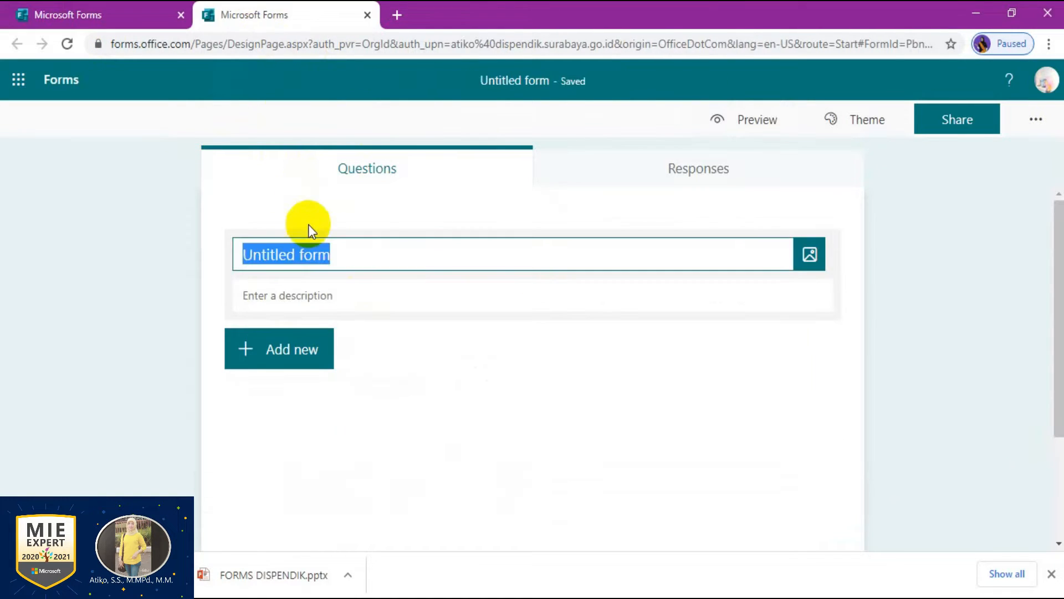
pyautogui.hotkey('ctrl', 'v')
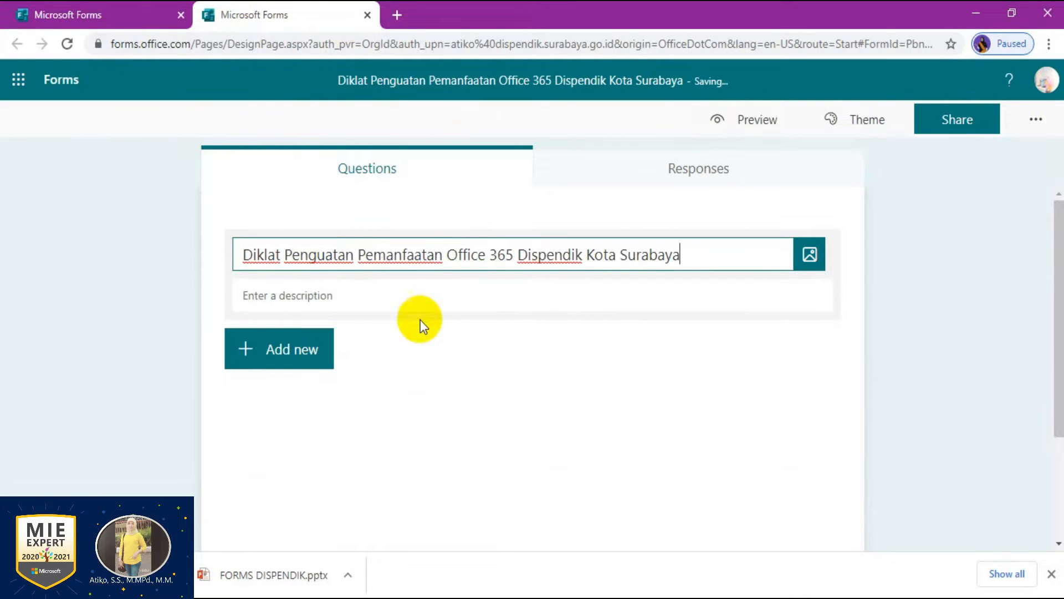
# Copy the existing form's description, starting "Catatan: Peserta wajib bergabung ke group Kaizala", into the new form's description
pyautogui.click(248, 294)
pyautogui.click(72, 16)
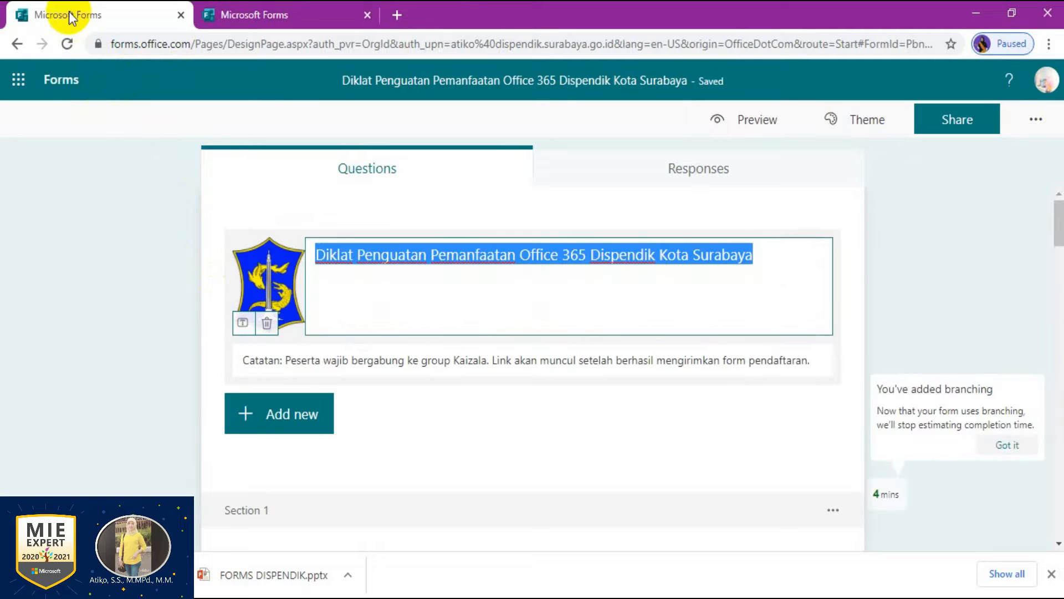
pyautogui.tripleClick(235, 358)
pyautogui.hotkey('ctrl', 'c')
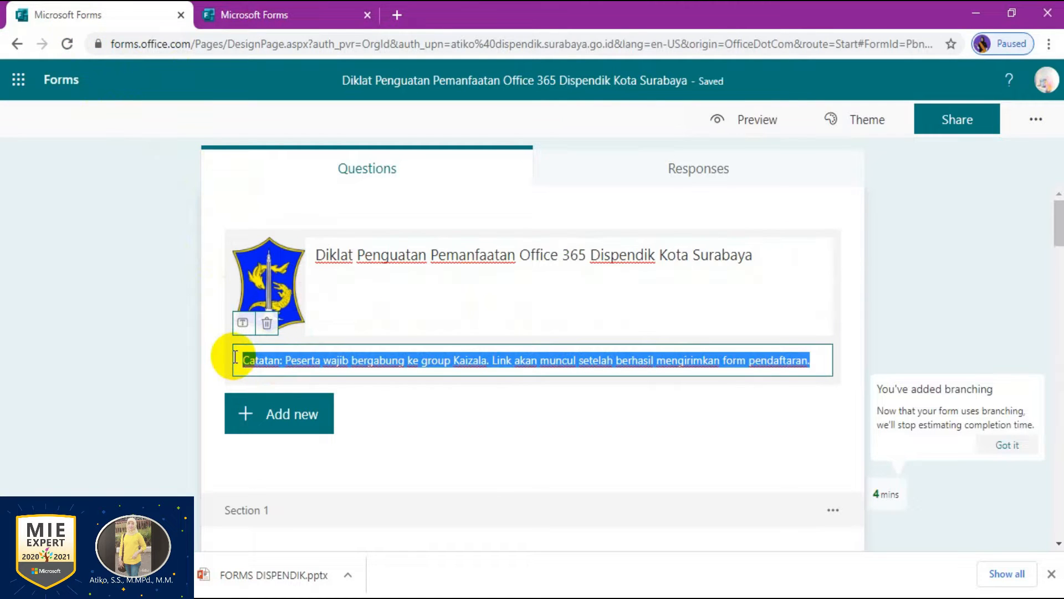
pyautogui.click(278, 15)
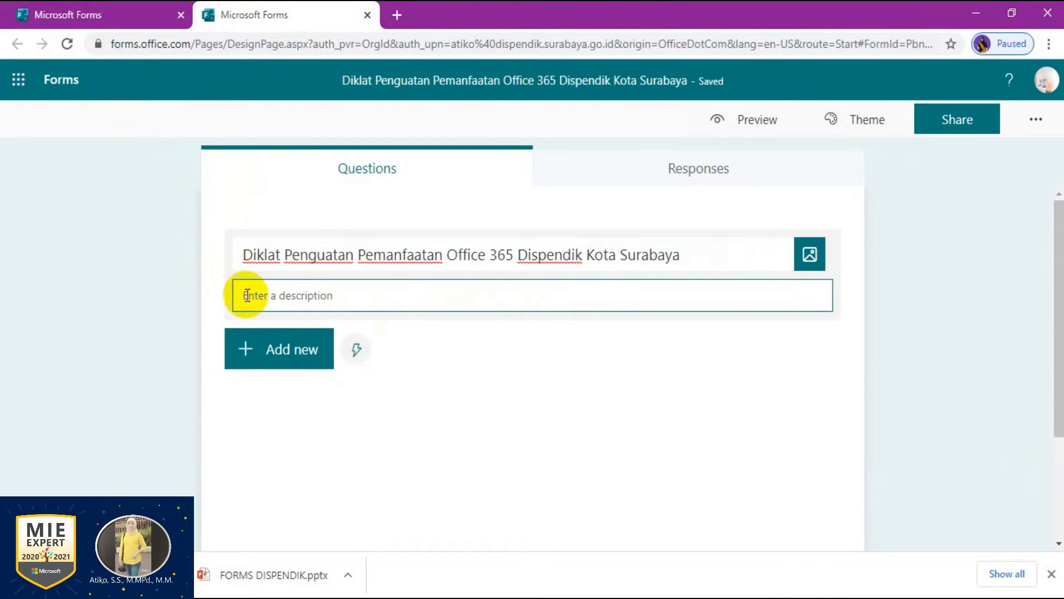
pyautogui.hotkey('ctrl', 'v')
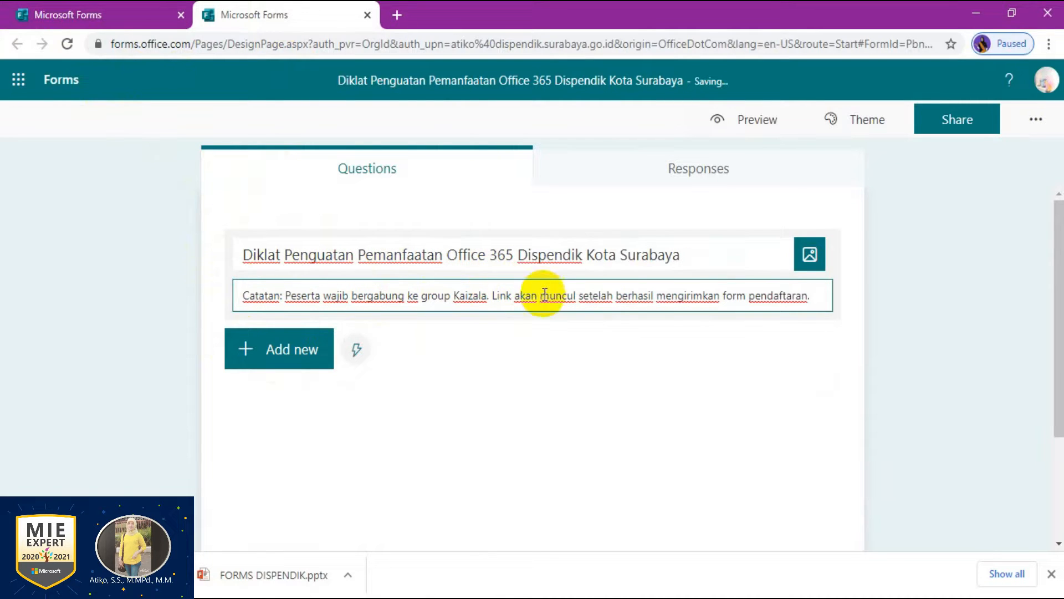
# Insert the first Bing image result for "LOGO DISPENDIK SURABAYA" as the logo beside the new form's title
pyautogui.click(99, 15)
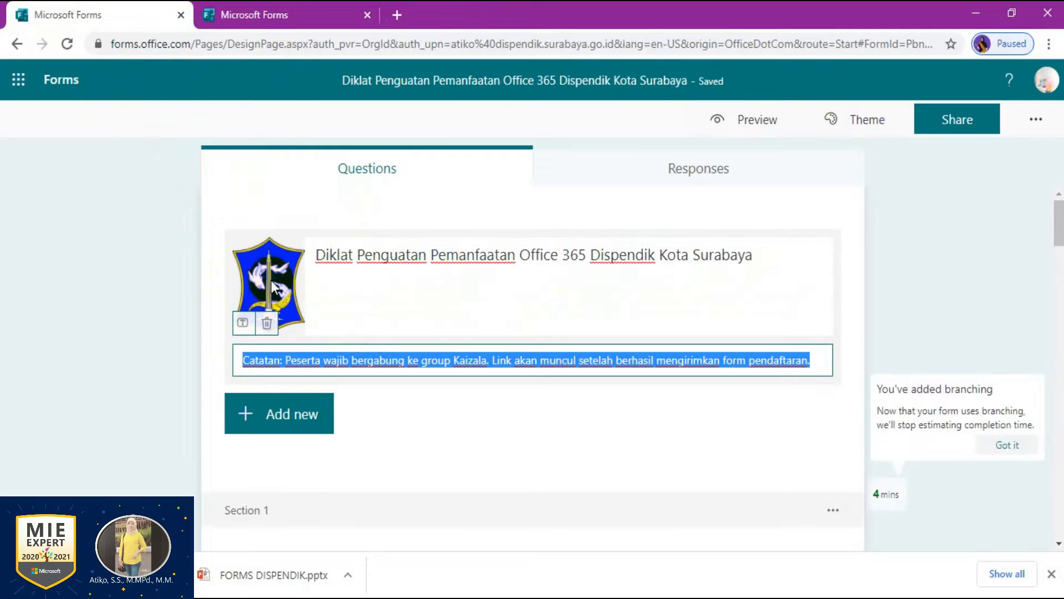
pyautogui.click(267, 10)
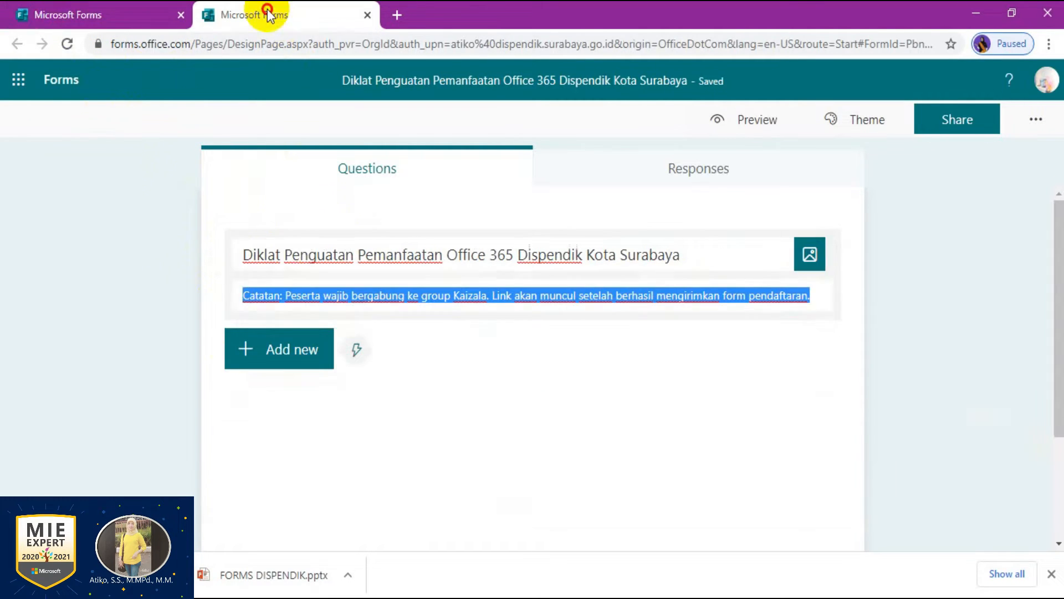
pyautogui.click(810, 256)
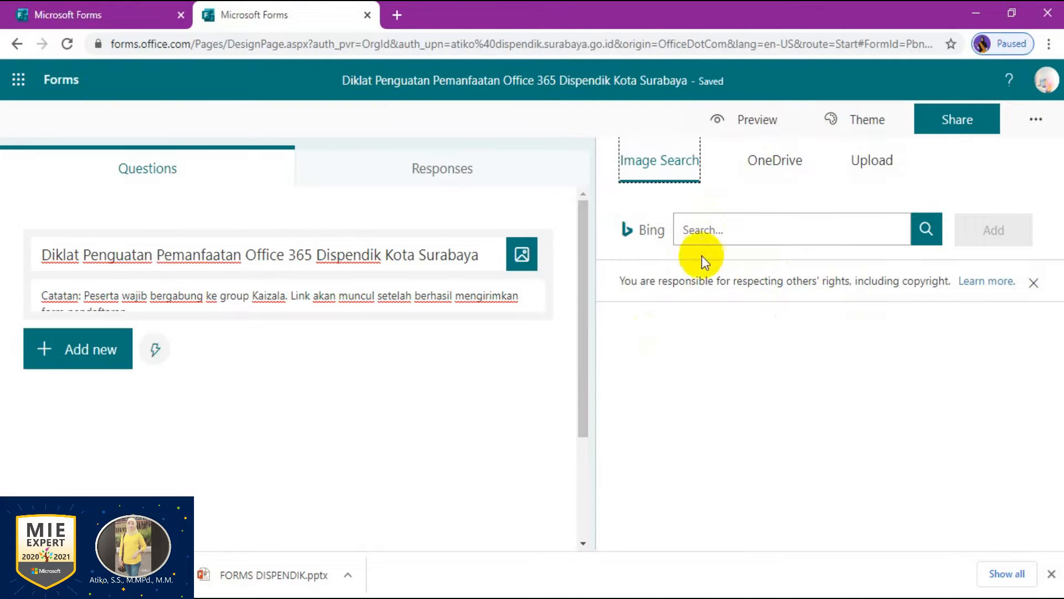
pyautogui.click(692, 233)
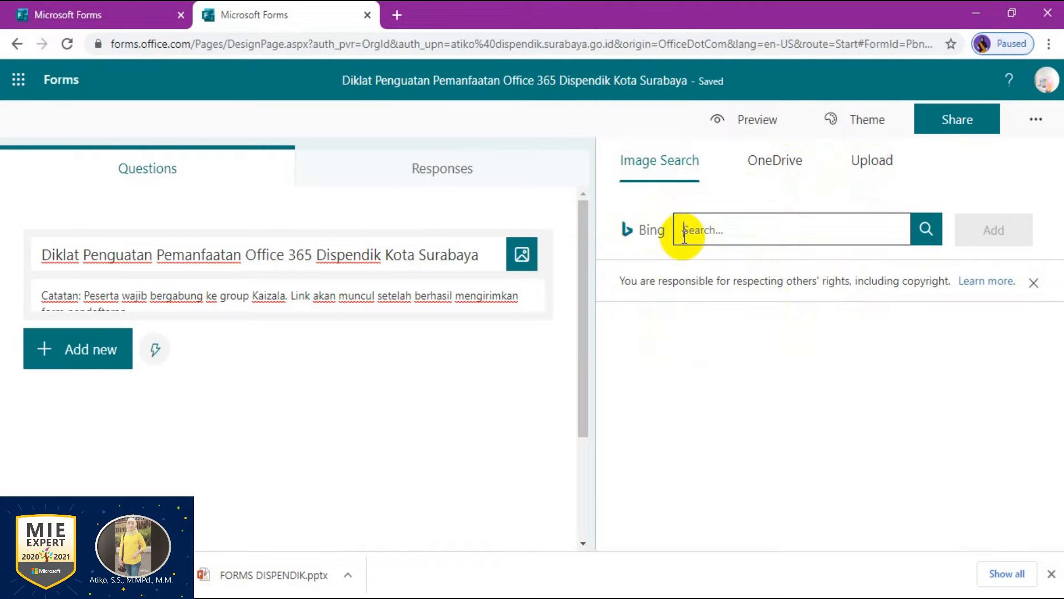
pyautogui.write('to')
pyautogui.write('GO DIS')
pyautogui.write('PENDIK ')
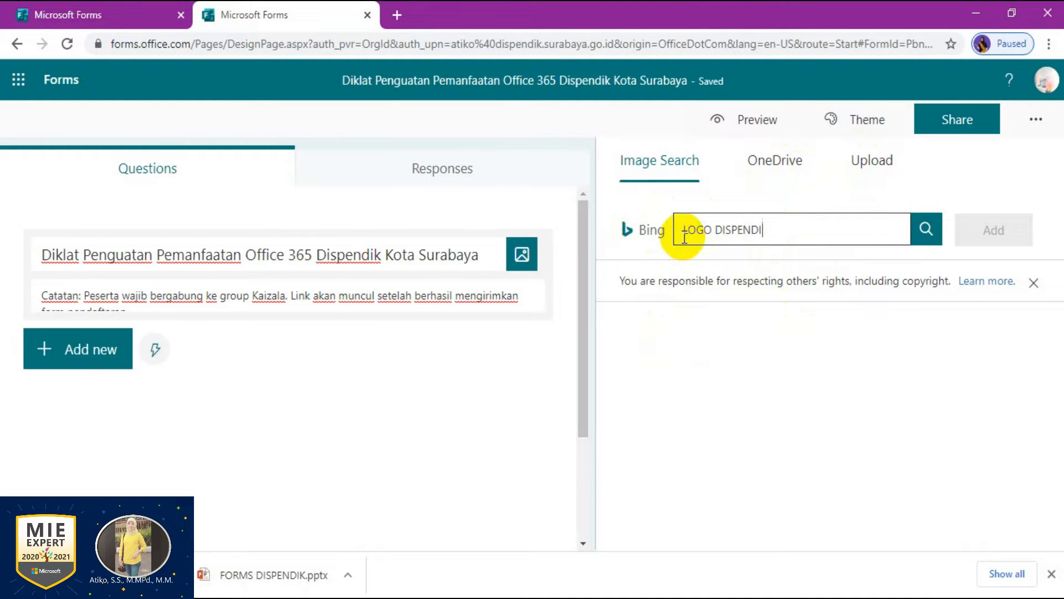
pyautogui.write('SURABAYA')
pyautogui.press('Return')
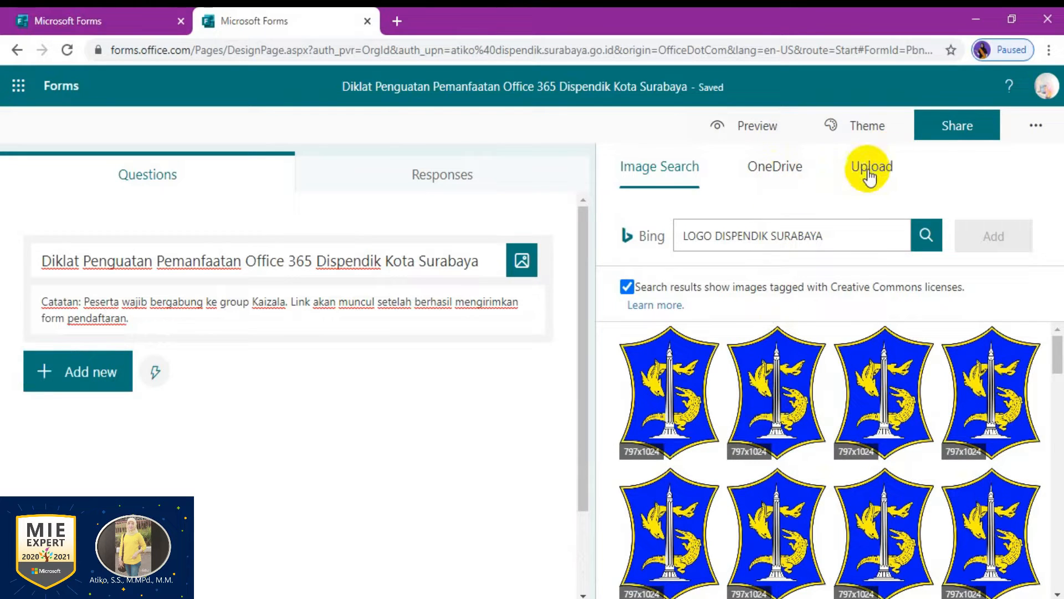
pyautogui.click(671, 398)
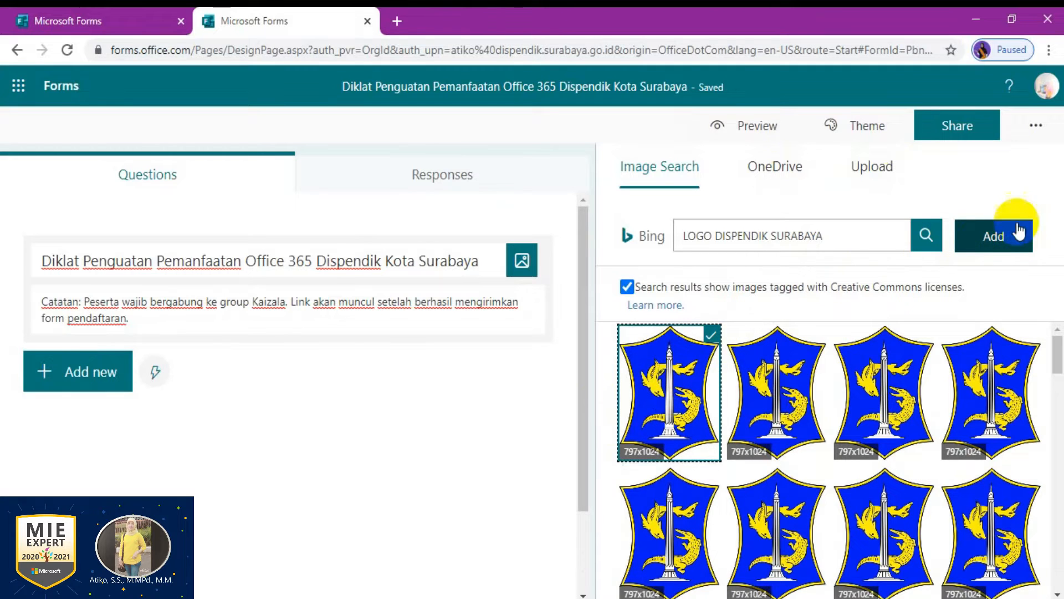
pyautogui.click(992, 239)
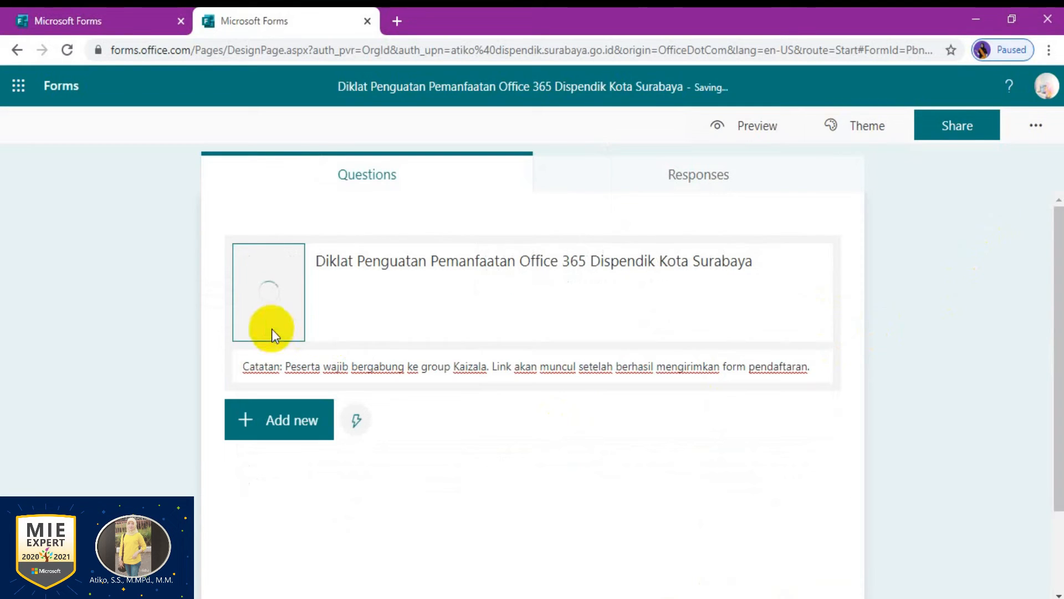
pyautogui.moveTo(271, 329)
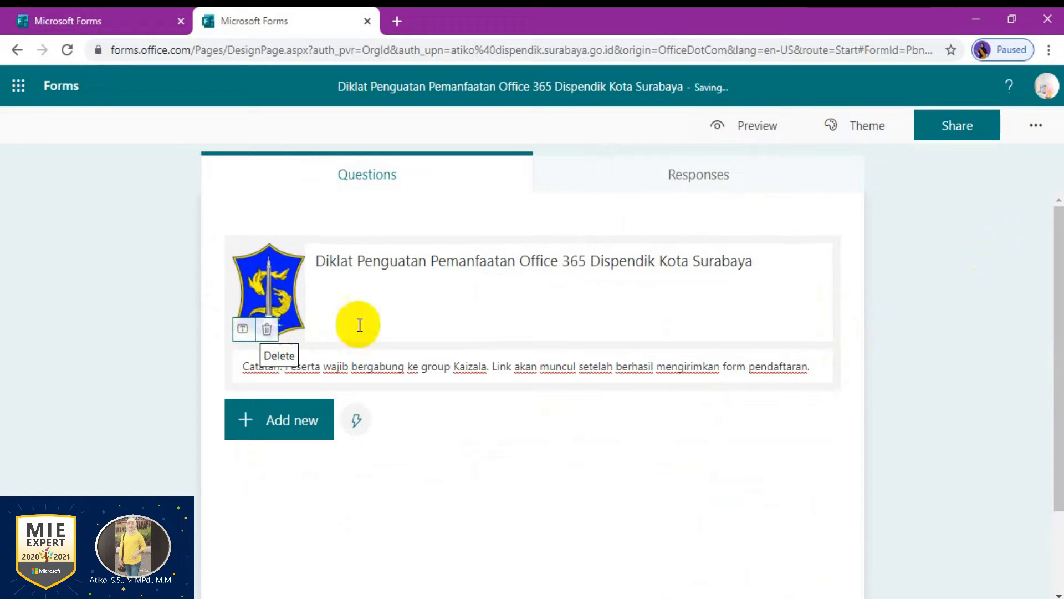
# Copy the text of the existing form's first question, NAMA LENGKAP, and check the section it belongs to
pyautogui.click(67, 9)
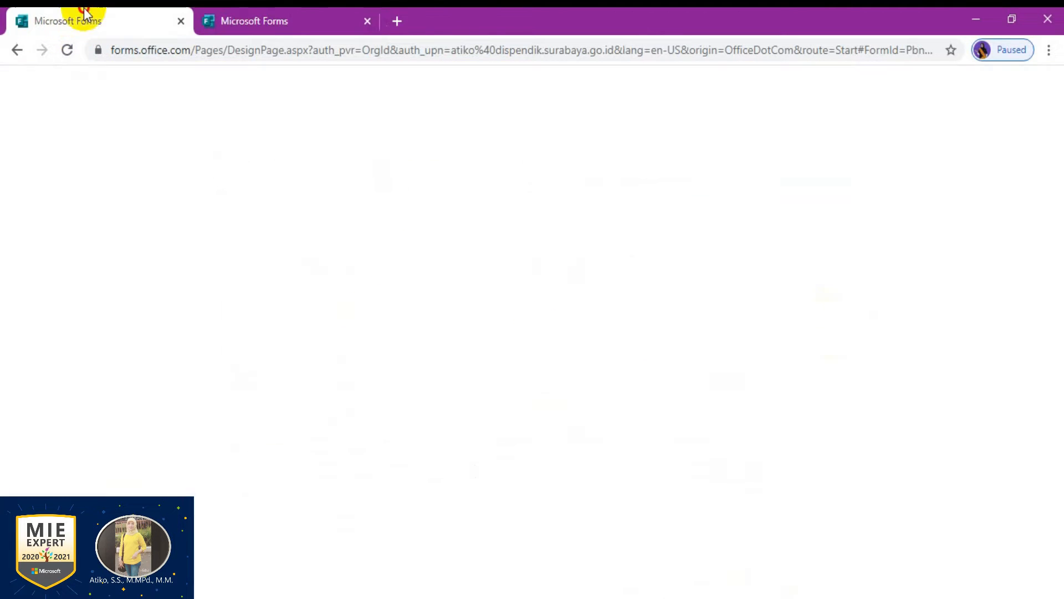
pyautogui.scroll(-5, 388, 354)
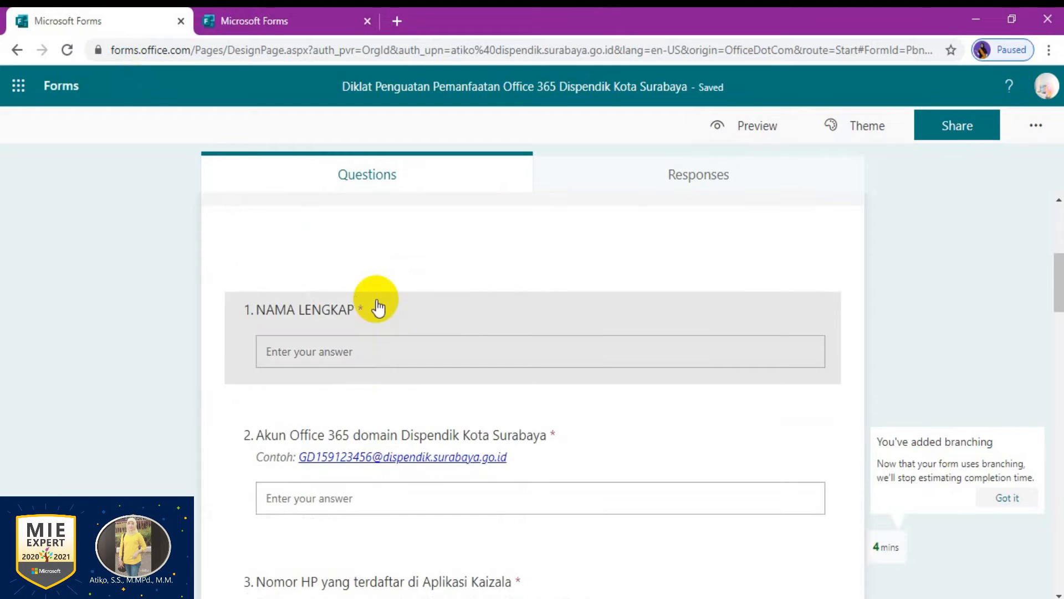
pyautogui.click(377, 302)
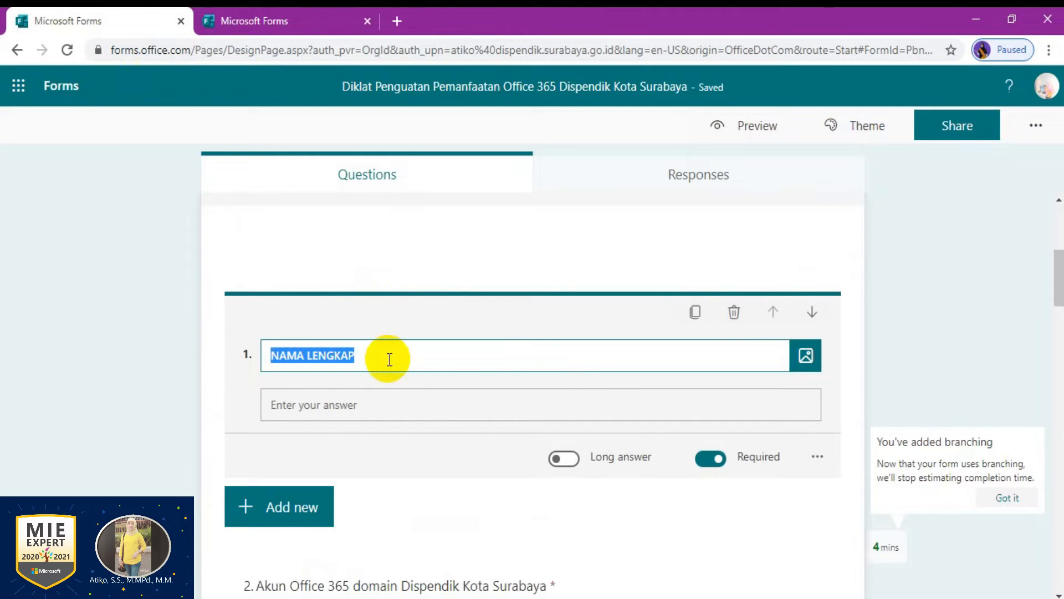
pyautogui.scroll(3, 269, 364)
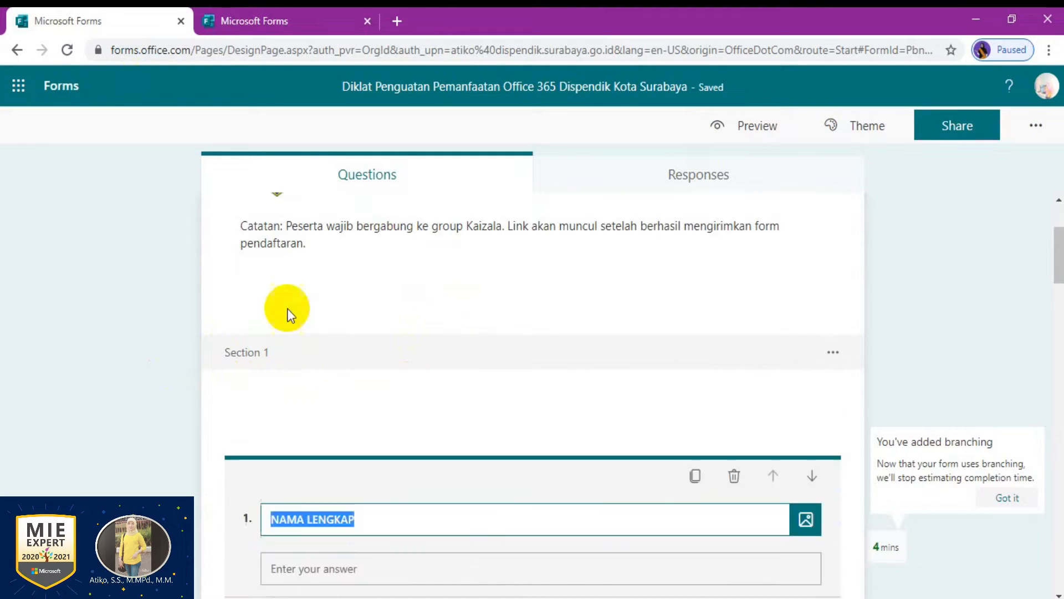
# Dismiss the recommended questions in the new form and add a section below its description
pyautogui.click(277, 17)
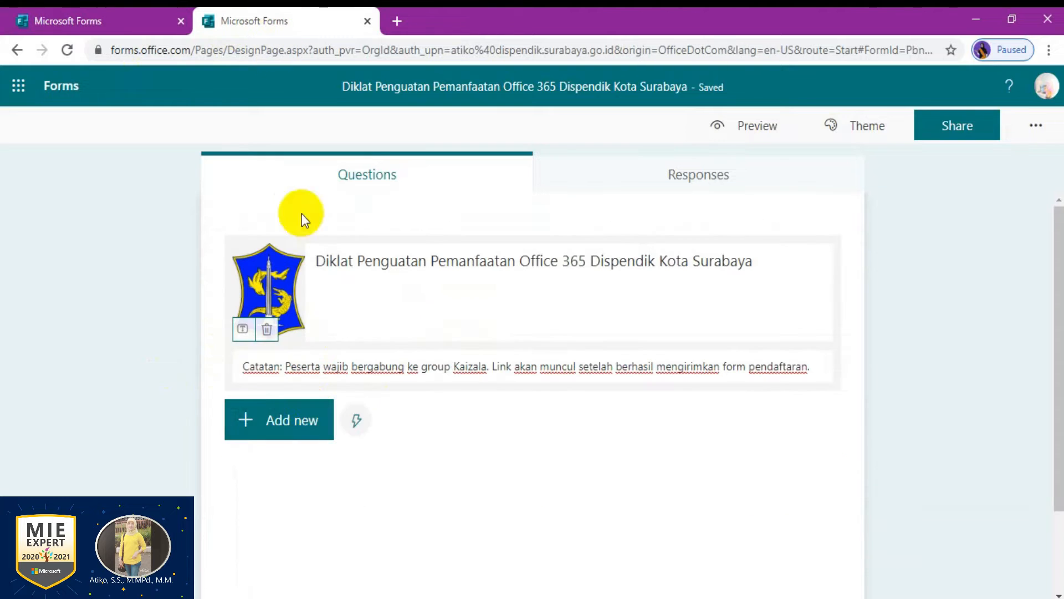
pyautogui.click(294, 421)
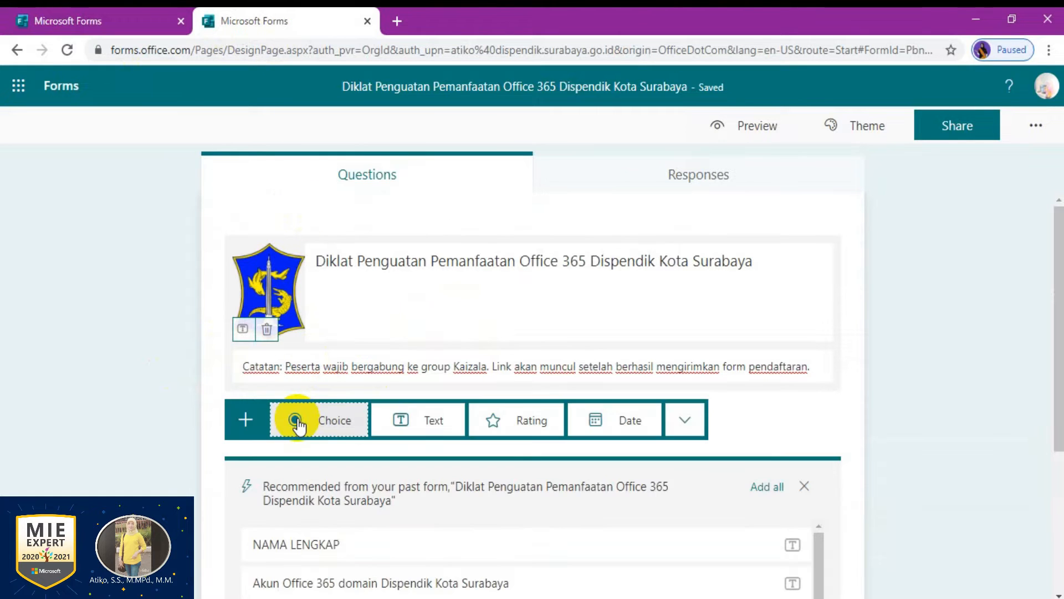
pyautogui.click(805, 486)
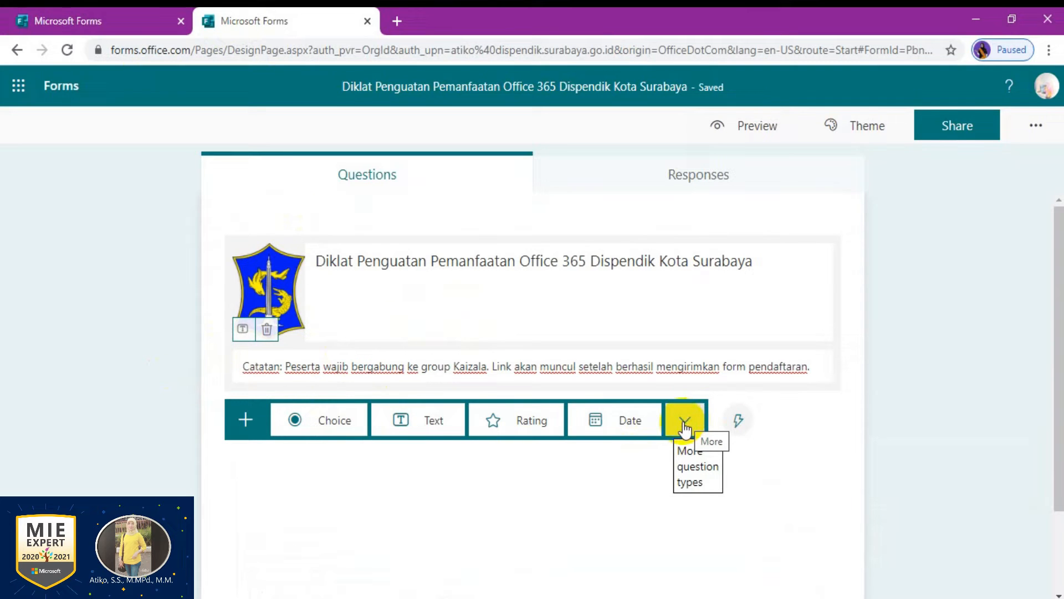
pyautogui.click(686, 424)
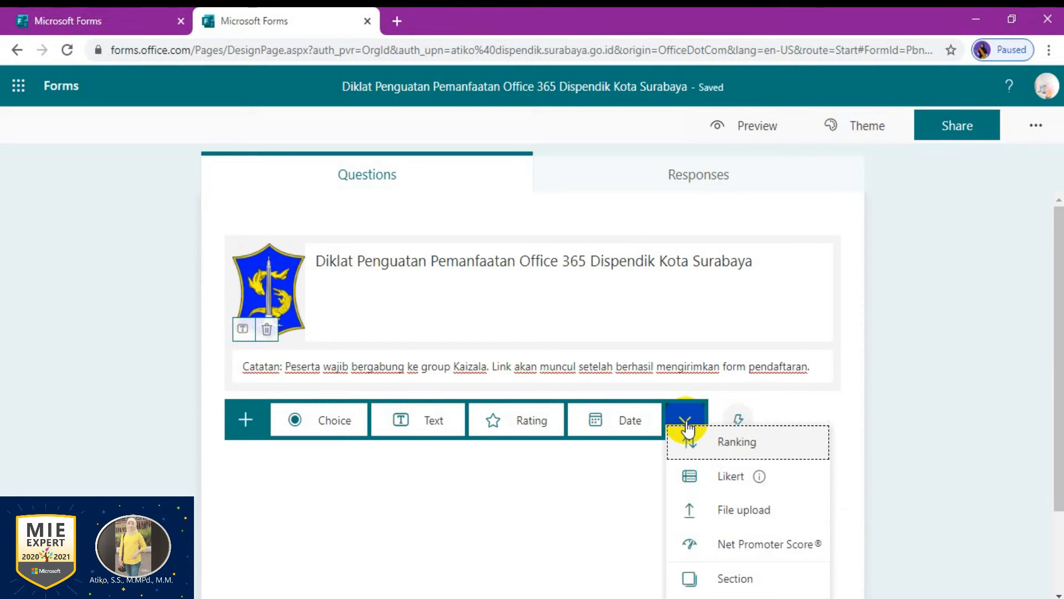
pyautogui.click(735, 579)
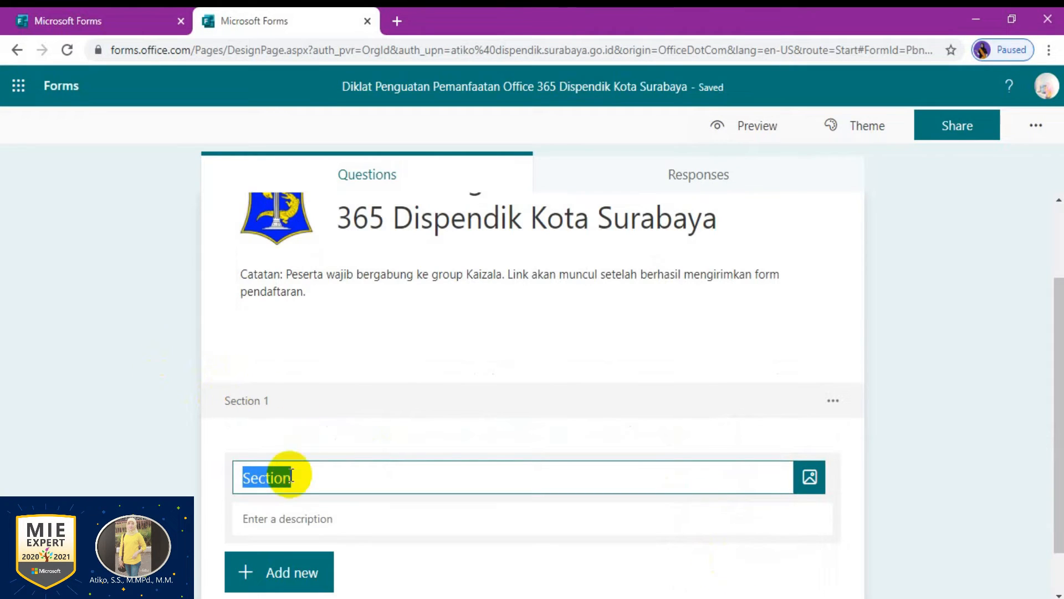
pyautogui.write('NAMA LENGKAP')
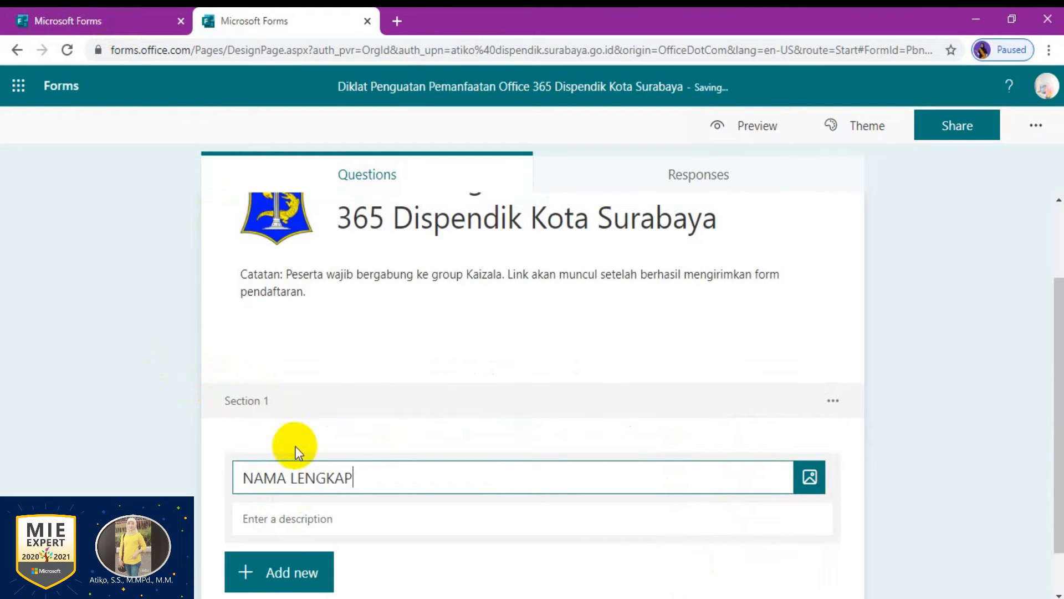
pyautogui.click(62, 11)
pyautogui.scroll(-3, 326, 409)
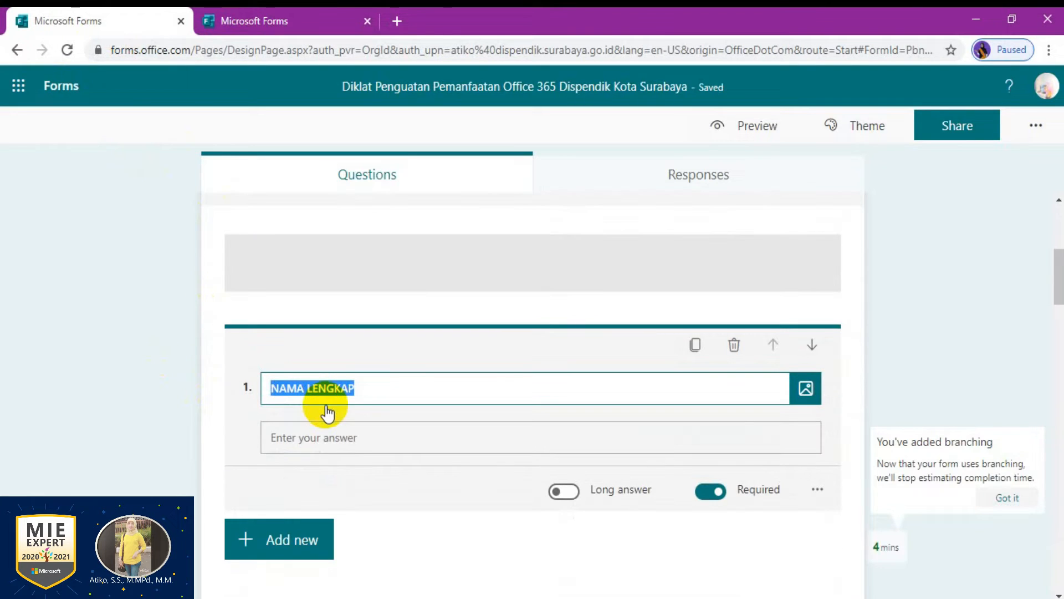
pyautogui.click(238, 7)
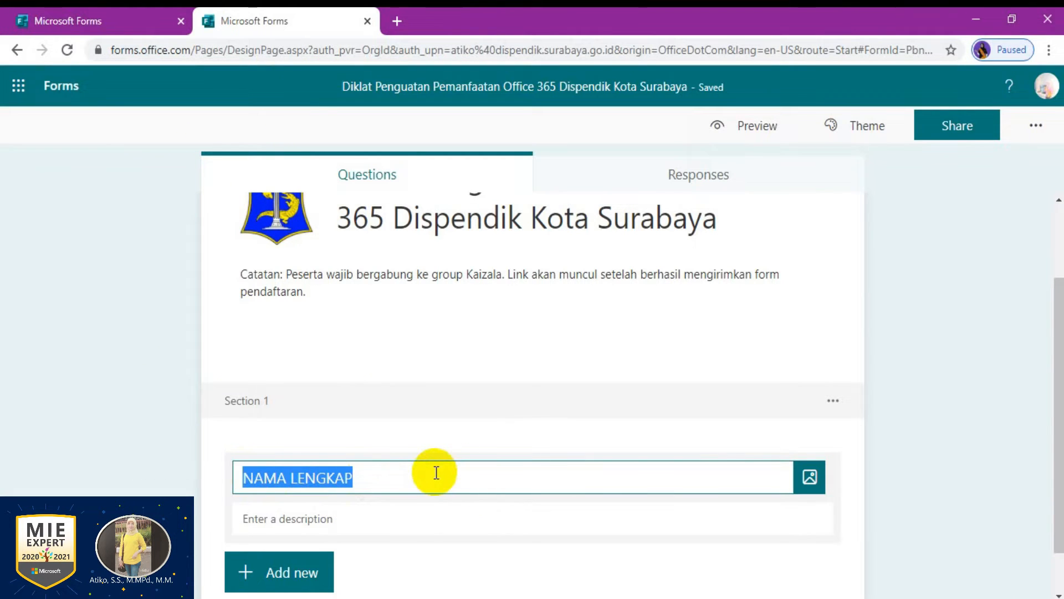
# Title the new section IDENTITAS and add a text question named NAMA LENGKAP to it
pyautogui.press('BackSpace')
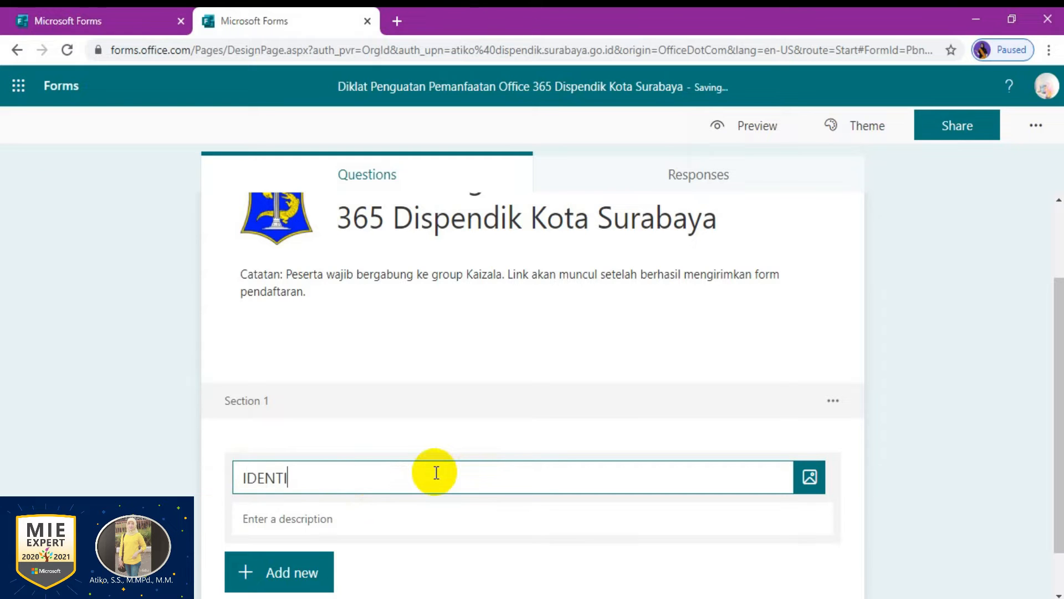
pyautogui.scroll(-1, 427, 488)
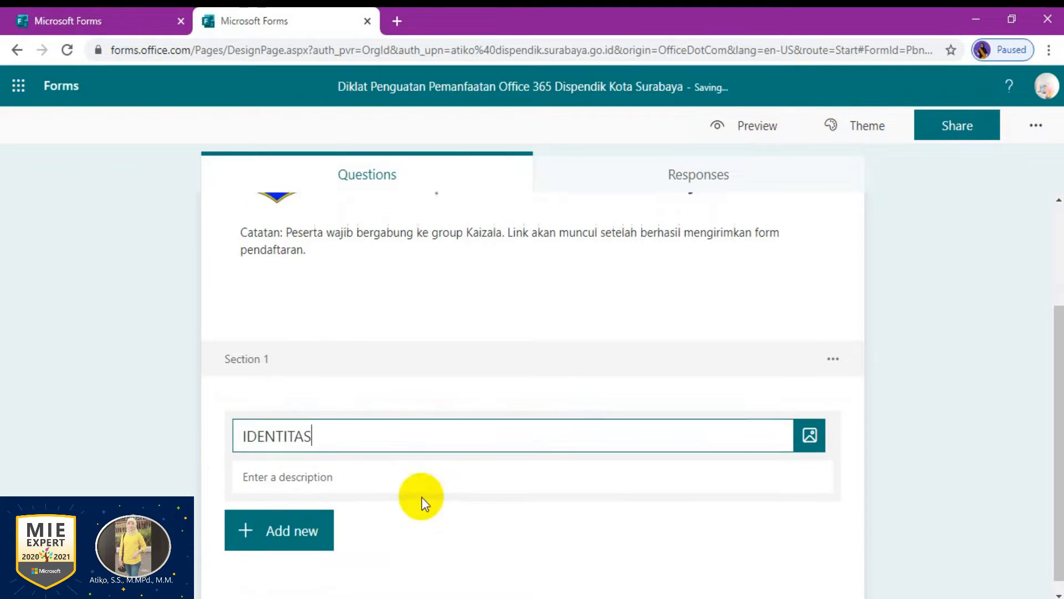
pyautogui.click(308, 505)
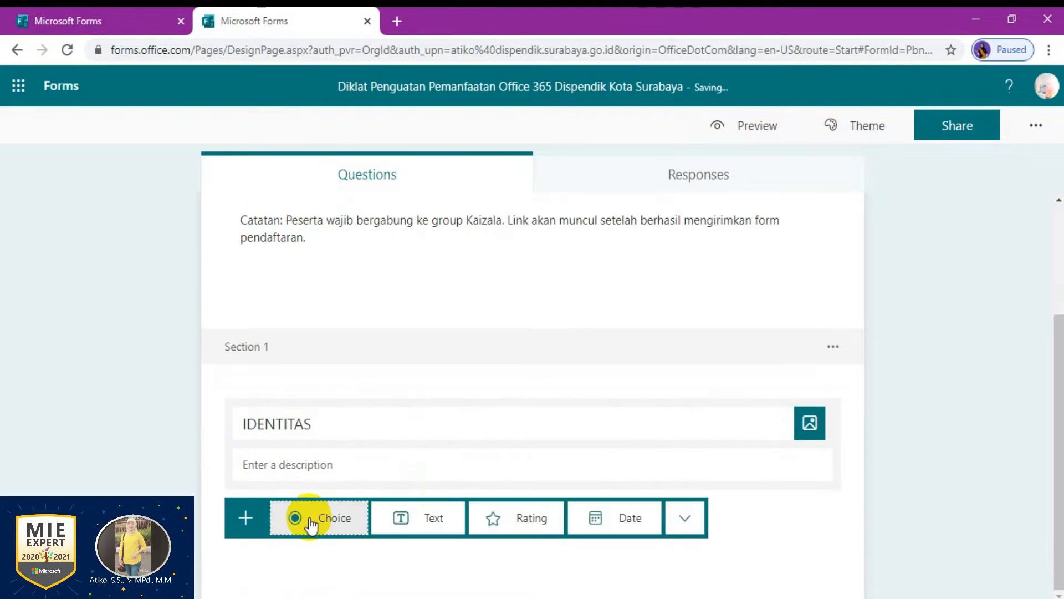
pyautogui.click(422, 519)
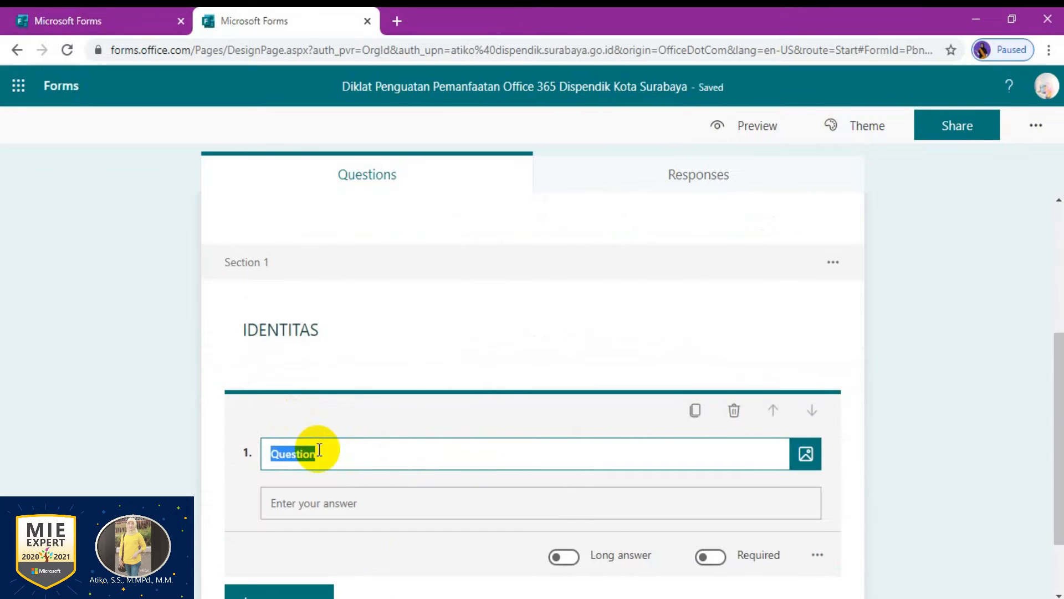
pyautogui.write('NAMA LENGKAP')
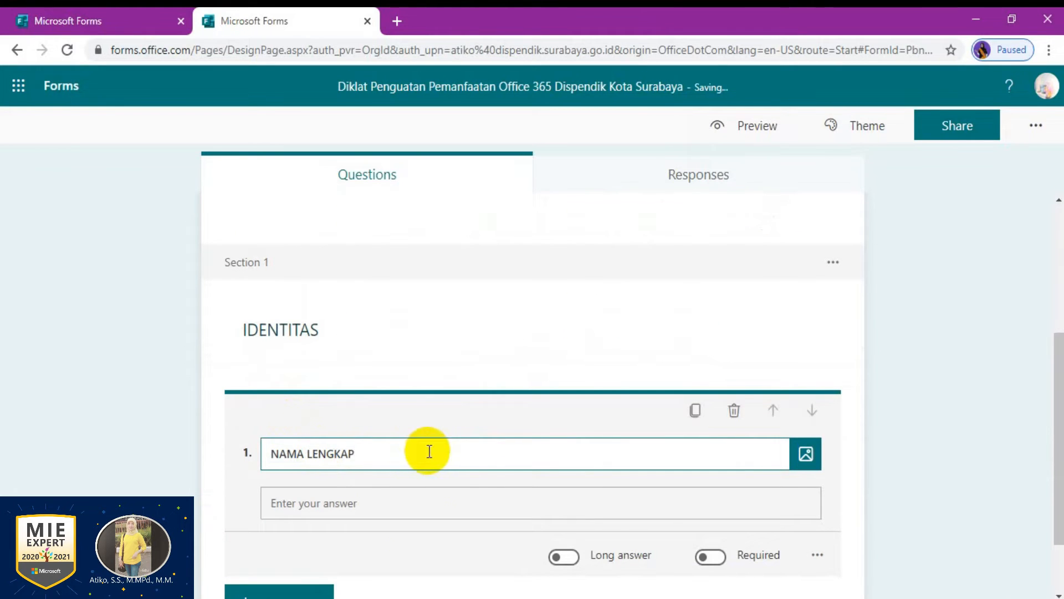
# Add a second text question with the title "Akun Office 365 domain Dispendik Kota Surabaya", copied from the existing form's question 2
pyautogui.scroll(-1, 432, 452)
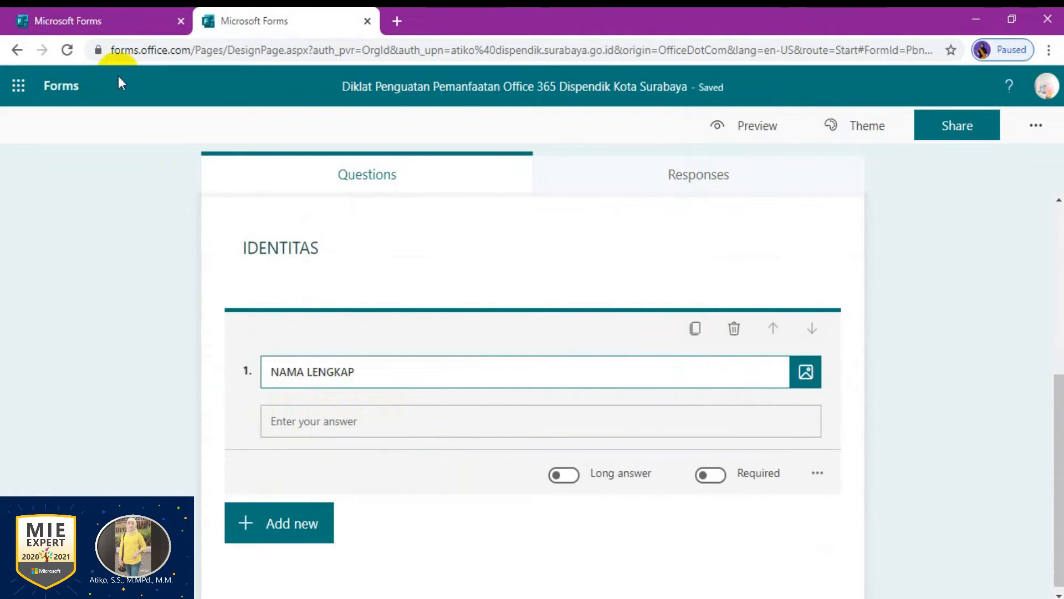
pyautogui.click(97, 14)
pyautogui.scroll(-3, 316, 388)
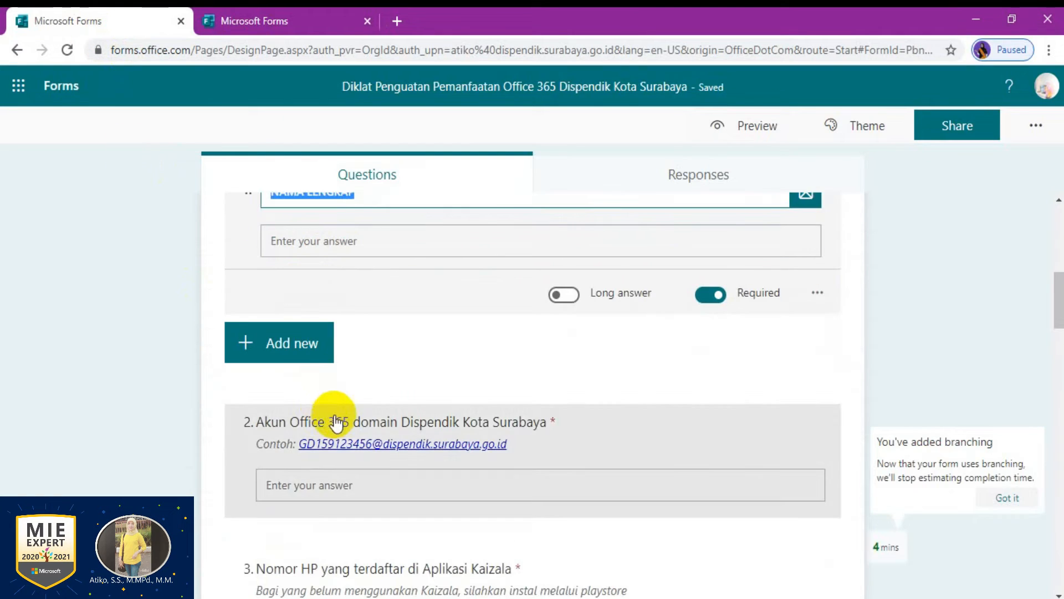
pyautogui.click(342, 424)
pyautogui.hotkey('ctrl', 'c')
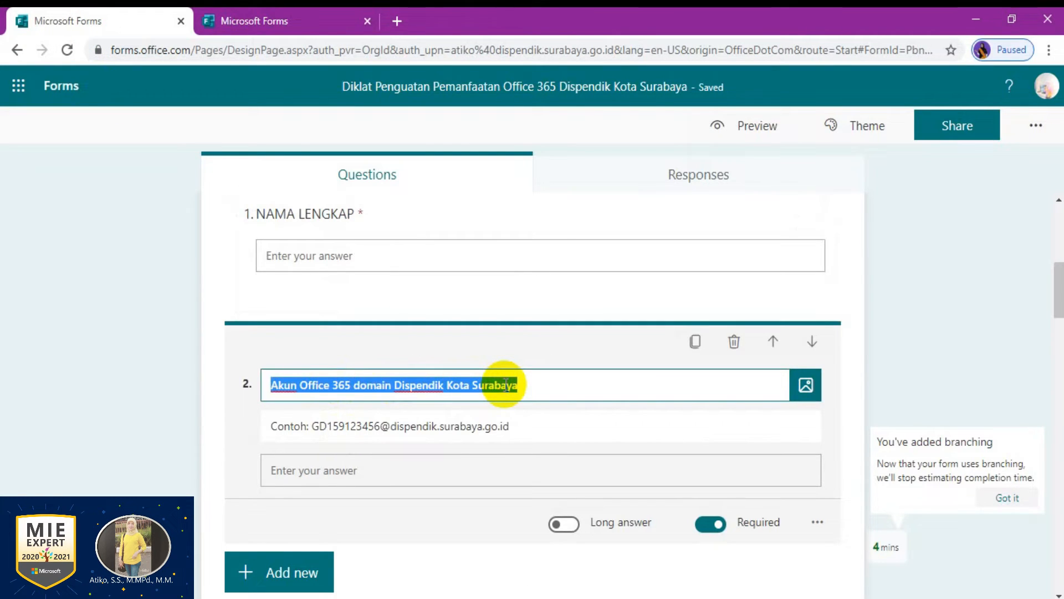
pyautogui.click(287, 17)
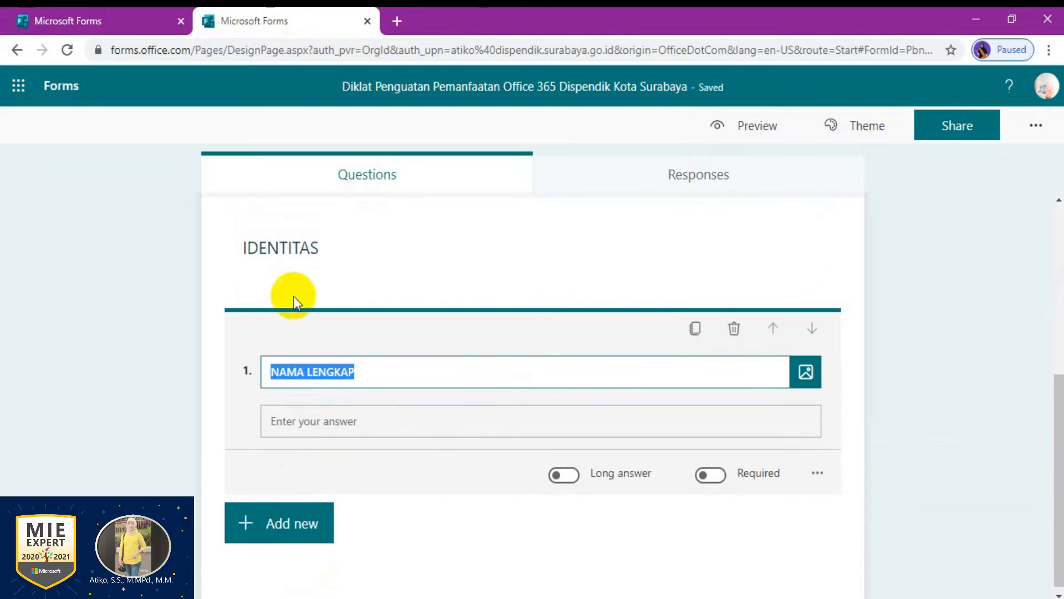
pyautogui.click(290, 541)
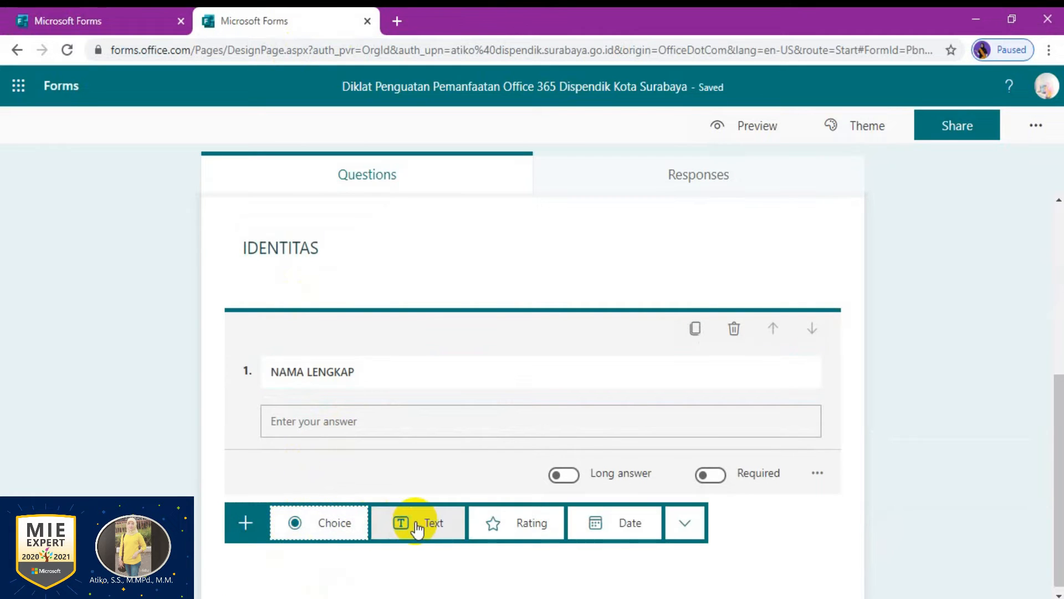
pyautogui.click(417, 526)
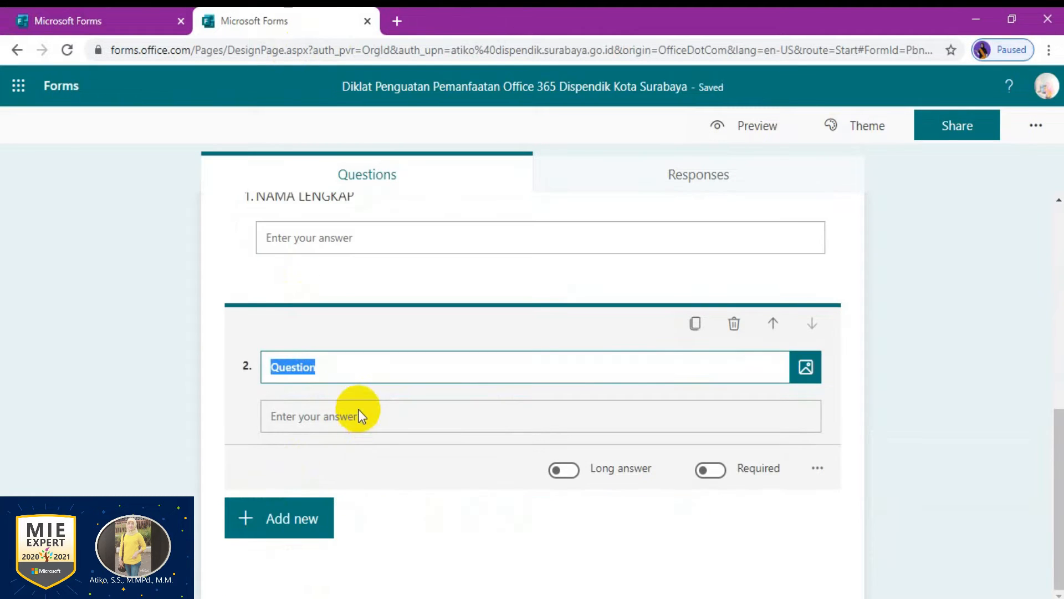
pyautogui.hotkey('ctrl', 'v')
# Add a subtitle to question 2 and fill it with the "Contoh" account example copied from the existing form
pyautogui.click(66, 16)
pyautogui.scroll(-3, 282, 333)
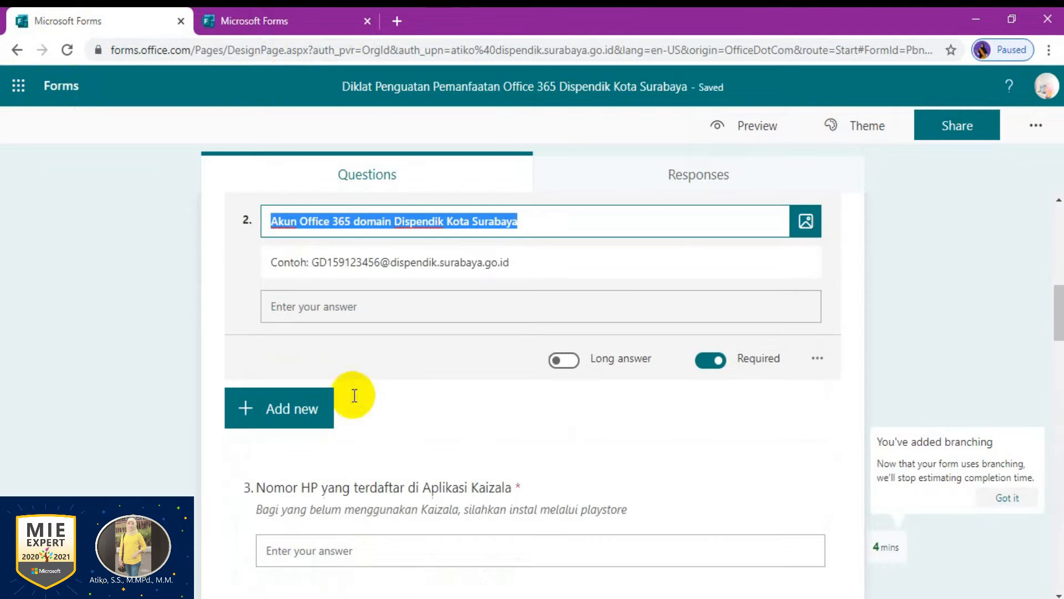
pyautogui.click(277, 261)
pyautogui.hotkey('ctrl', 'c')
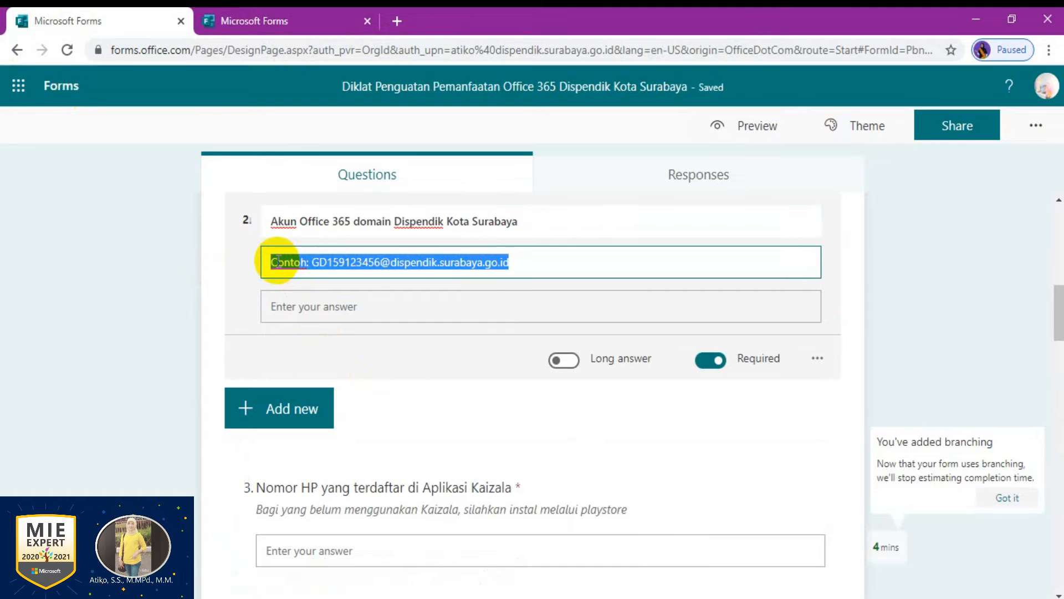
pyautogui.click(290, 11)
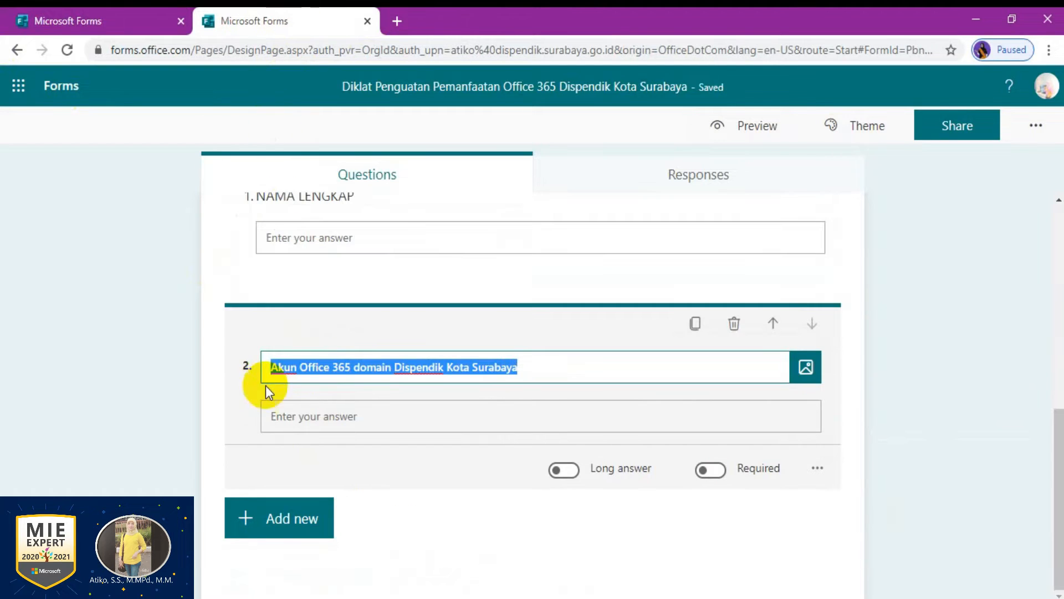
pyautogui.click(817, 472)
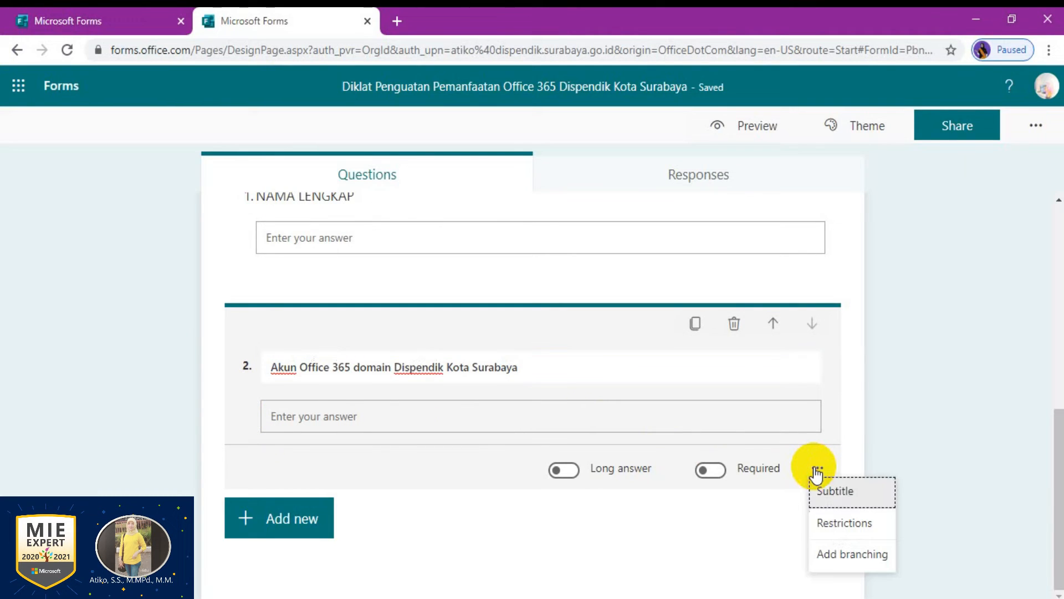
pyautogui.click(846, 493)
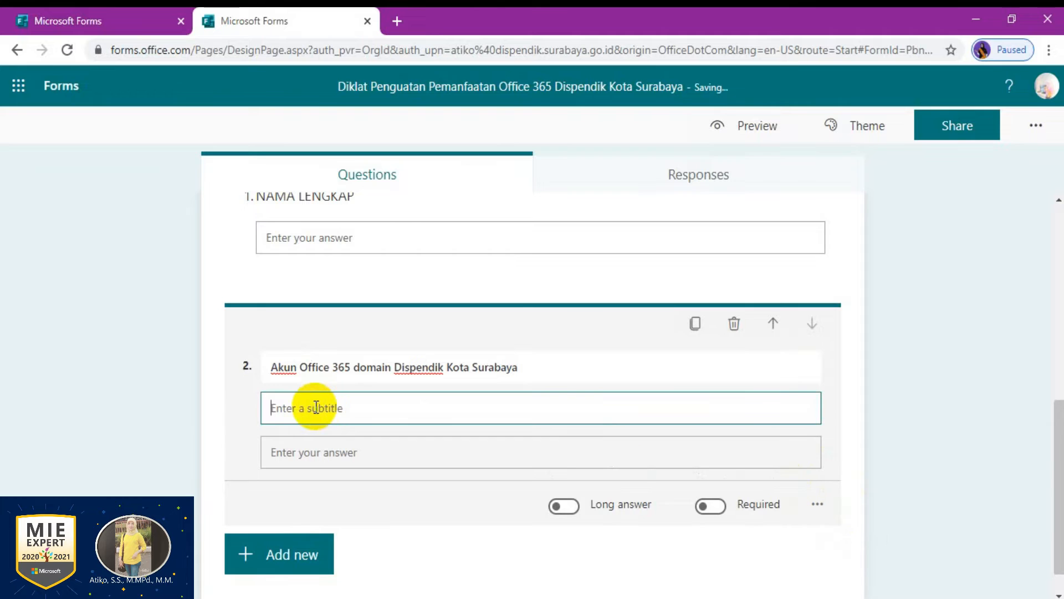
pyautogui.hotkey('ctrl', 'v')
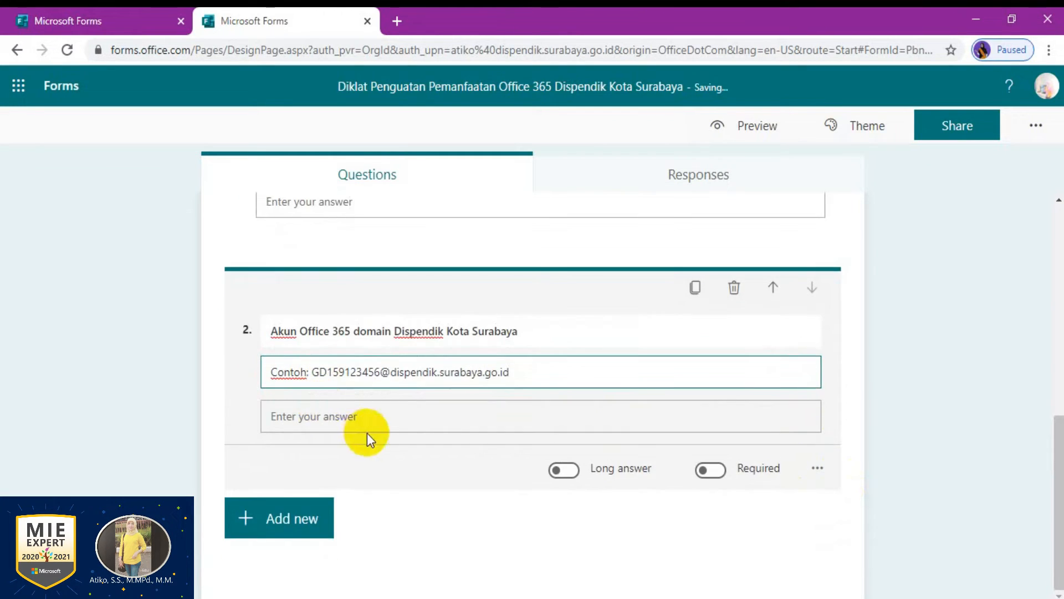
# Make both the NAMA LENGKAP question and the Akun Office 365 question required, and check each one's settings
pyautogui.scroll(3, 368, 435)
pyautogui.click(423, 355)
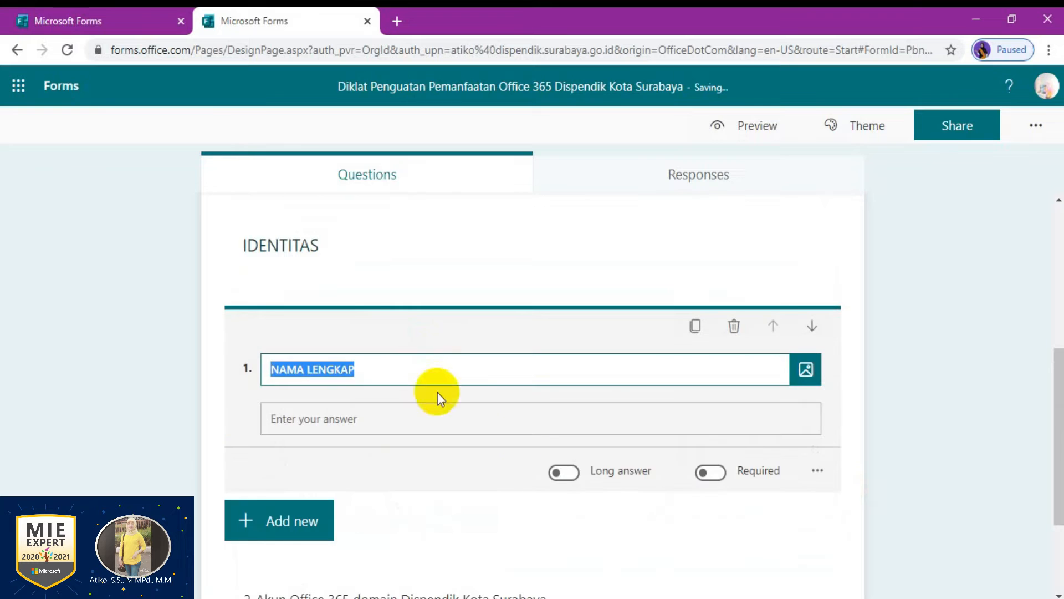
pyautogui.click(715, 472)
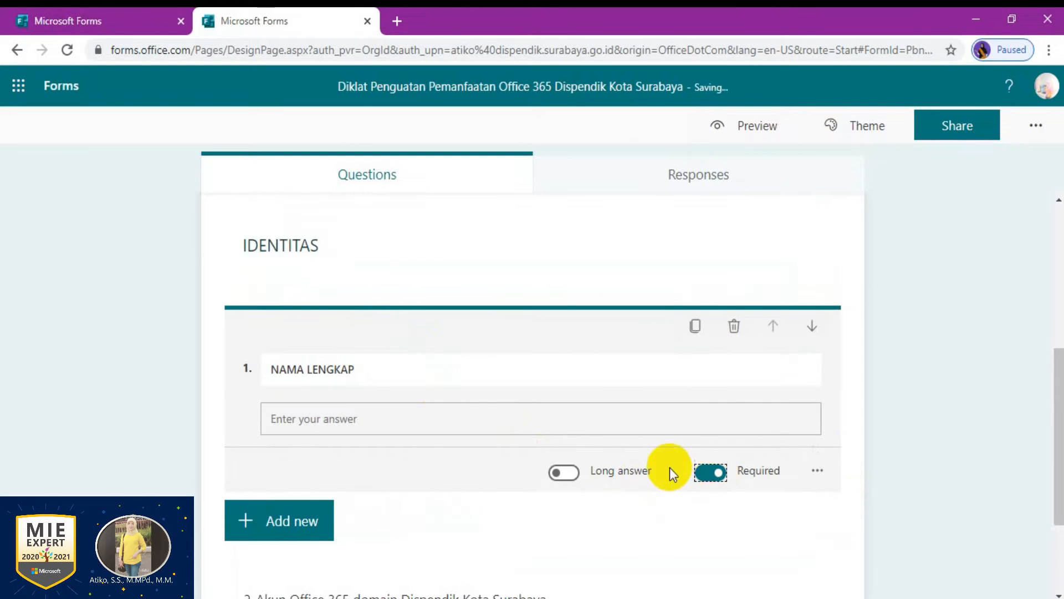
pyautogui.scroll(-3, 671, 468)
pyautogui.click(508, 494)
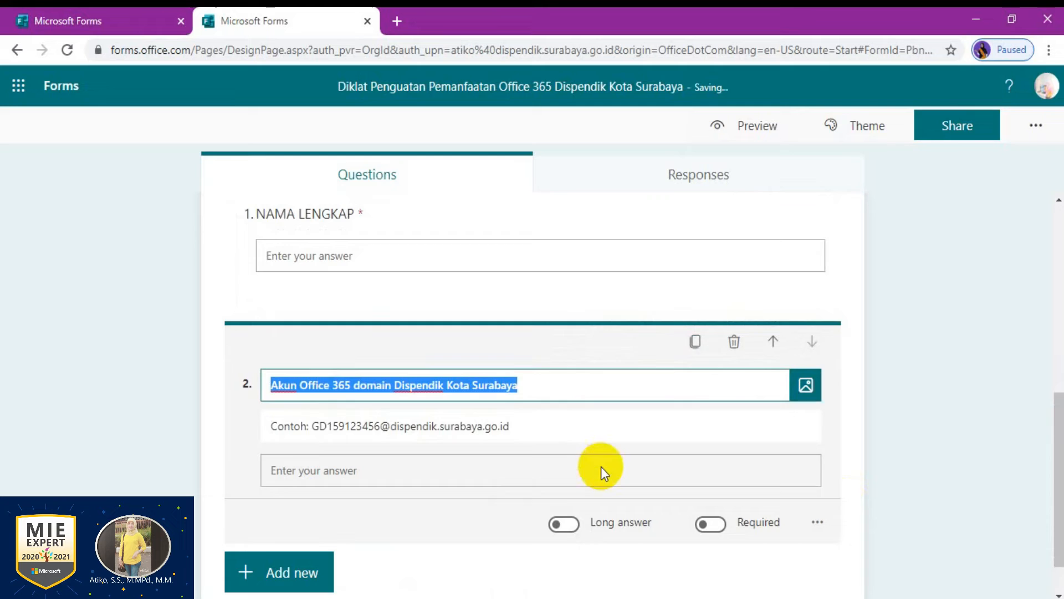
pyautogui.click(714, 481)
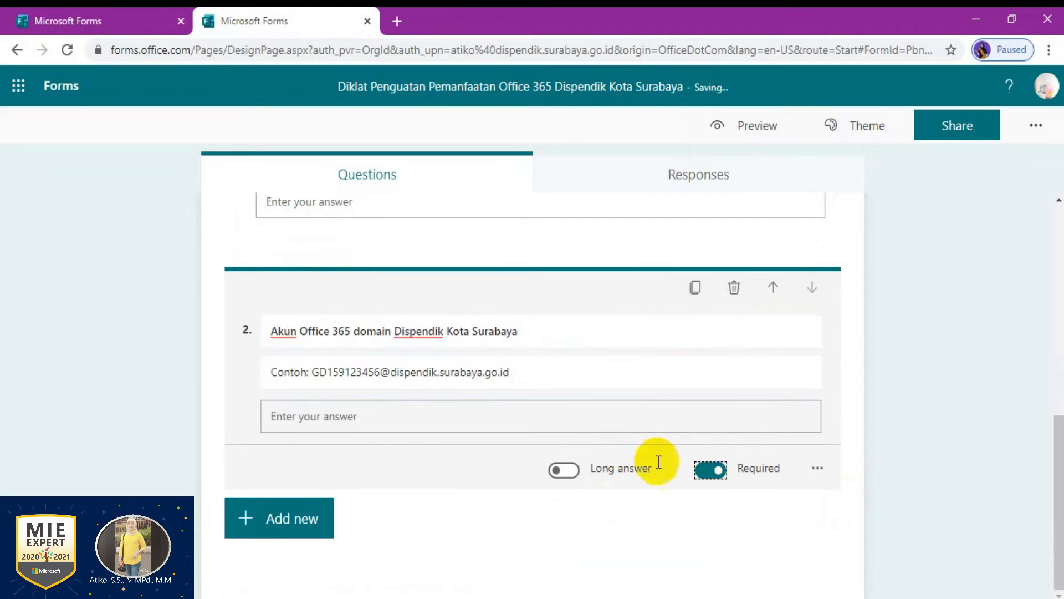
pyautogui.scroll(6, 571, 440)
pyautogui.click(531, 507)
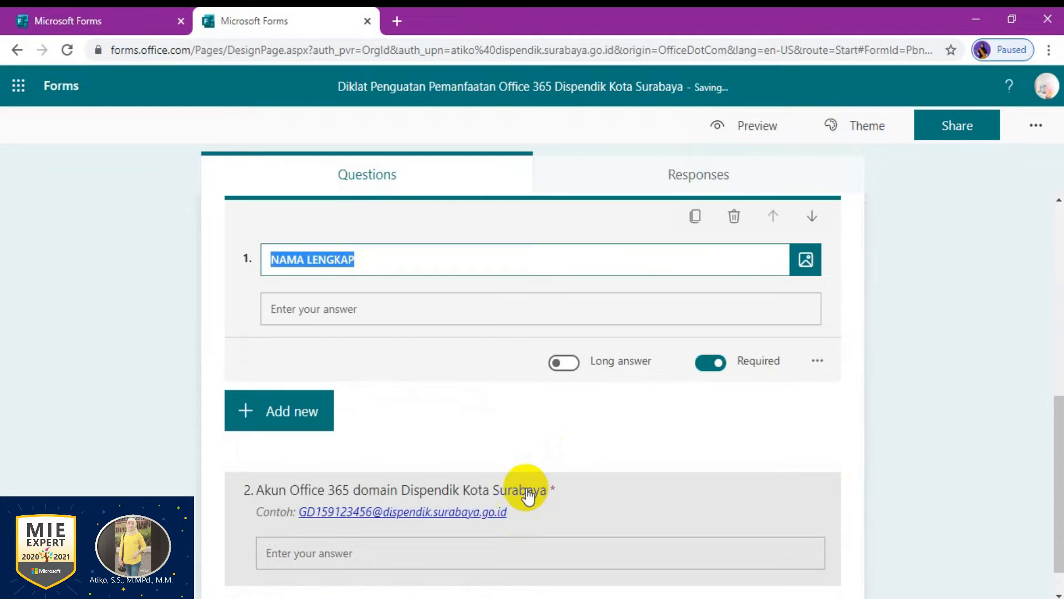
pyautogui.click(504, 501)
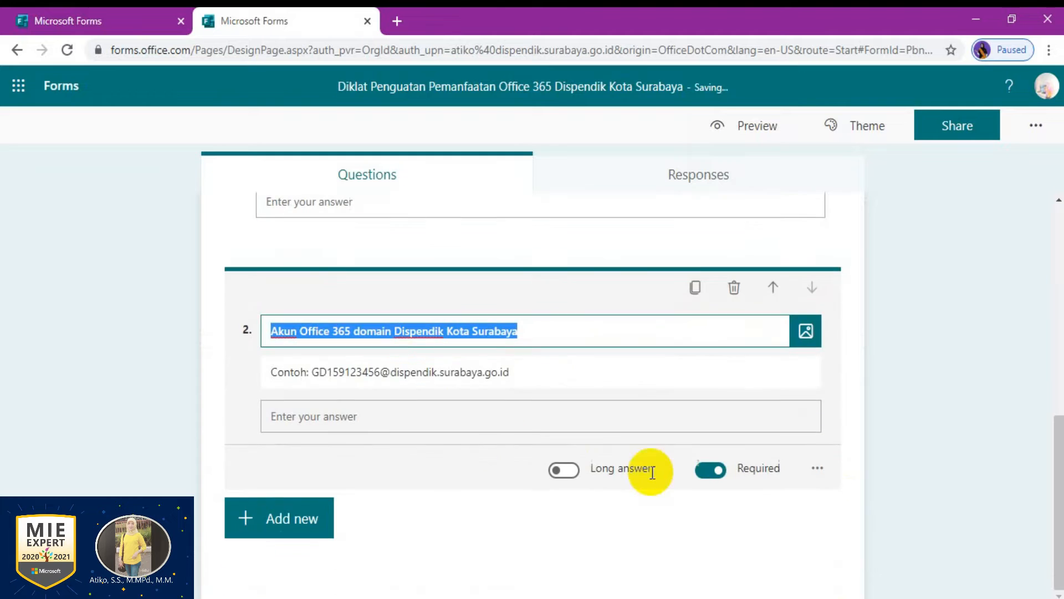
# Add a third text question titled "Nomor HP yang terdaftar di Aplikasi Kaizala", copied from the existing form's question 3
pyautogui.click(61, 21)
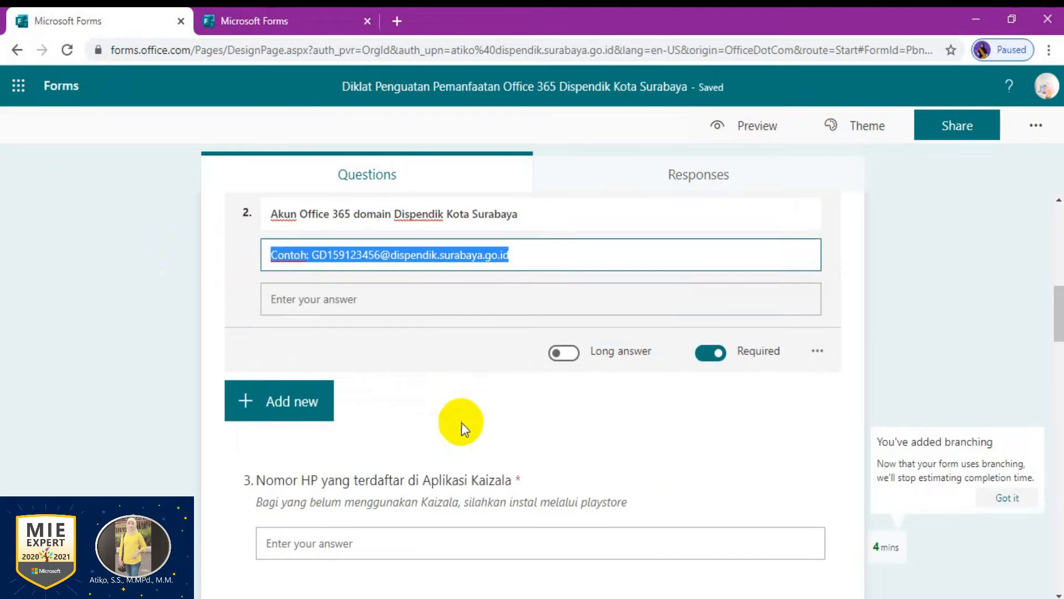
pyautogui.click(463, 423)
pyautogui.click(380, 357)
pyautogui.hotkey('ctrl', 'c')
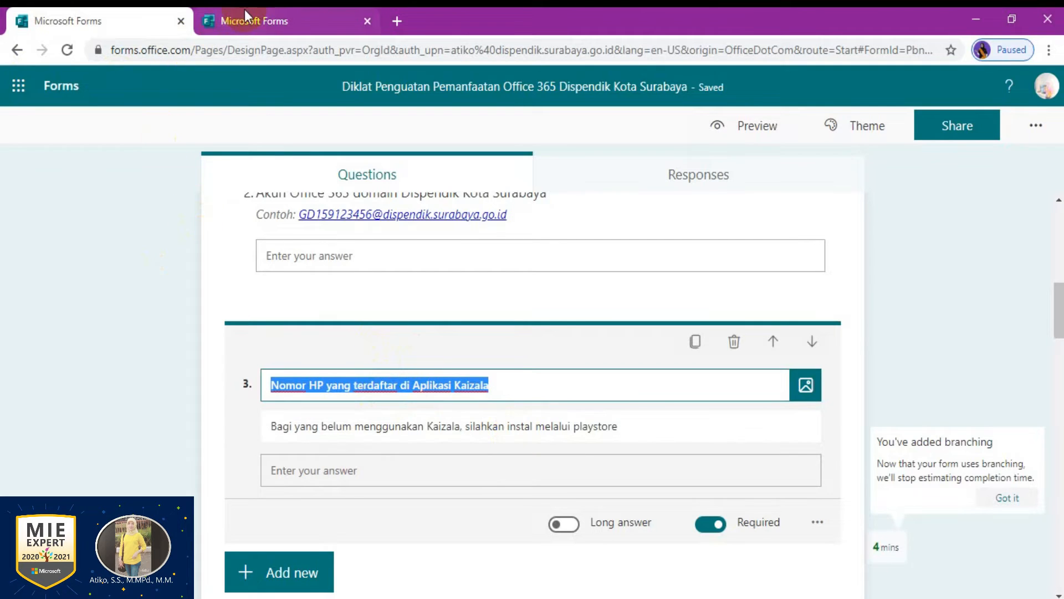
pyautogui.click(272, 12)
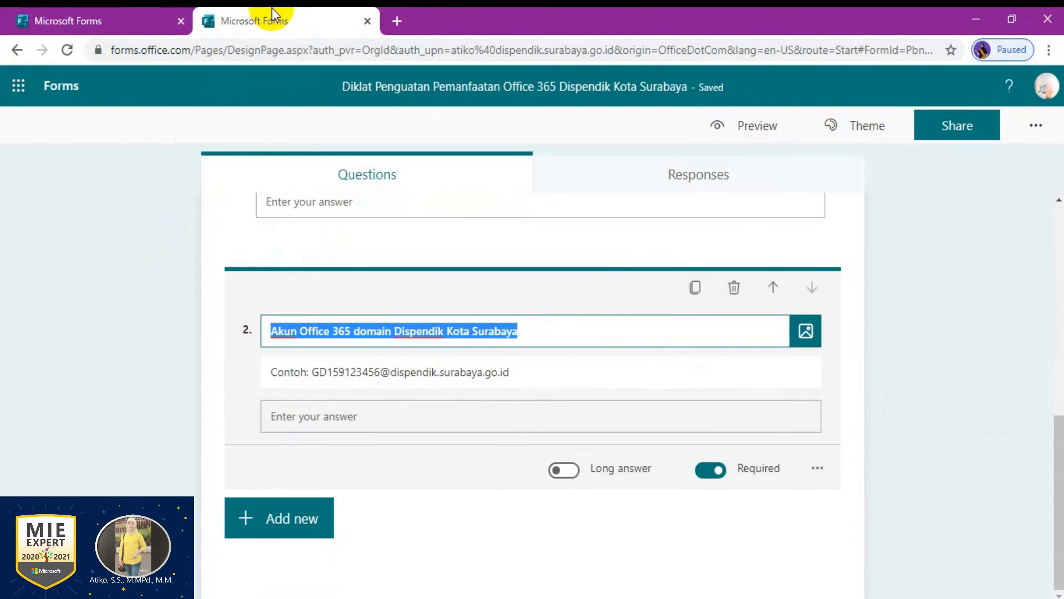
pyautogui.click(289, 520)
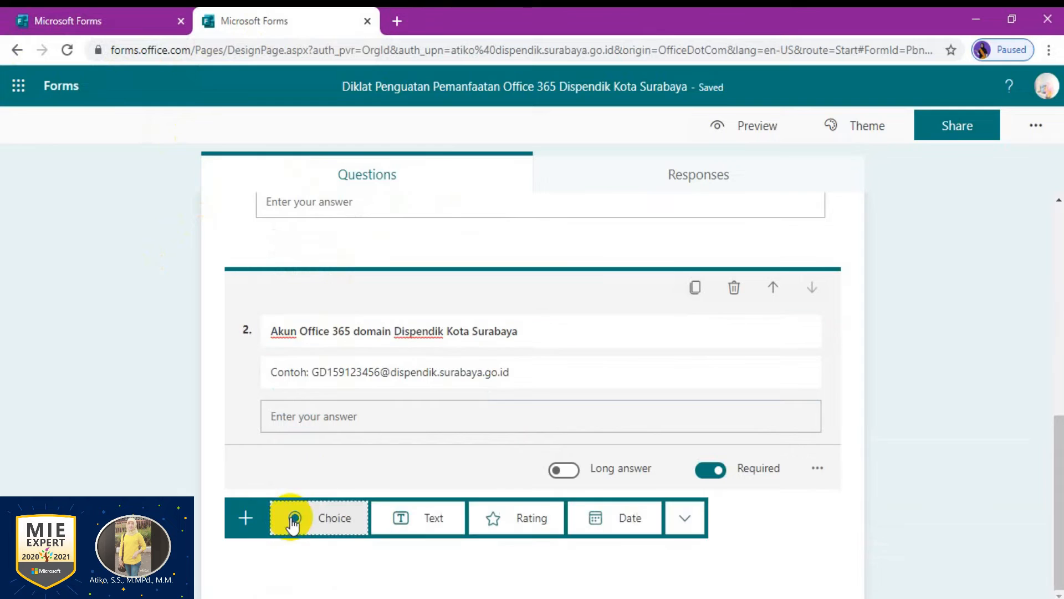
pyautogui.click(407, 520)
pyautogui.hotkey('ctrl', 'v')
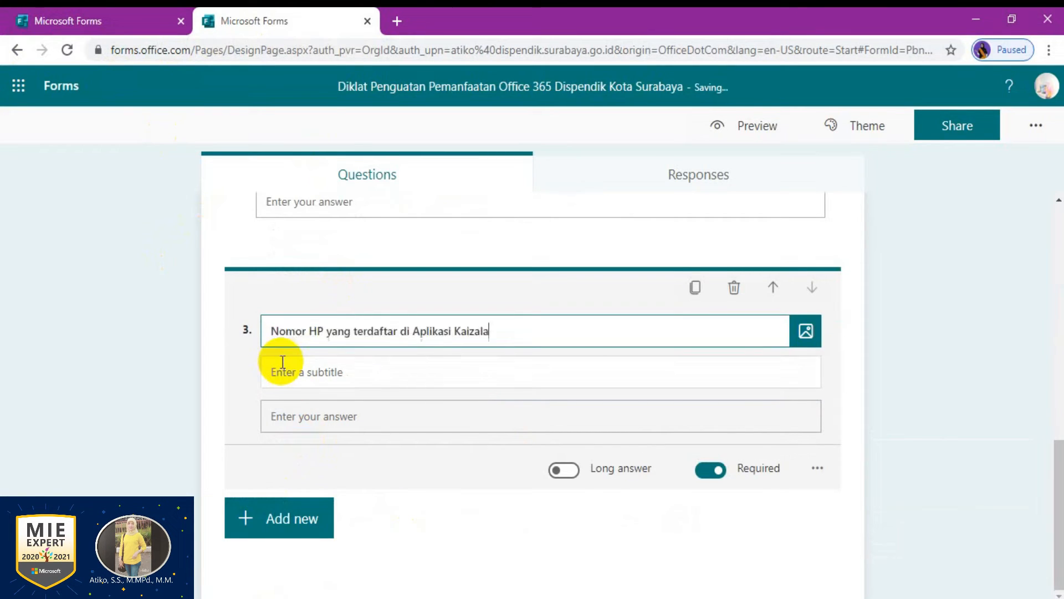
# Fill question 3's subtitle with "Bagi yang belum menggunakan Kaizala, silahkan instal melalui playstore", copied from the existing form
pyautogui.click(97, 16)
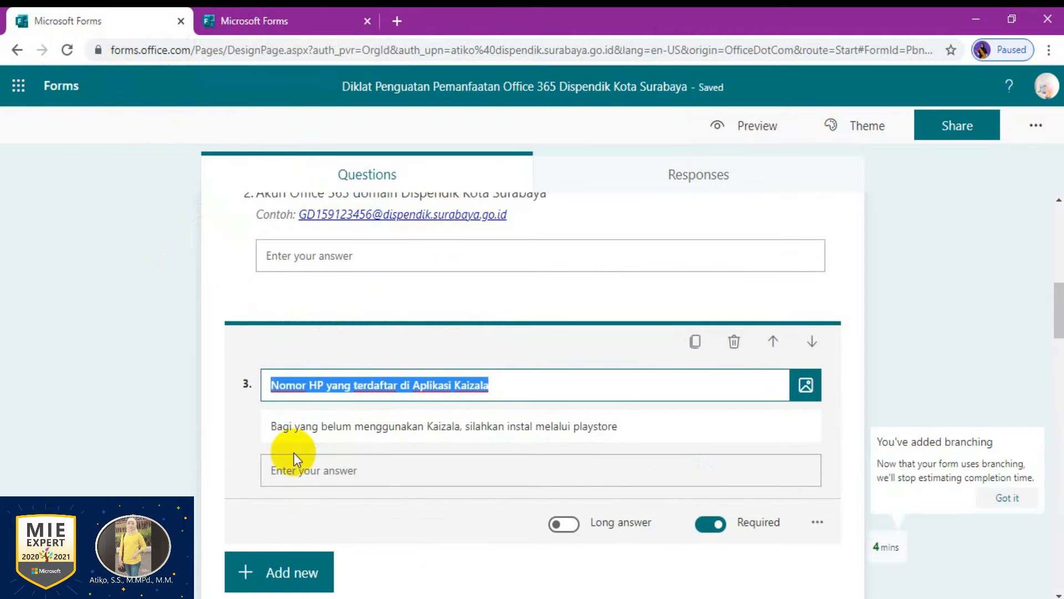
pyautogui.tripleClick(277, 432)
pyautogui.hotkey('ctrl', 'c')
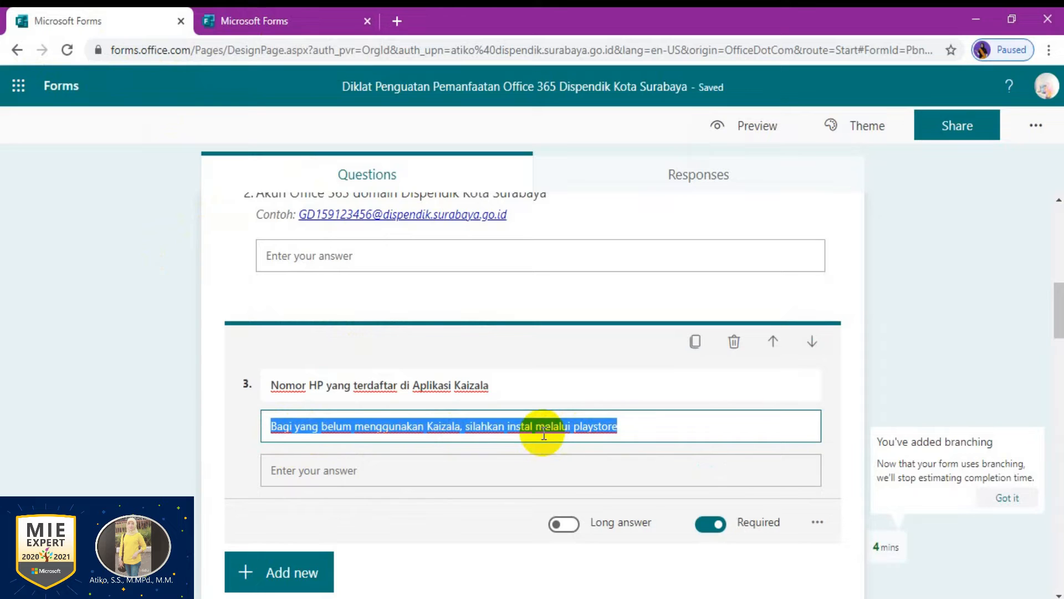
pyautogui.click(258, 21)
pyautogui.click(282, 376)
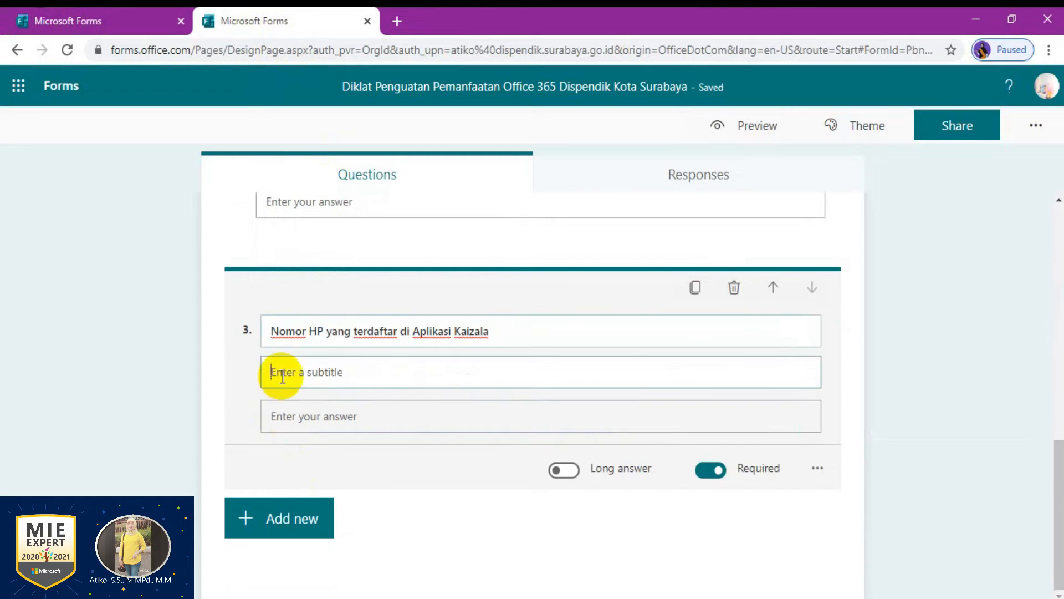
pyautogui.hotkey('ctrl', 'v')
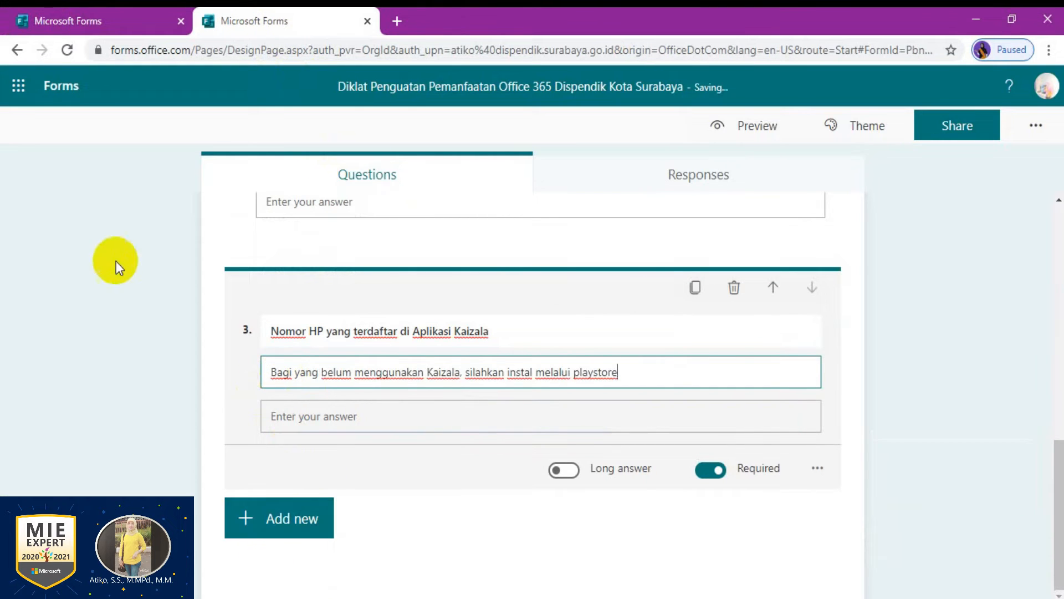
# Check question 4 in the existing form and add a matching text question titled Nama Sekolah to the new form
pyautogui.click(66, 14)
pyautogui.scroll(-5, 482, 457)
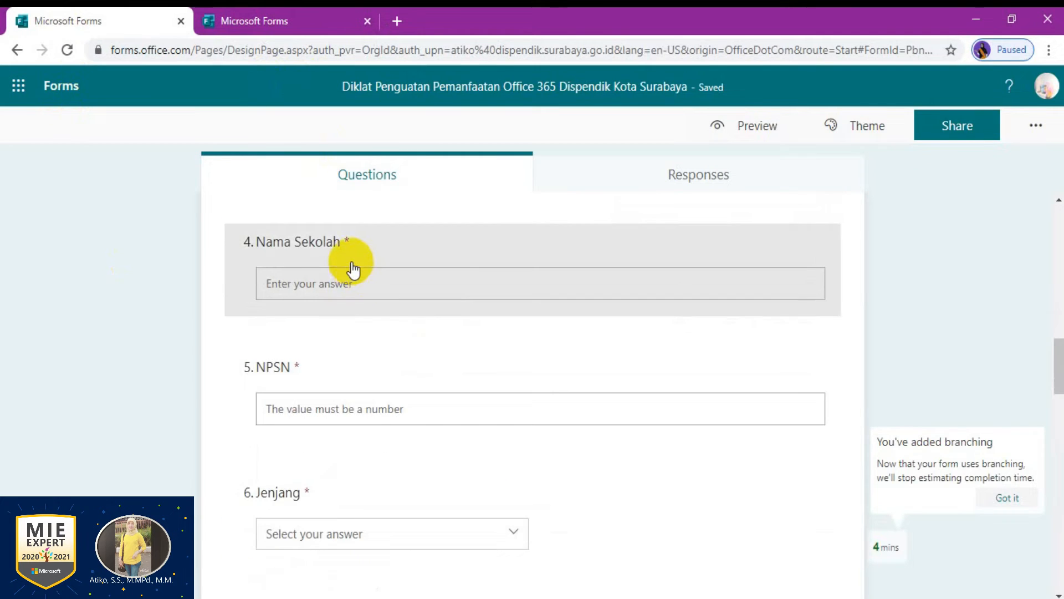
pyautogui.click(349, 269)
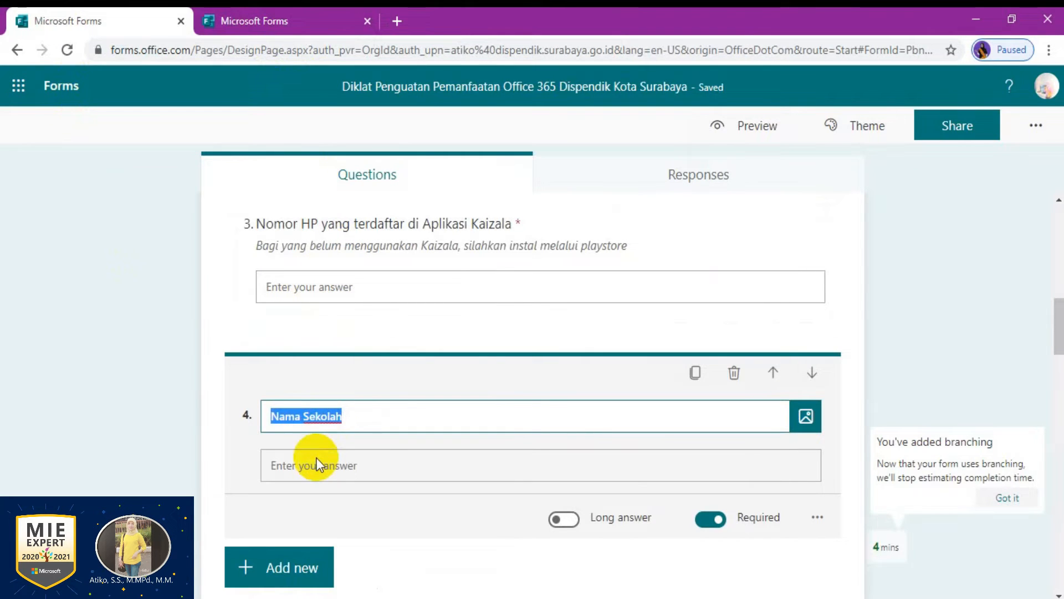
pyautogui.click(287, 8)
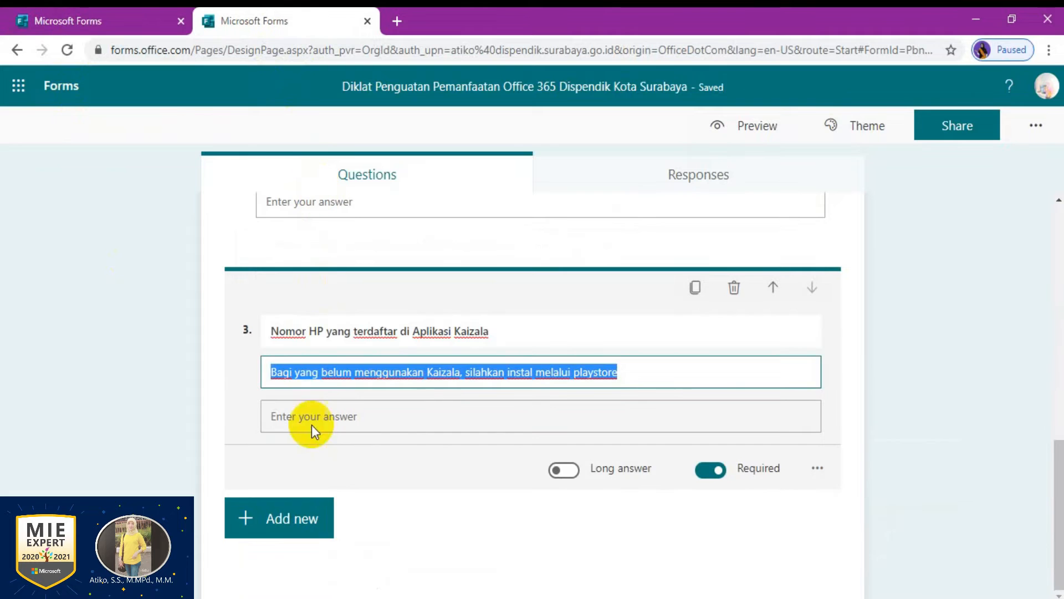
pyautogui.click(297, 516)
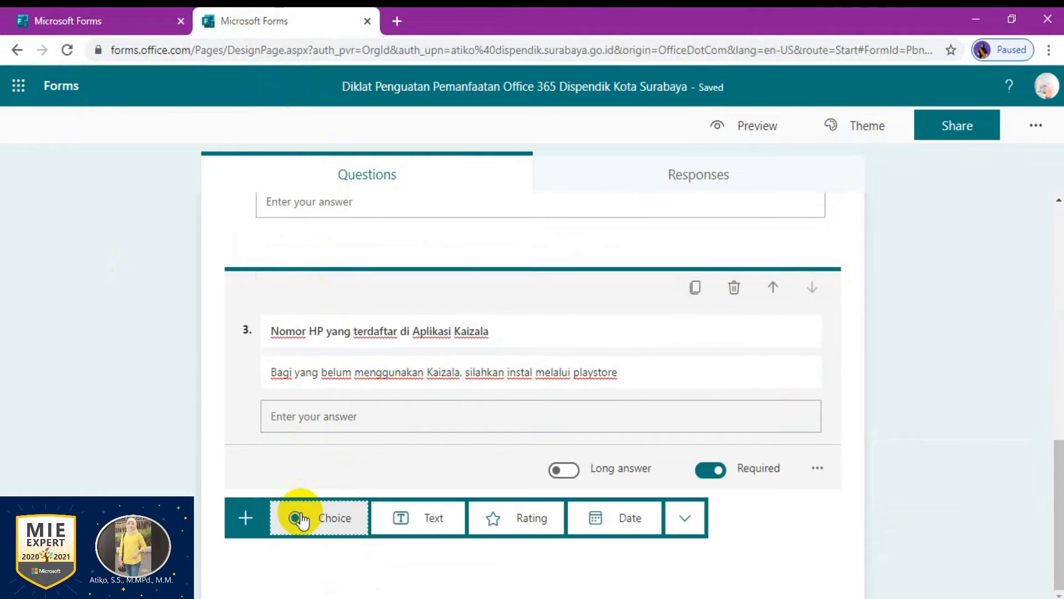
pyautogui.click(411, 518)
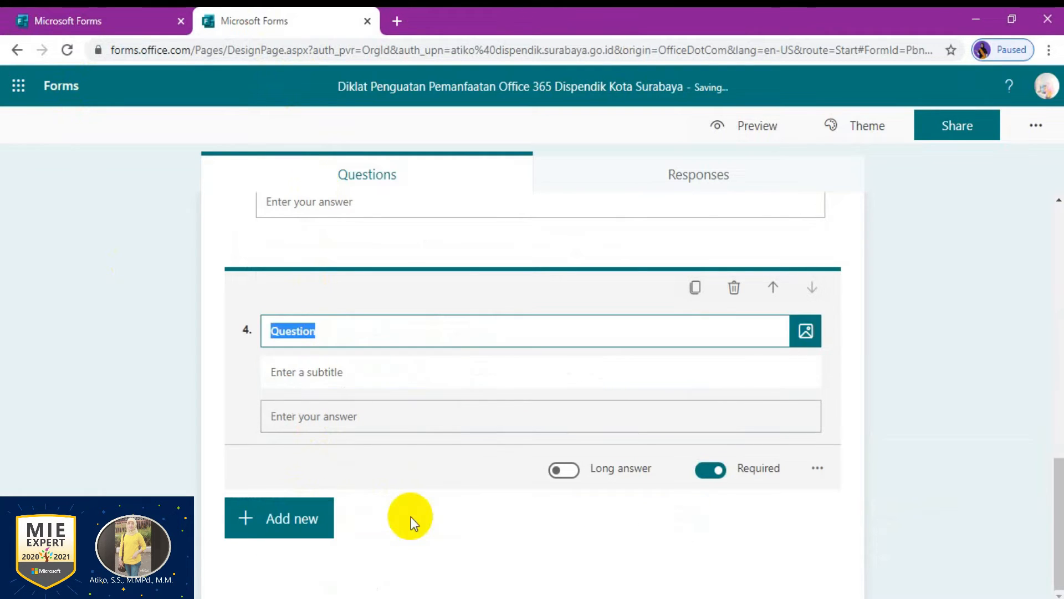
pyautogui.write('Nama Sekolah')
# Remove the subtitle from the Nama Sekolah question
pyautogui.click(344, 375)
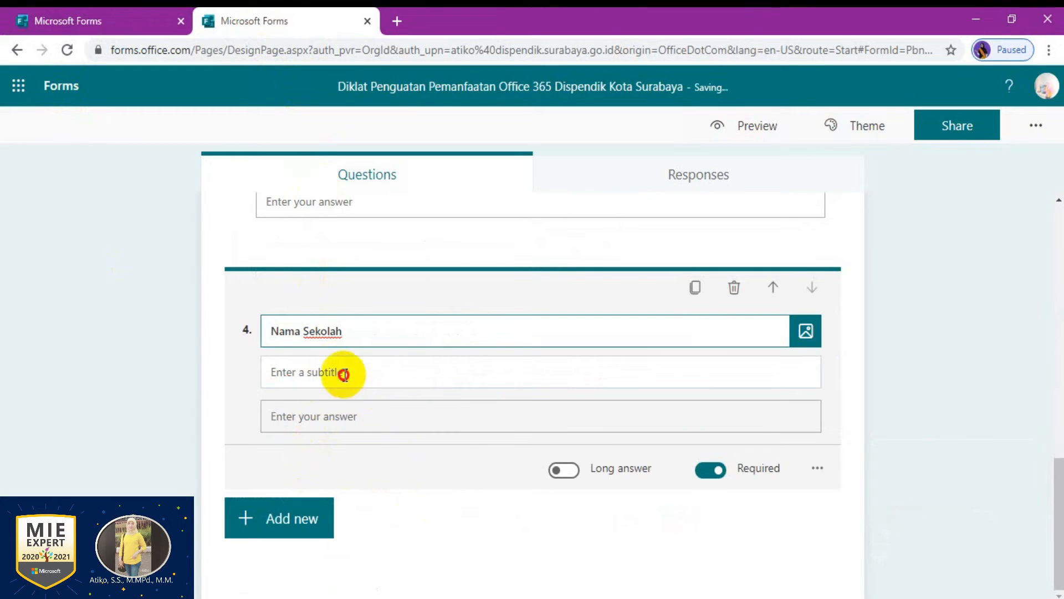
pyautogui.click(817, 467)
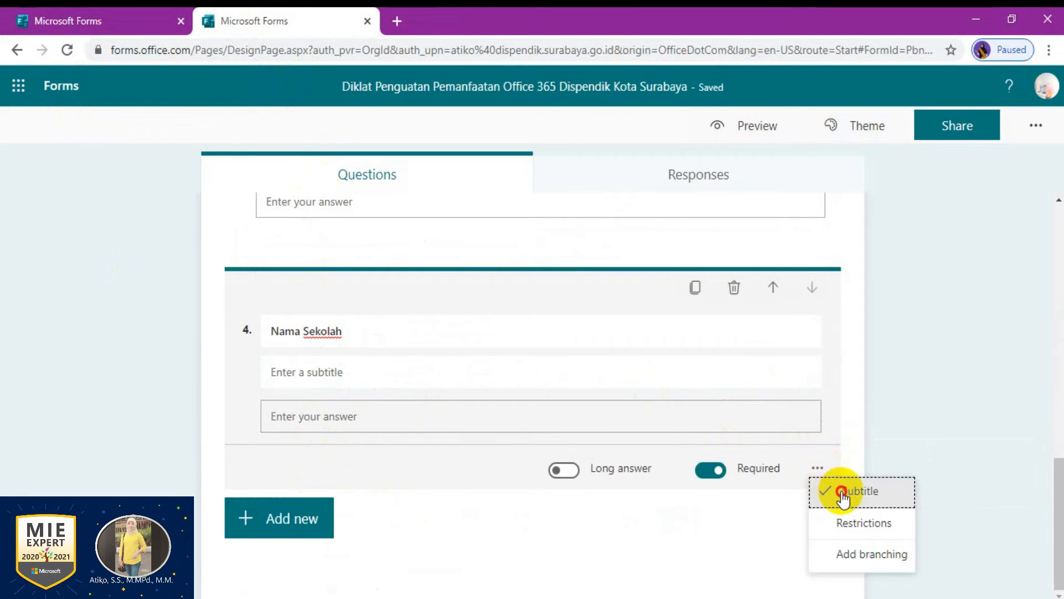
pyautogui.click(842, 495)
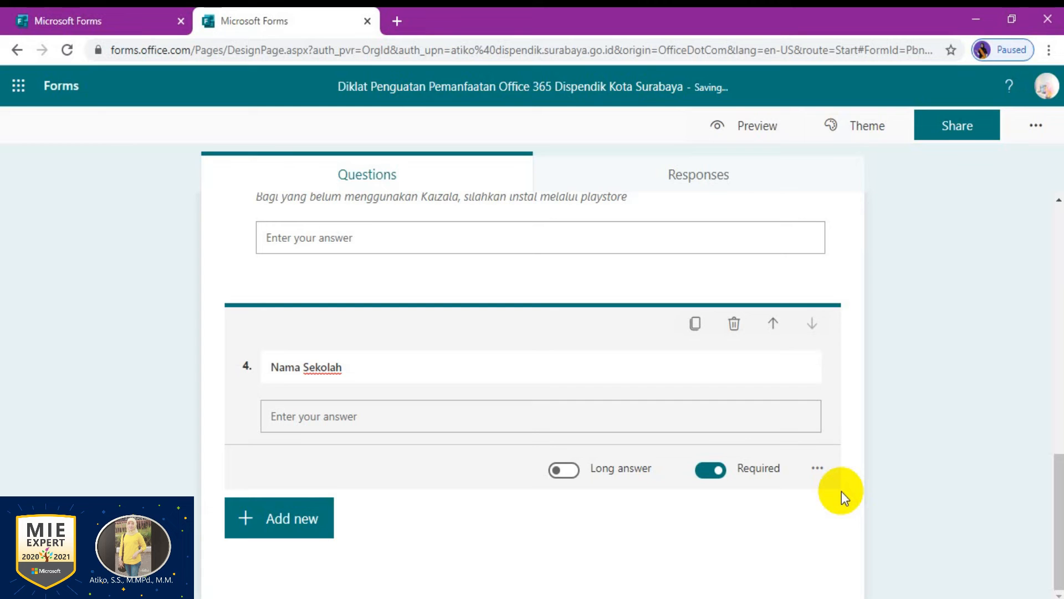
# Add a text question titled NPSN, following the existing form's question 5, and restrict its answer to a number
pyautogui.click(86, 12)
pyautogui.scroll(-6, 344, 389)
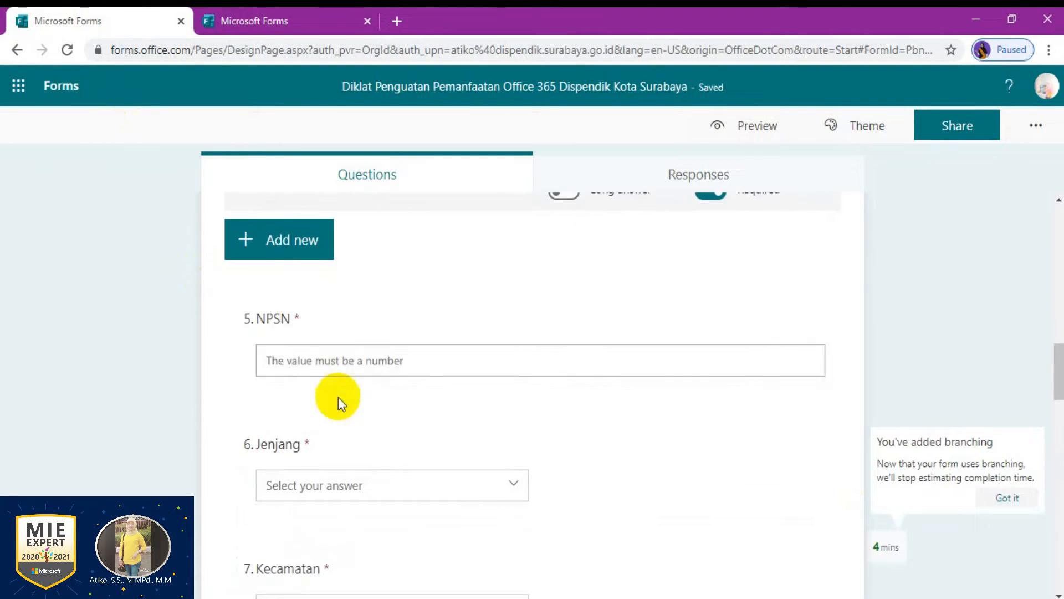
pyautogui.click(304, 321)
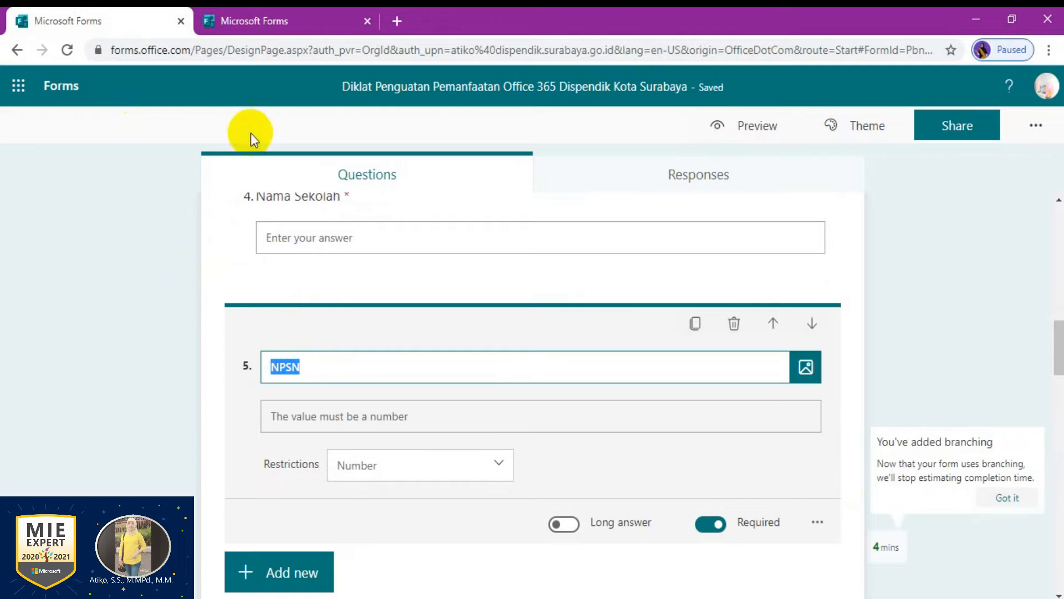
pyautogui.click(250, 21)
pyautogui.click(283, 519)
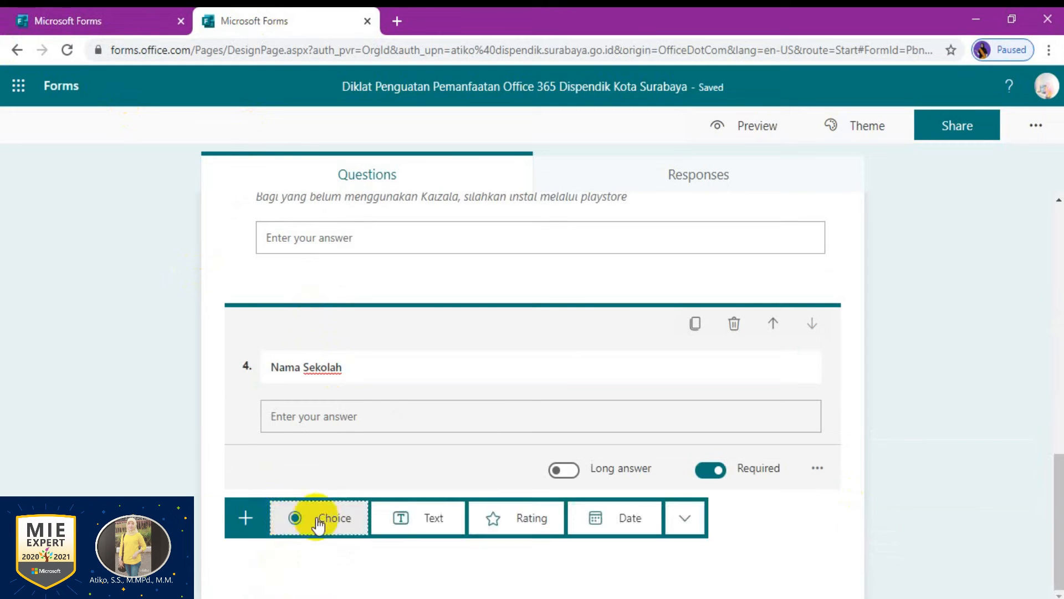
pyautogui.click(422, 520)
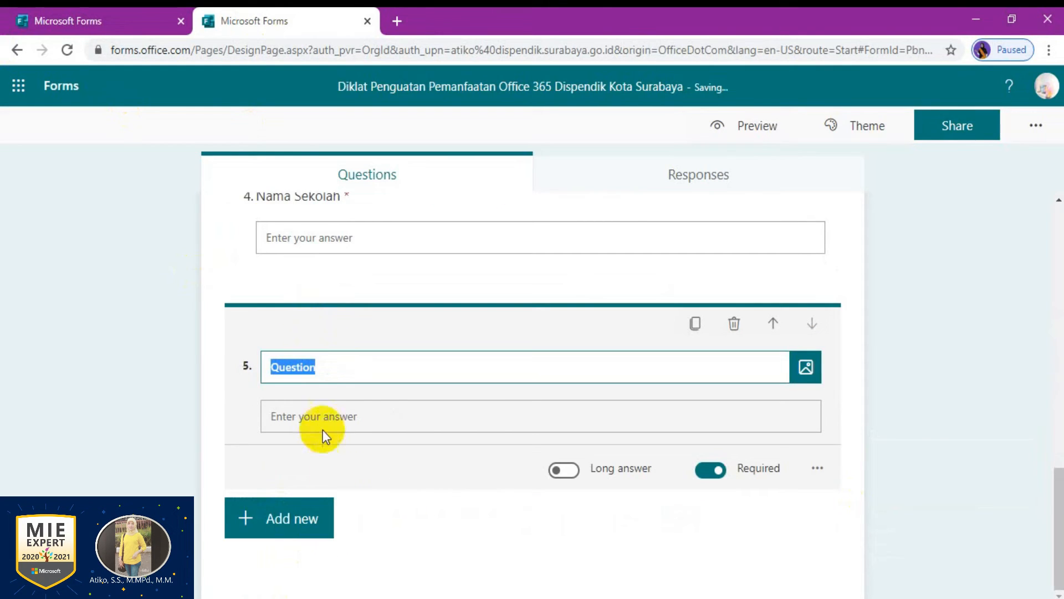
pyautogui.write('NPSN')
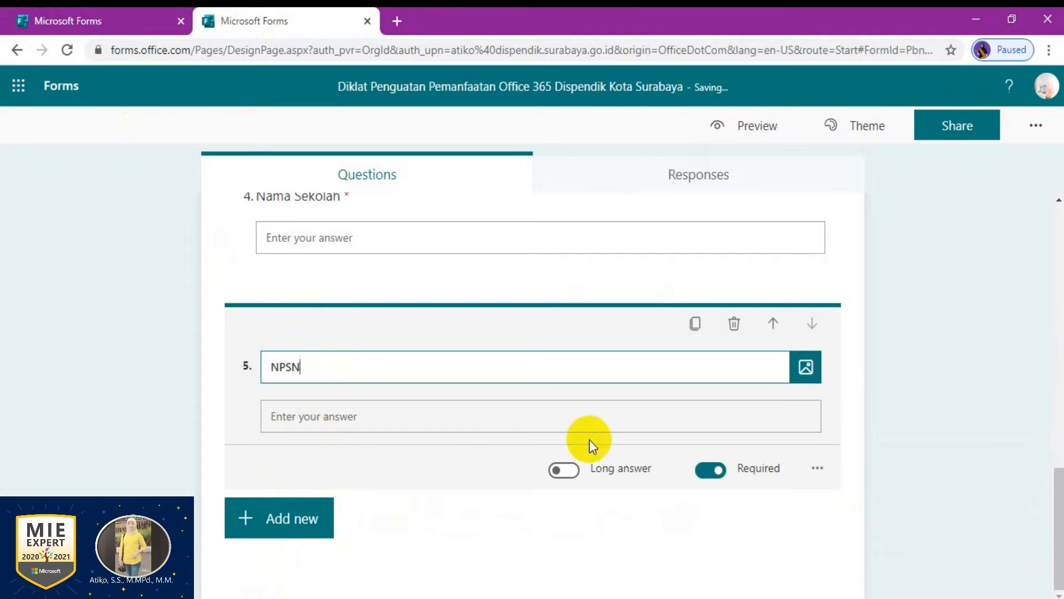
pyautogui.click(818, 469)
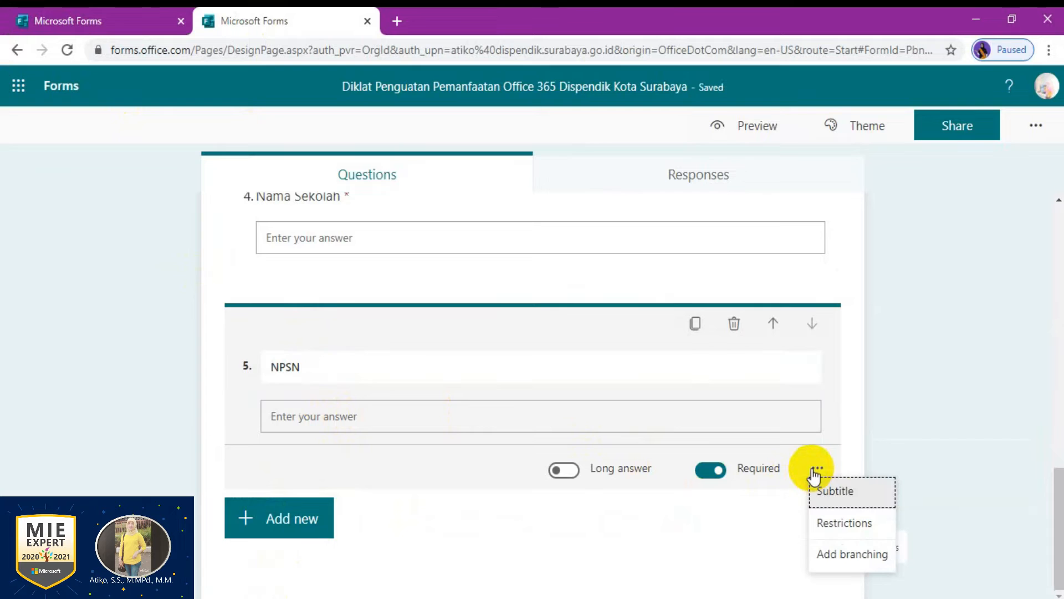
pyautogui.click(840, 527)
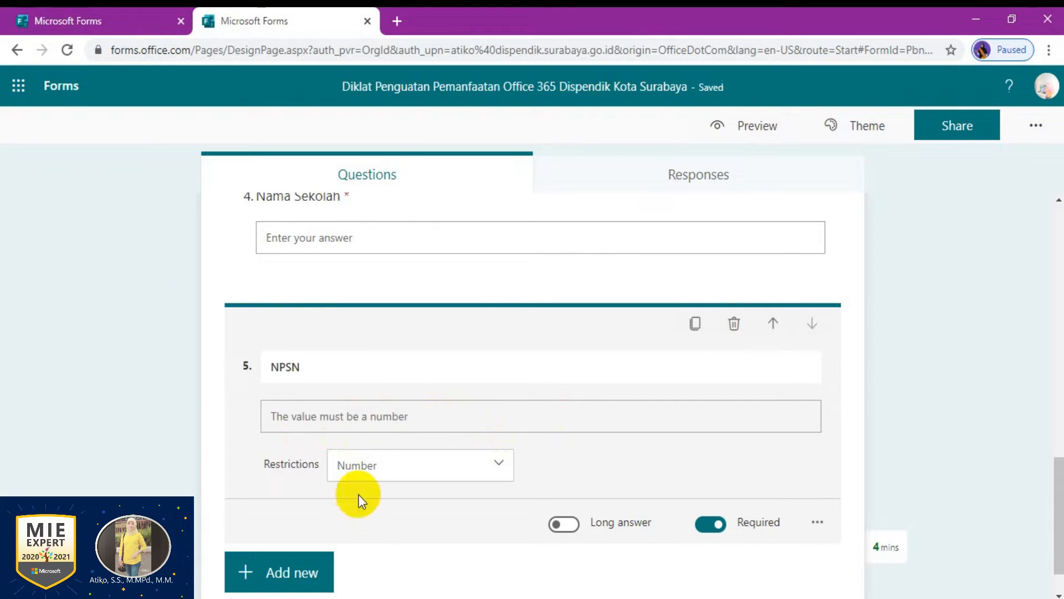
# Check question 6 in the existing form and add a choice question titled Jenjang to the new form
pyautogui.click(89, 20)
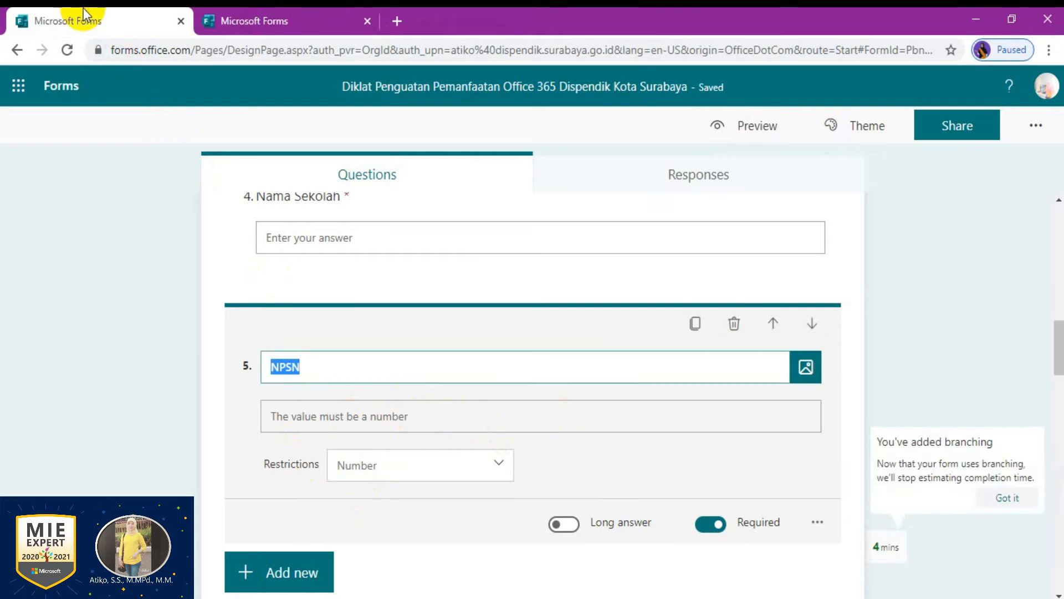
pyautogui.scroll(-4, 361, 377)
pyautogui.click(333, 435)
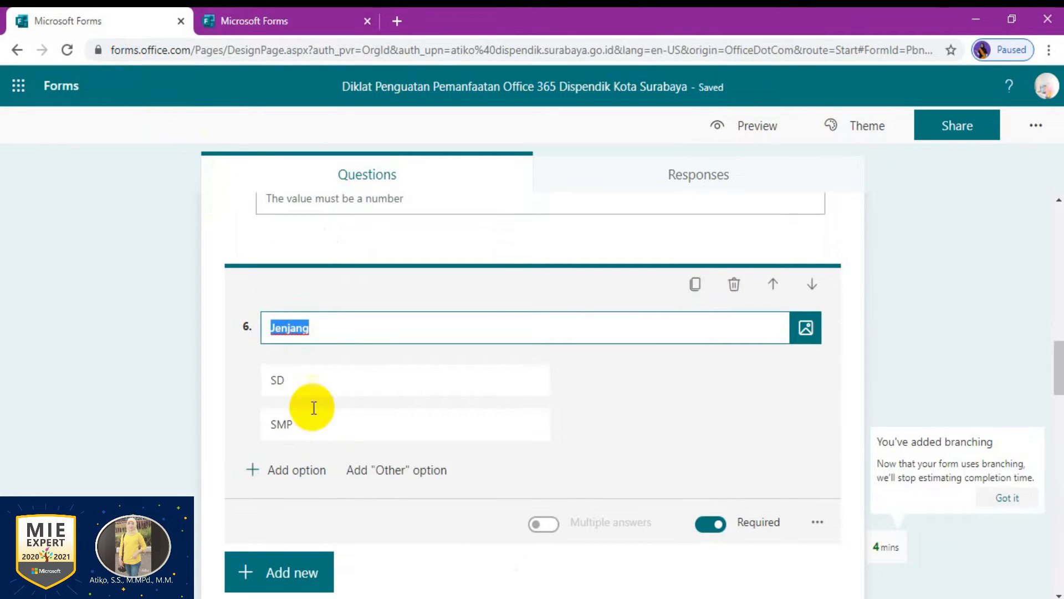
pyautogui.click(268, 17)
pyautogui.click(299, 570)
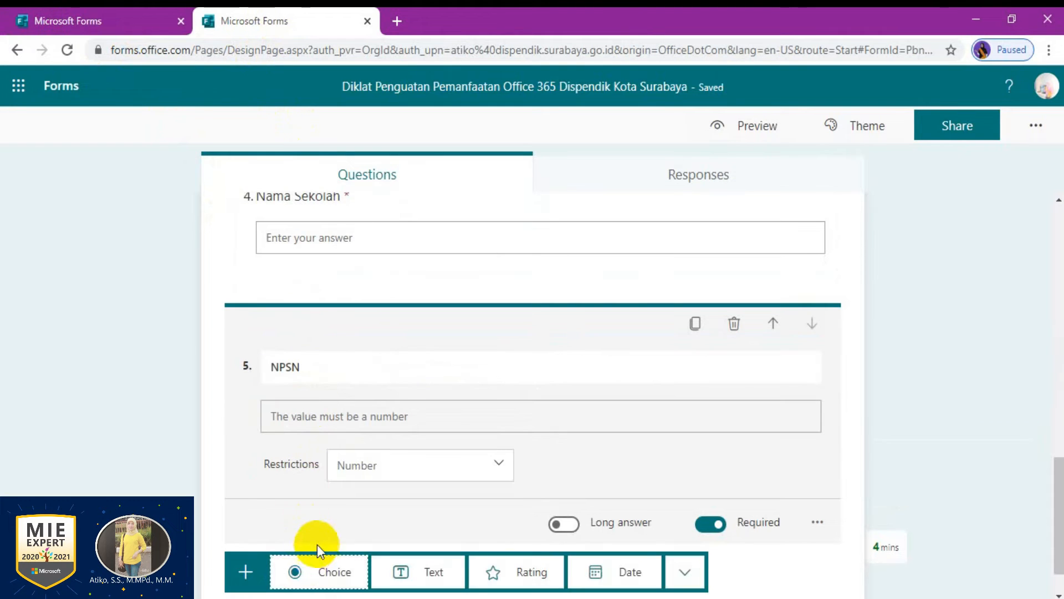
pyautogui.click(333, 575)
pyautogui.write('Jenjang')
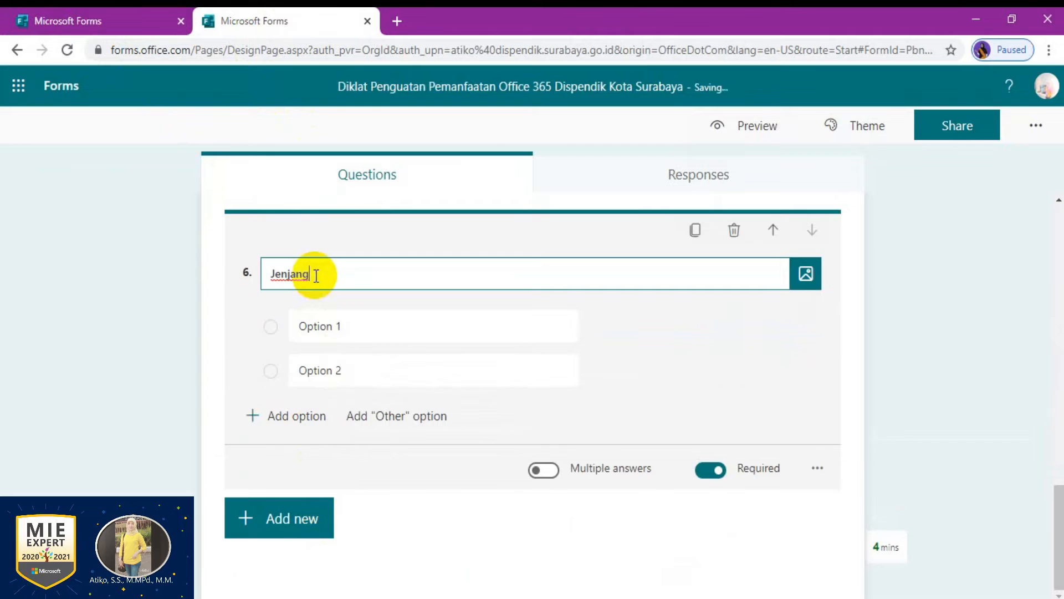
# Name the two answer options of the Jenjang question SD and SMP
pyautogui.click(355, 338)
pyautogui.moveTo(355, 339); pyautogui.dragTo(285, 326)
pyautogui.write('S')
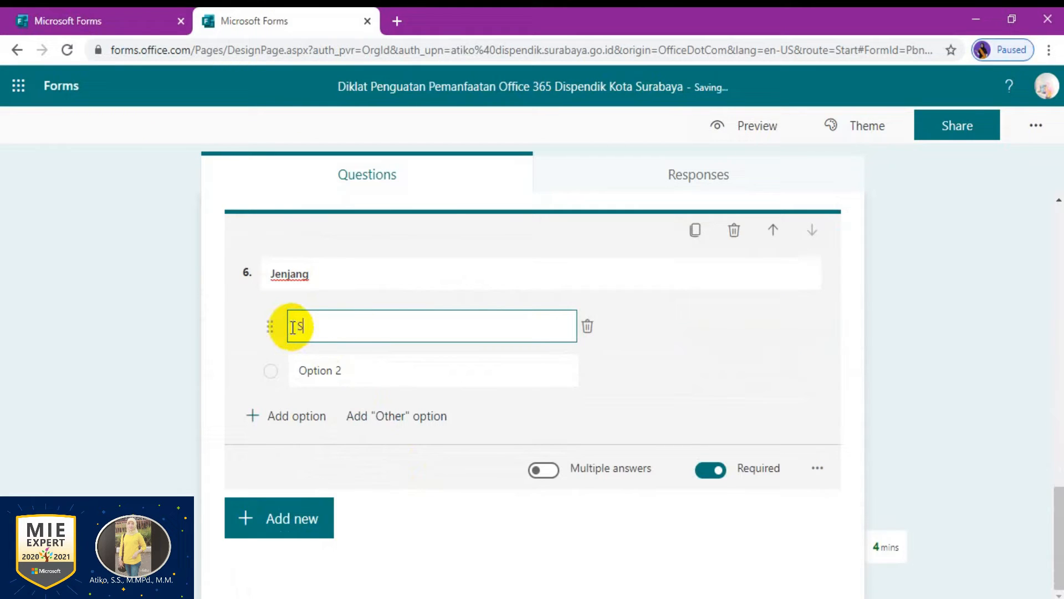
pyautogui.press('Tab')
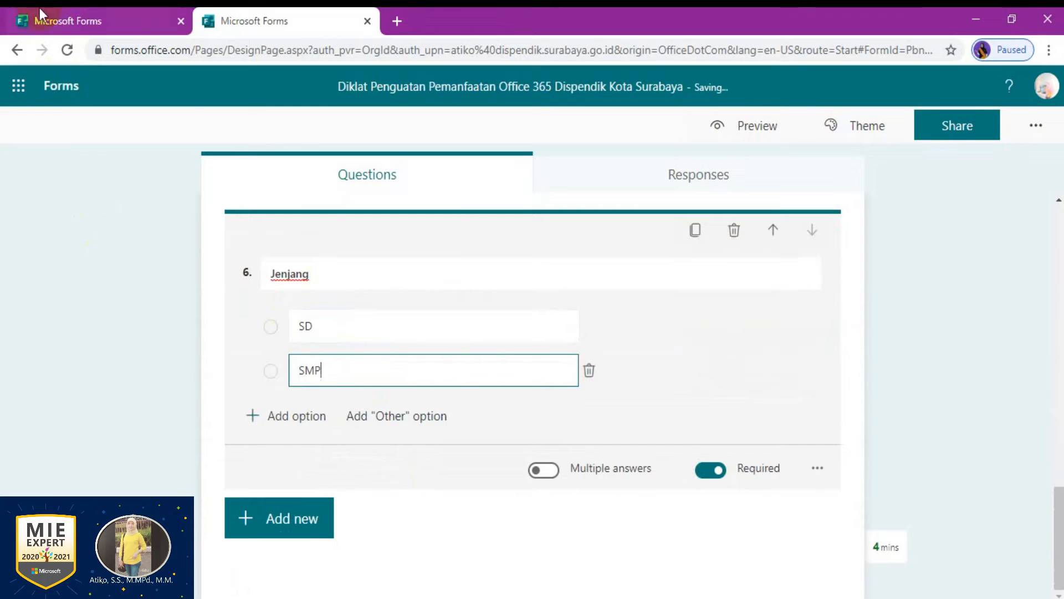
# Examine the existing form's Kecamatan question and compare its answer options with those of the new Jenjang question
pyautogui.click(71, 19)
pyautogui.scroll(-3, 266, 455)
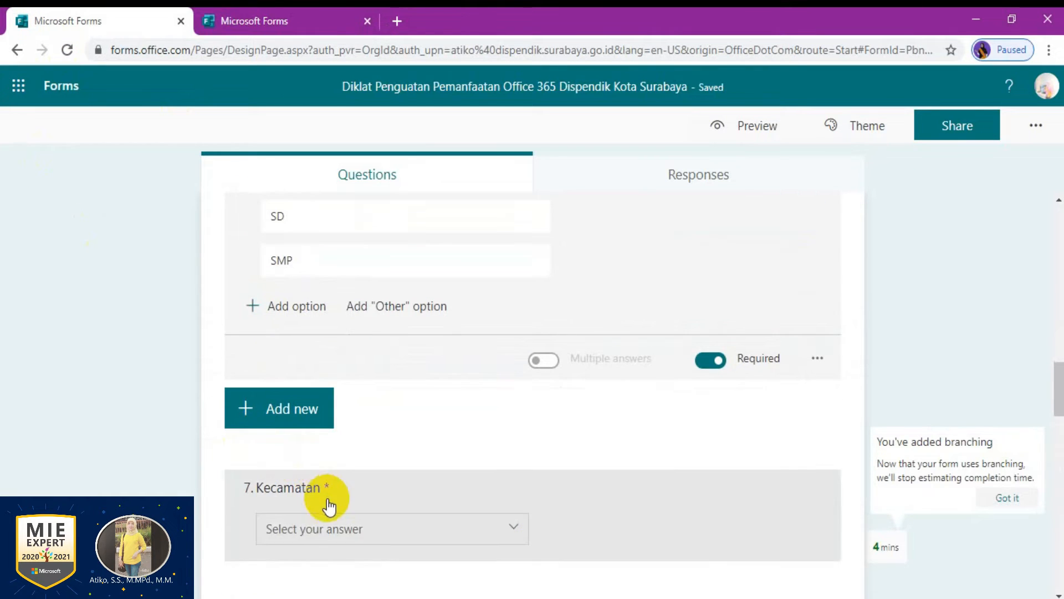
pyautogui.scroll(-2, 328, 488)
pyautogui.click(328, 442)
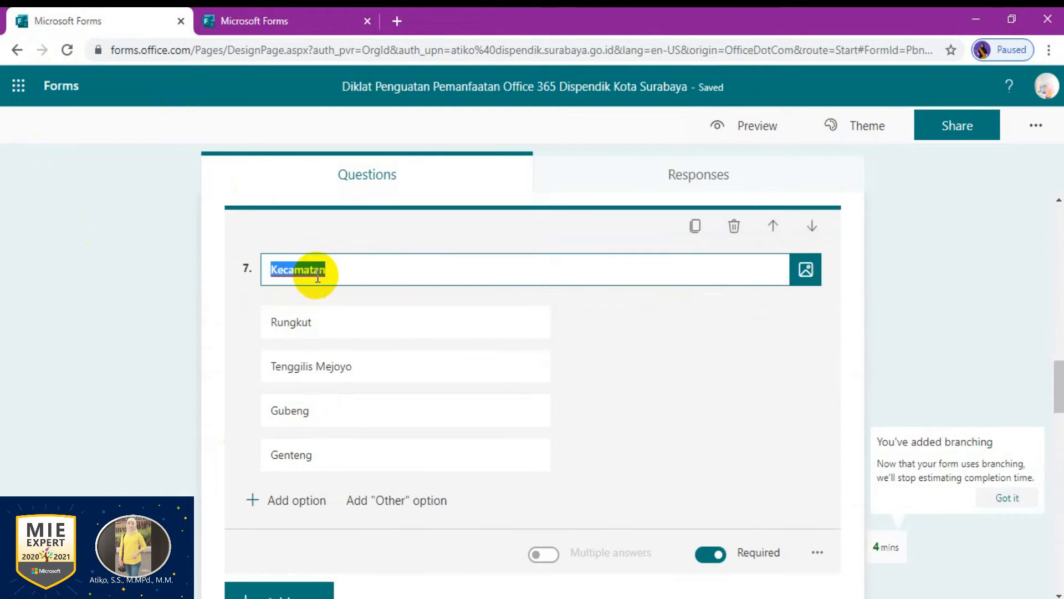
pyautogui.click(272, 16)
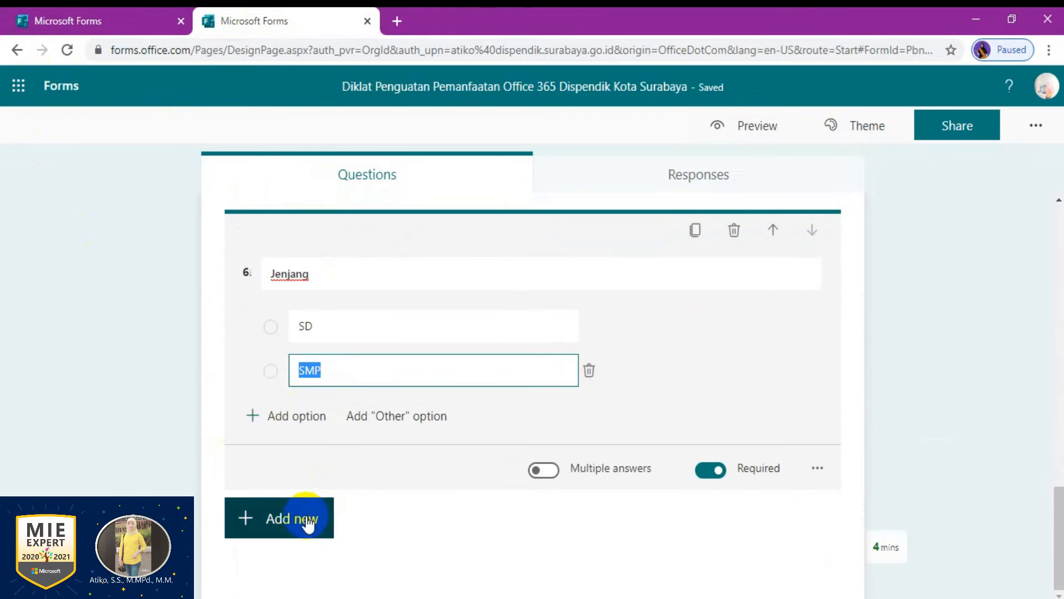
pyautogui.click(114, 31)
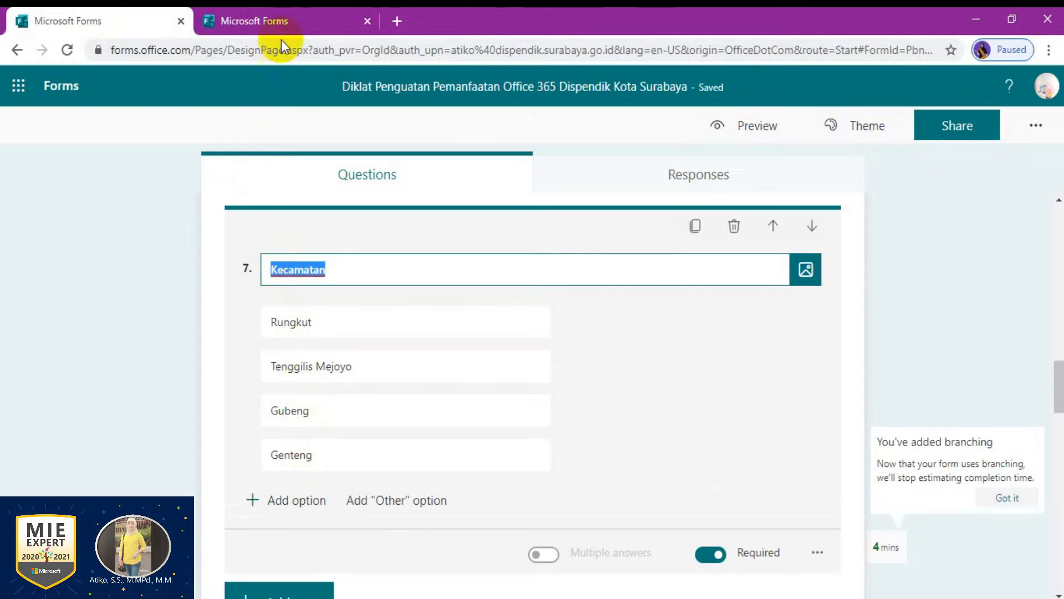
pyautogui.click(281, 25)
pyautogui.click(348, 326)
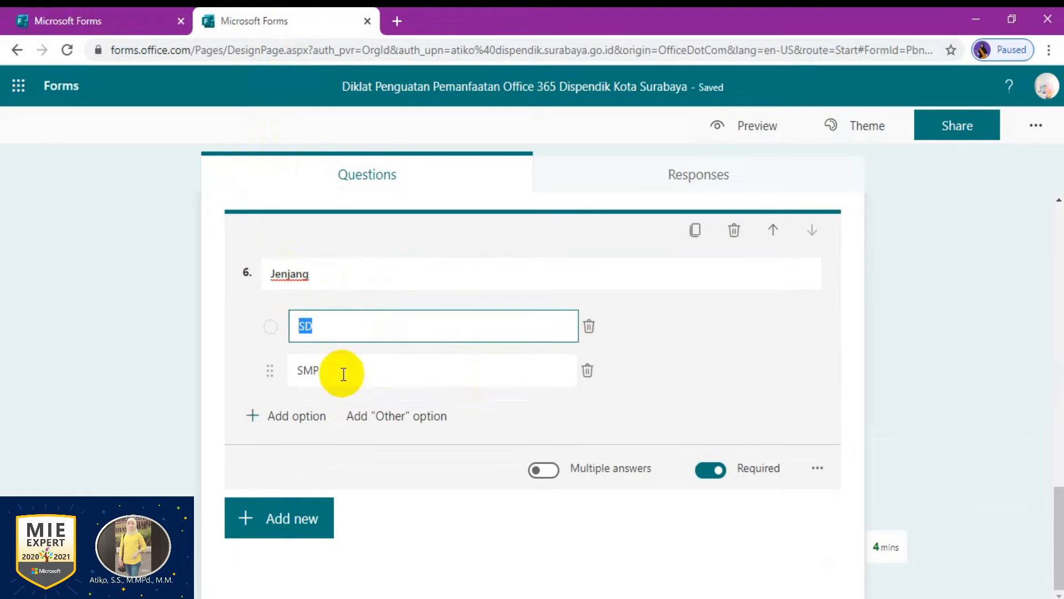
# Turn the Jenjang question into a drop-down and check its answer list in the form preview
pyautogui.click(815, 471)
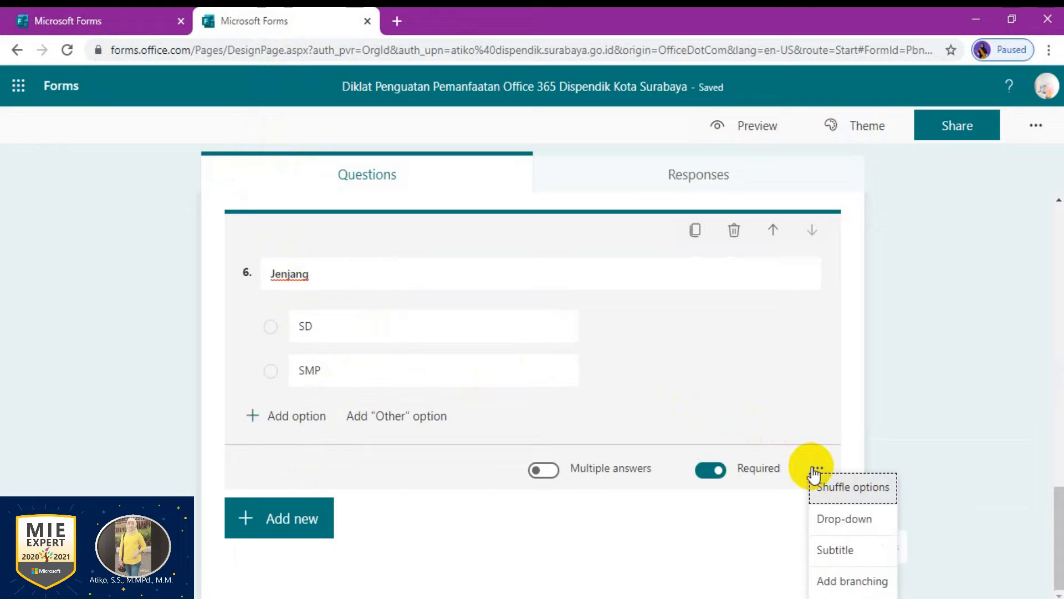
pyautogui.click(841, 524)
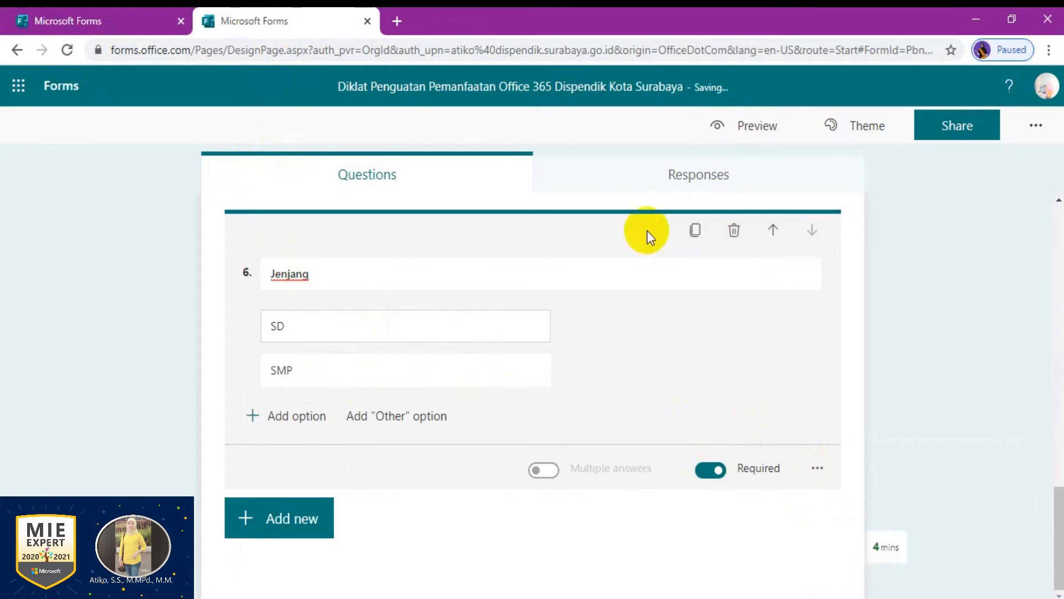
pyautogui.click(743, 125)
pyautogui.scroll(-15, 507, 351)
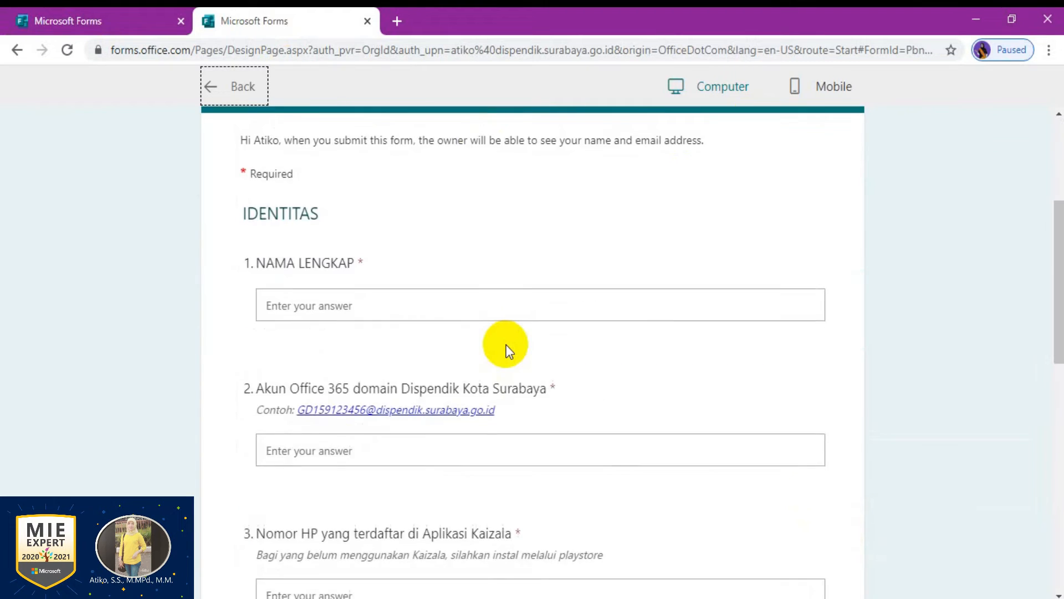
pyautogui.click(514, 297)
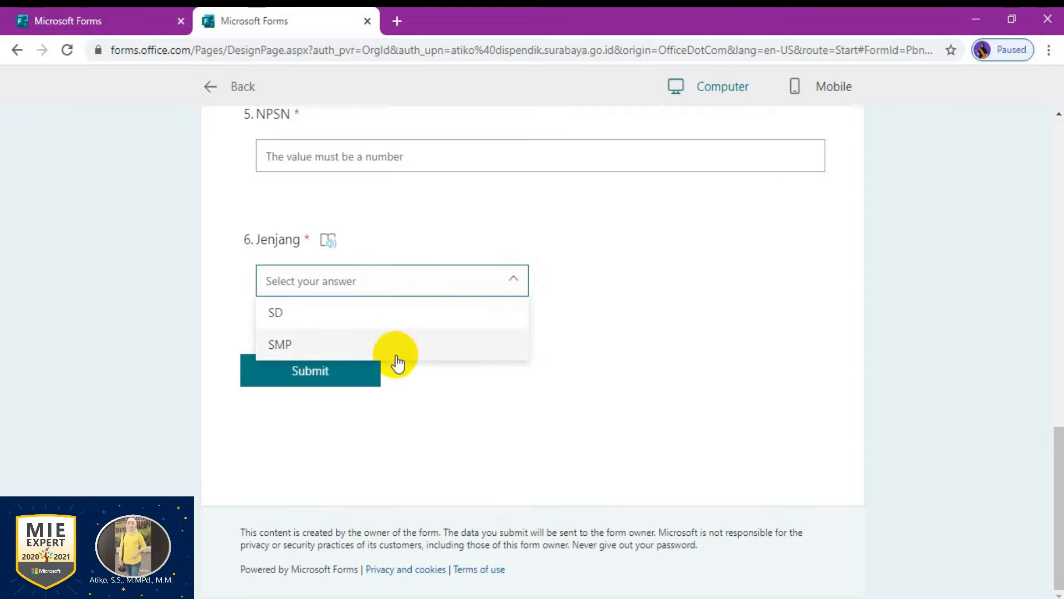
pyautogui.click(237, 88)
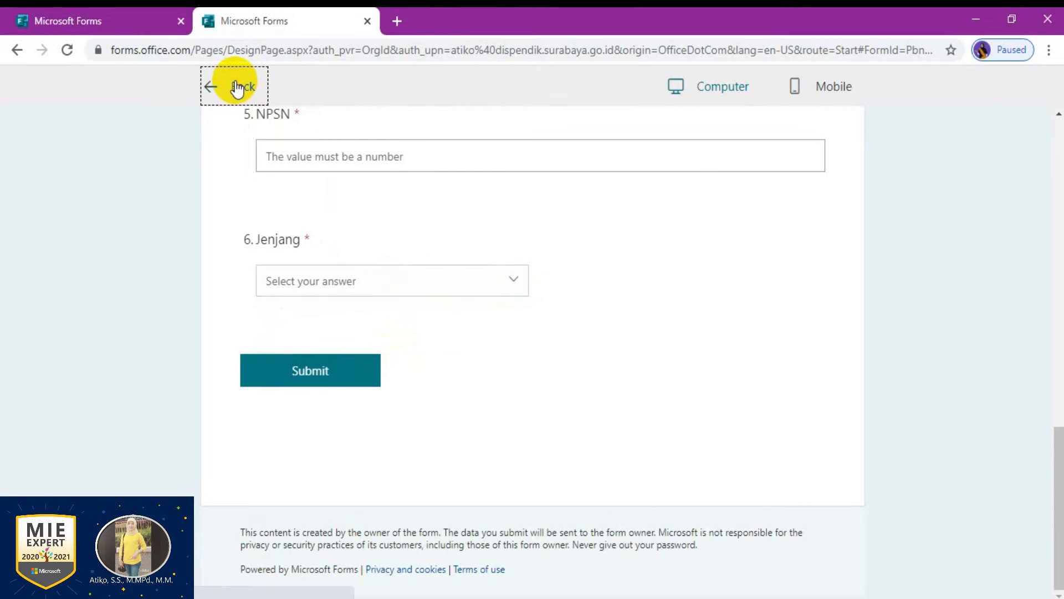
# Add a choice question titled Kecamatan after Jenjang, following question 7 of the existing form
pyautogui.scroll(-10, 380, 373)
pyautogui.click(34, 12)
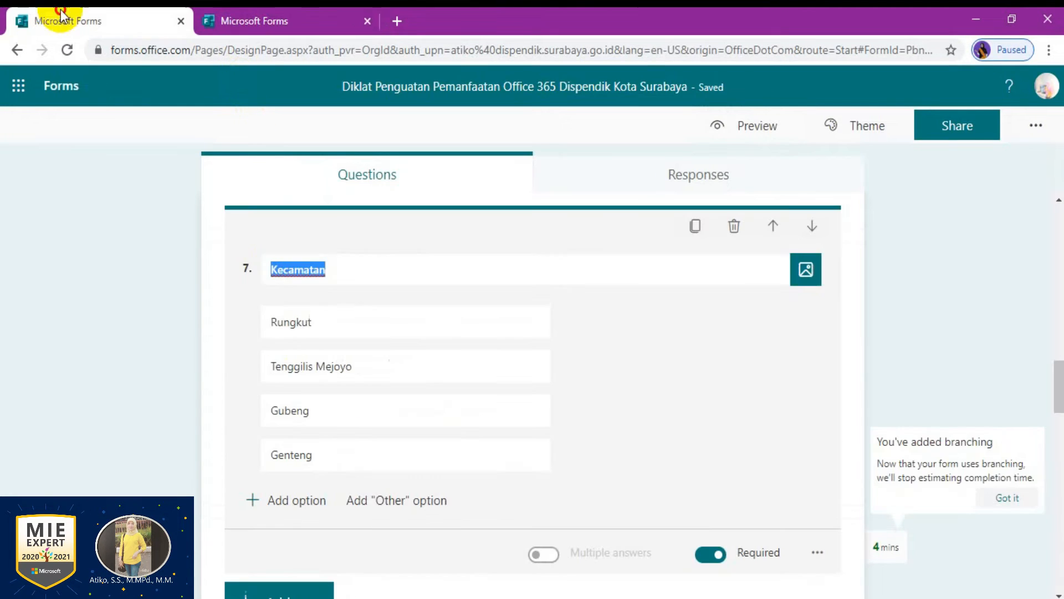
pyautogui.click(242, 10)
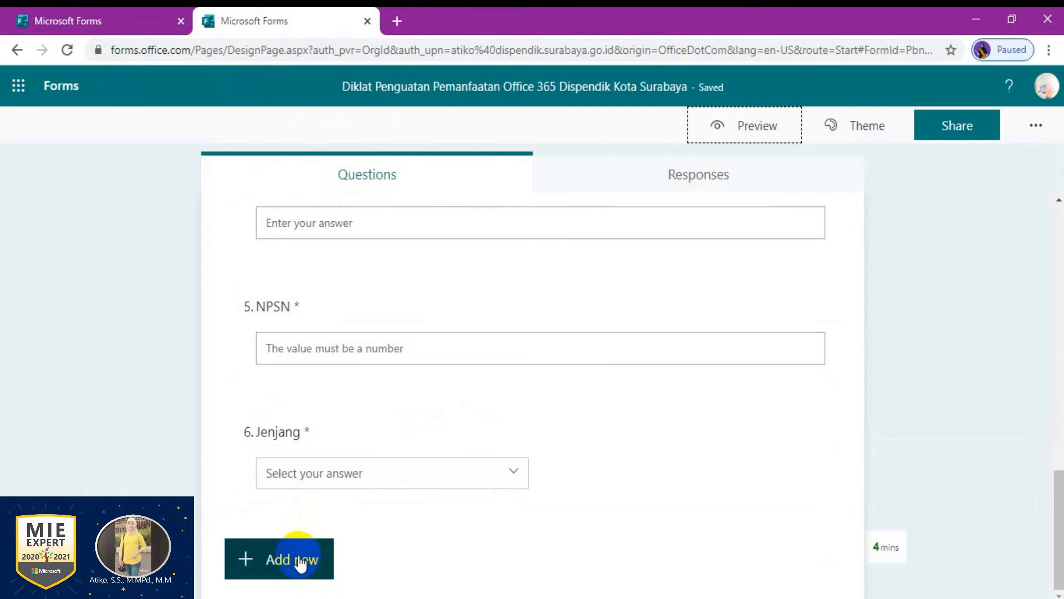
pyautogui.click(299, 561)
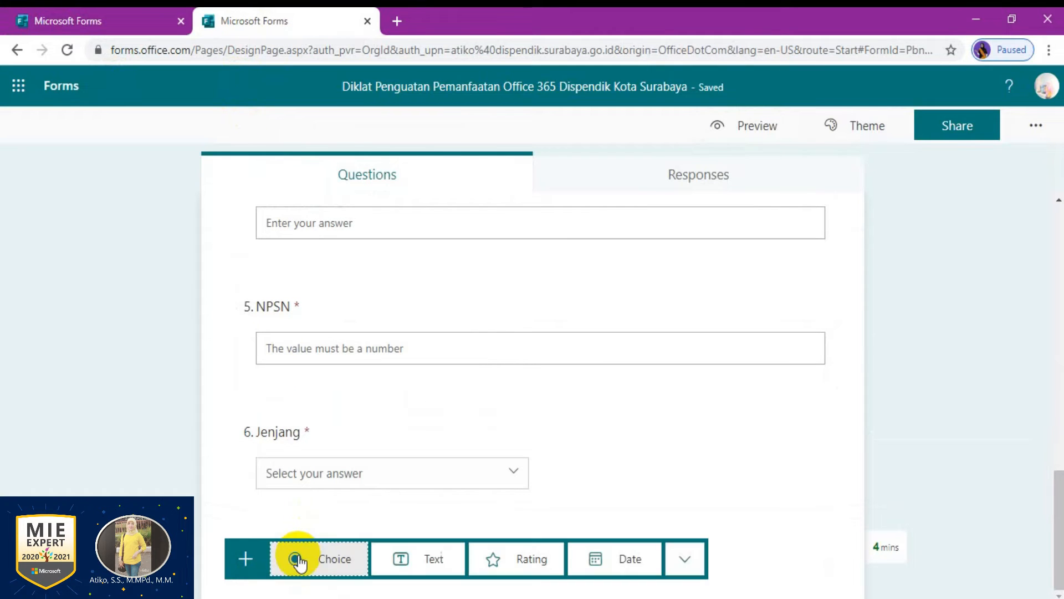
pyautogui.click(335, 561)
pyautogui.write('Kecamatan')
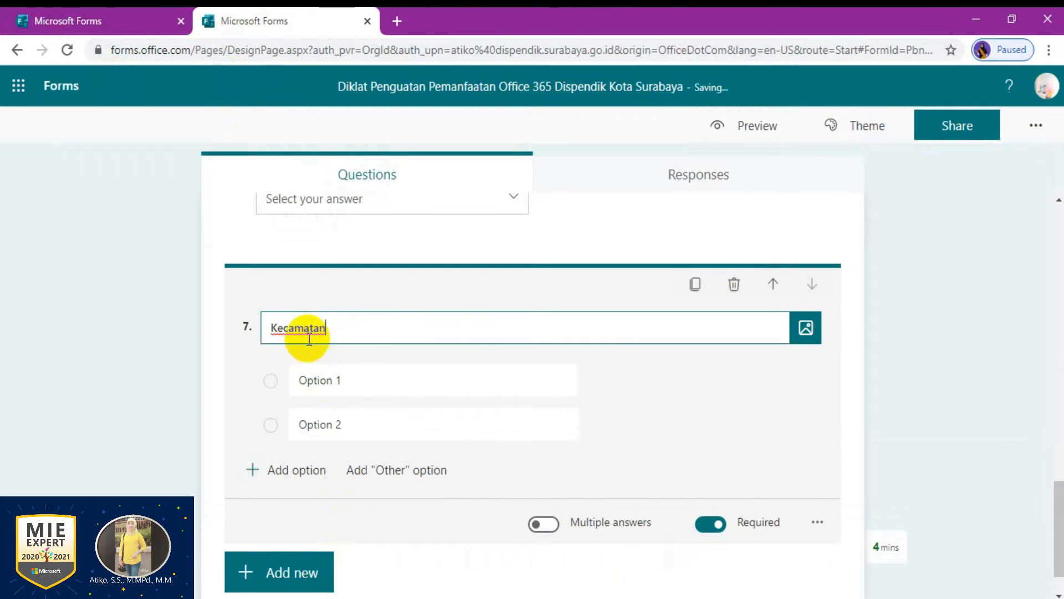
# Enter Rungkut, Tenggilis Mejoyo, Gubeng and Genteng as the Kecamatan answer options, following the existing form
pyautogui.click(83, 17)
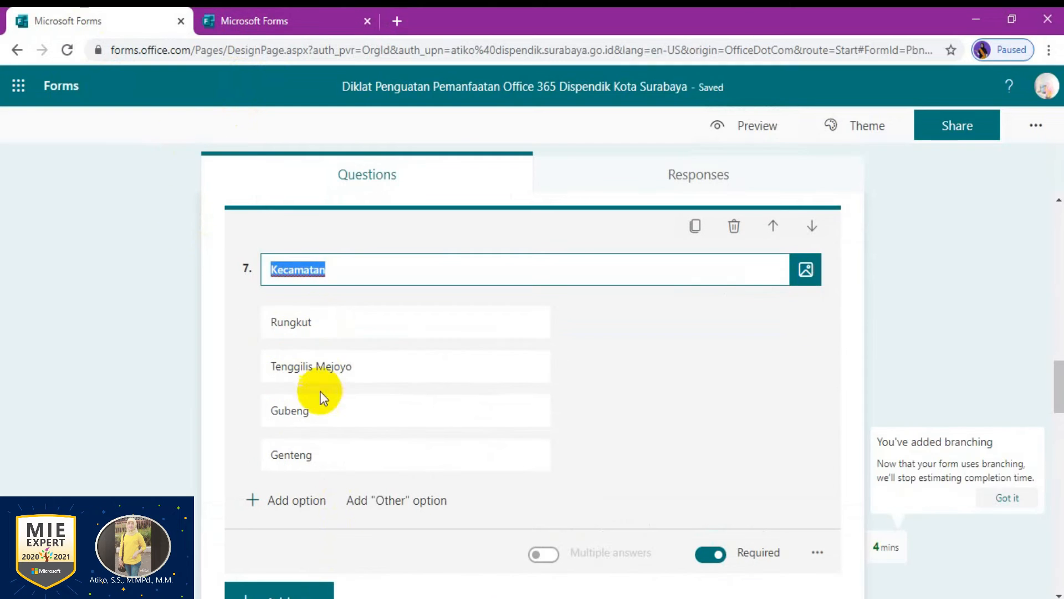
pyautogui.click(269, 20)
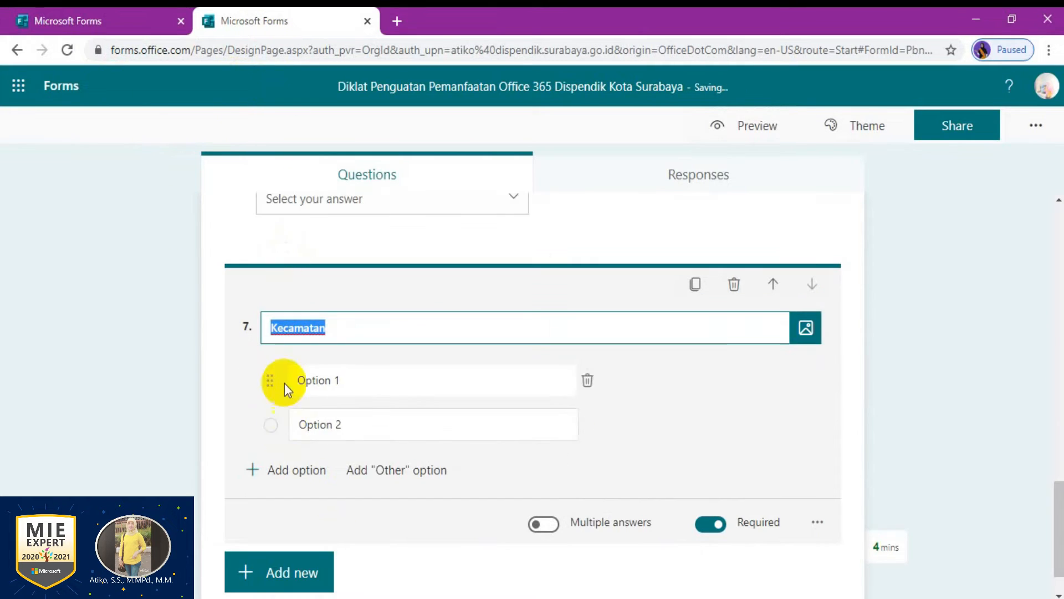
pyautogui.click(324, 385)
pyautogui.write('Rungkut')
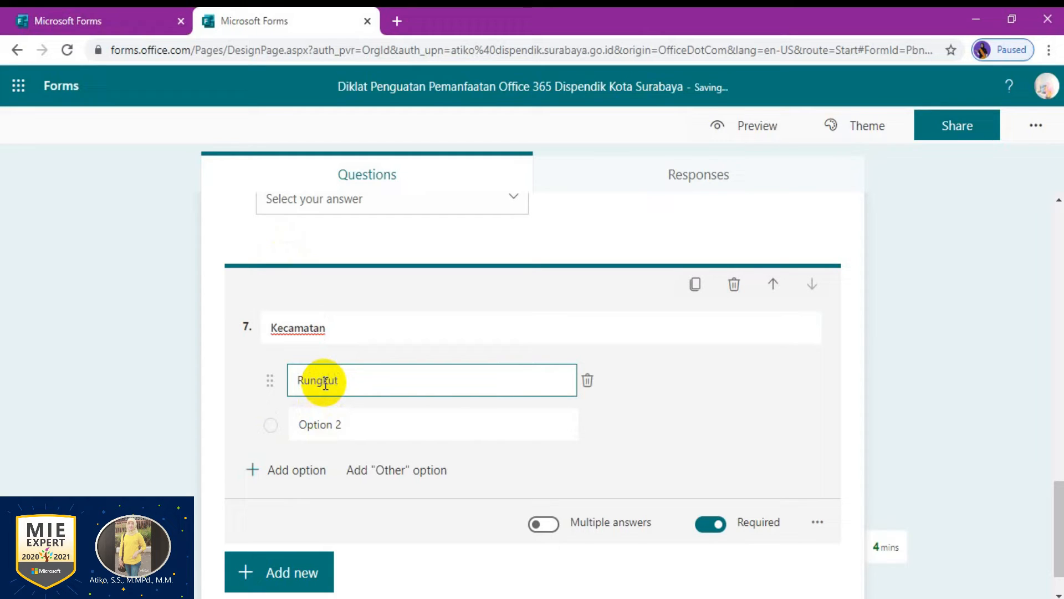
pyautogui.press('Tab')
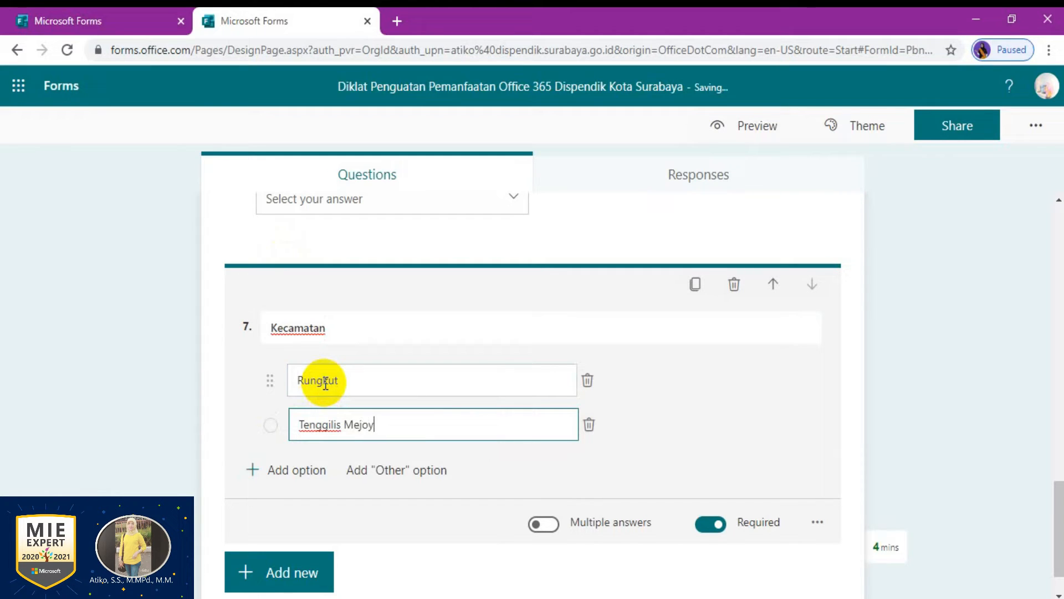
pyautogui.press('Return')
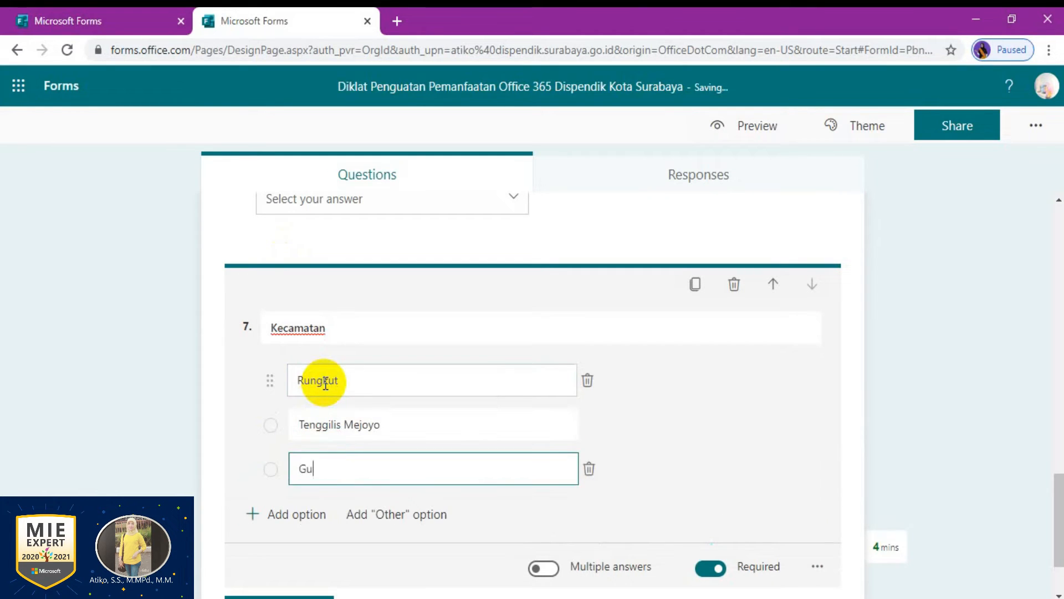
pyautogui.press('Return')
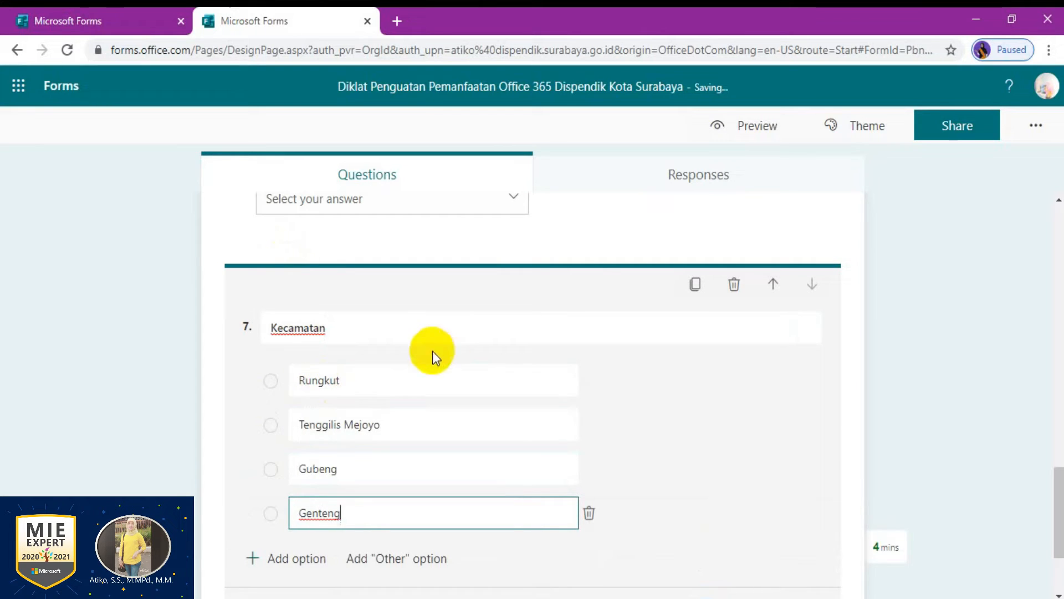
# Turn the Kecamatan question into a drop-down
pyautogui.scroll(-2, 704, 504)
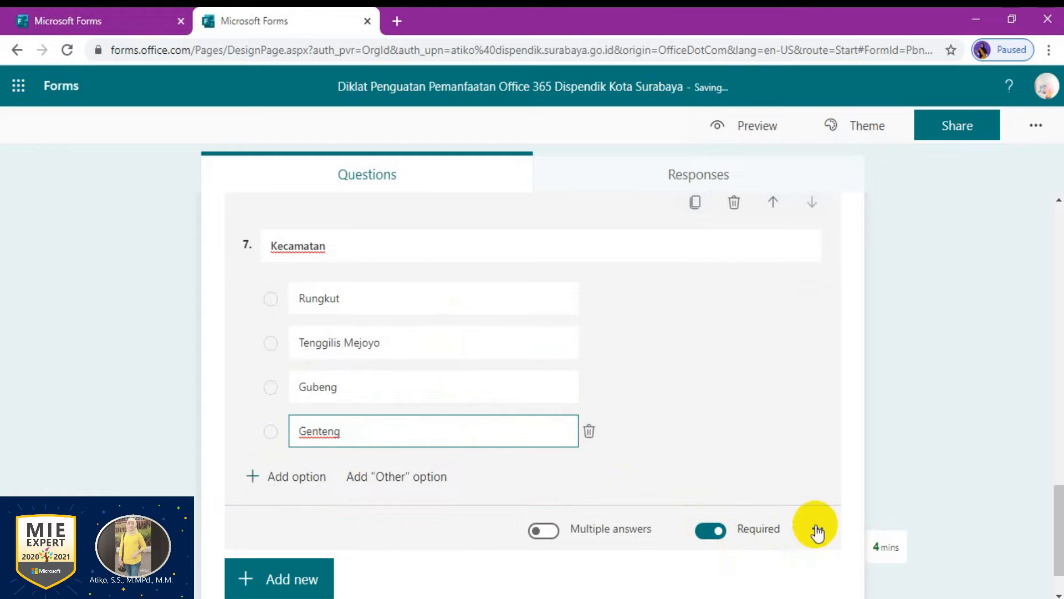
pyautogui.click(817, 532)
pyautogui.click(830, 515)
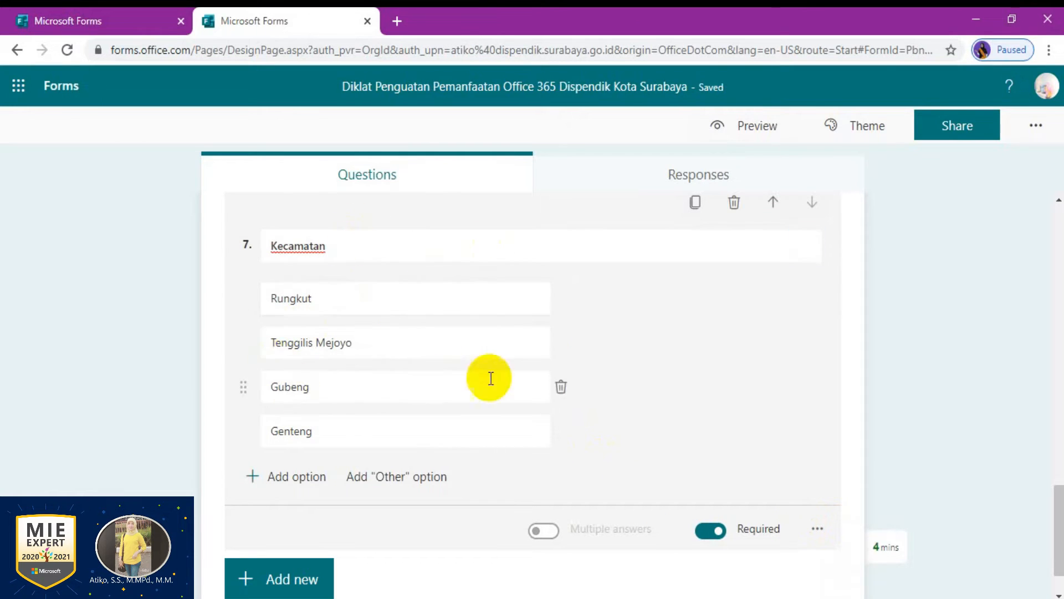
# Add a choice question titled "Apakah sudah menggunakan Office 365", copying the title from question 8 of the existing form
pyautogui.click(51, 12)
pyautogui.scroll(-5, 446, 410)
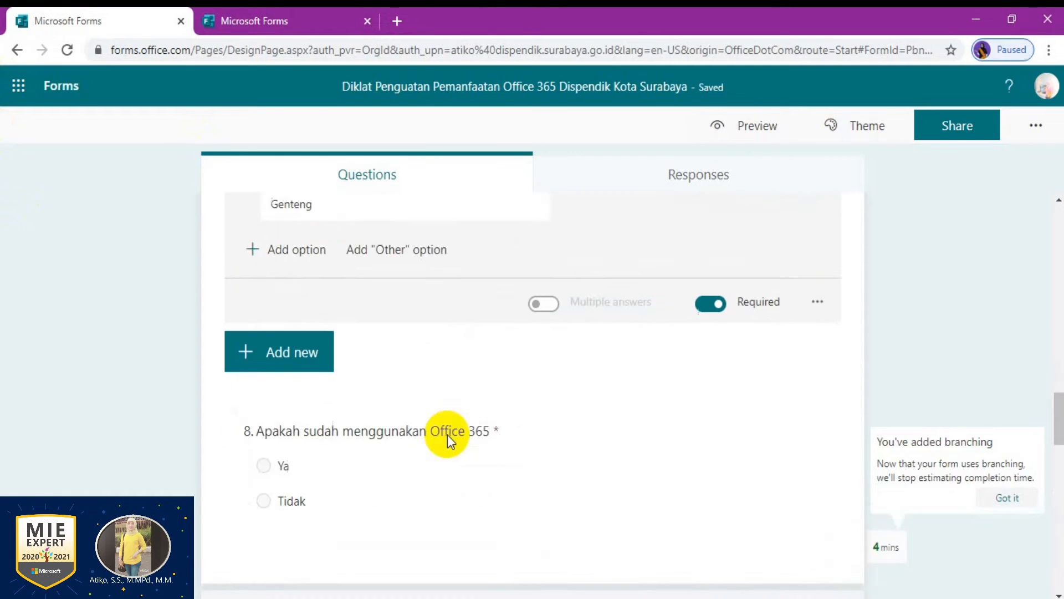
pyautogui.click(352, 367)
pyautogui.hotkey('ctrl', 'c')
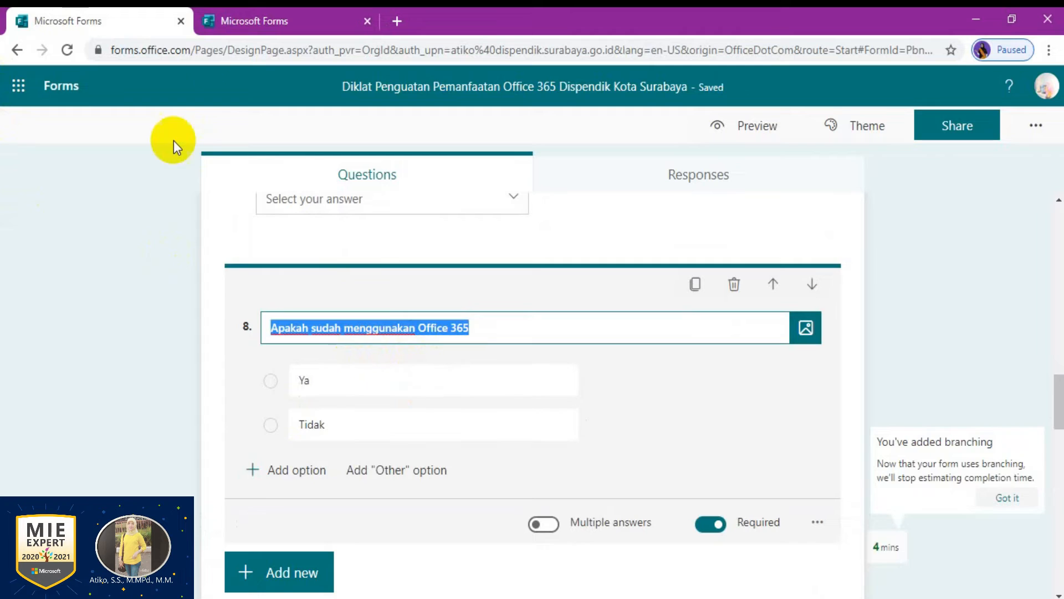
pyautogui.click(328, 15)
pyautogui.scroll(-1, 324, 509)
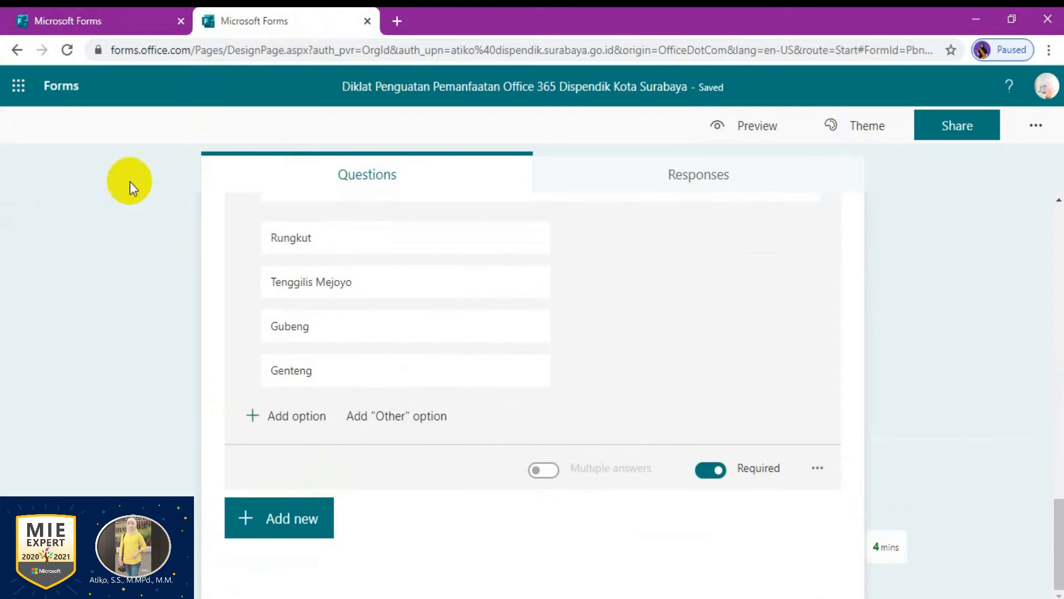
pyautogui.click(88, 26)
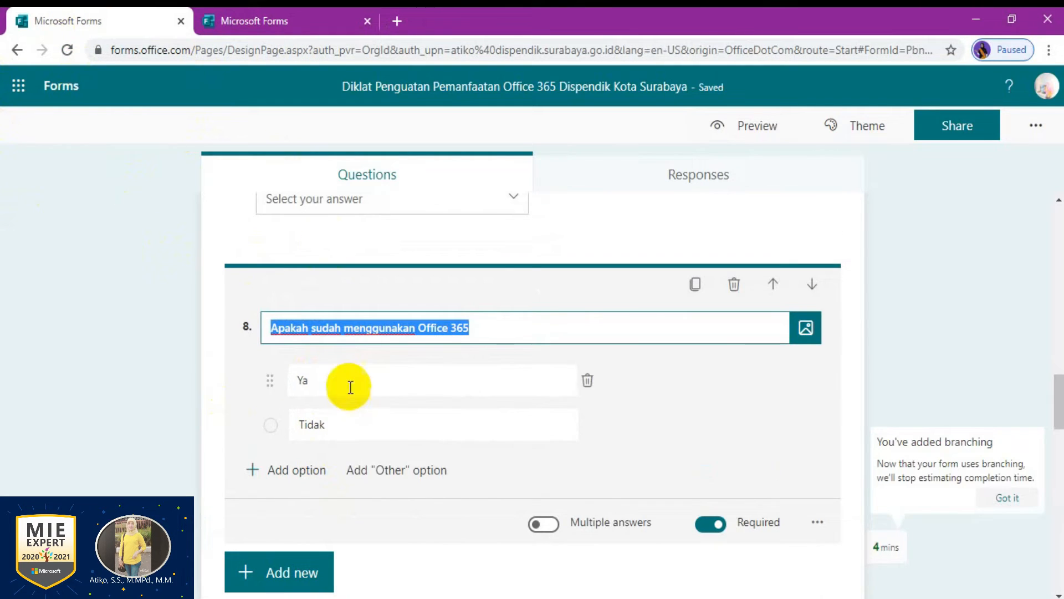
pyautogui.click(260, 17)
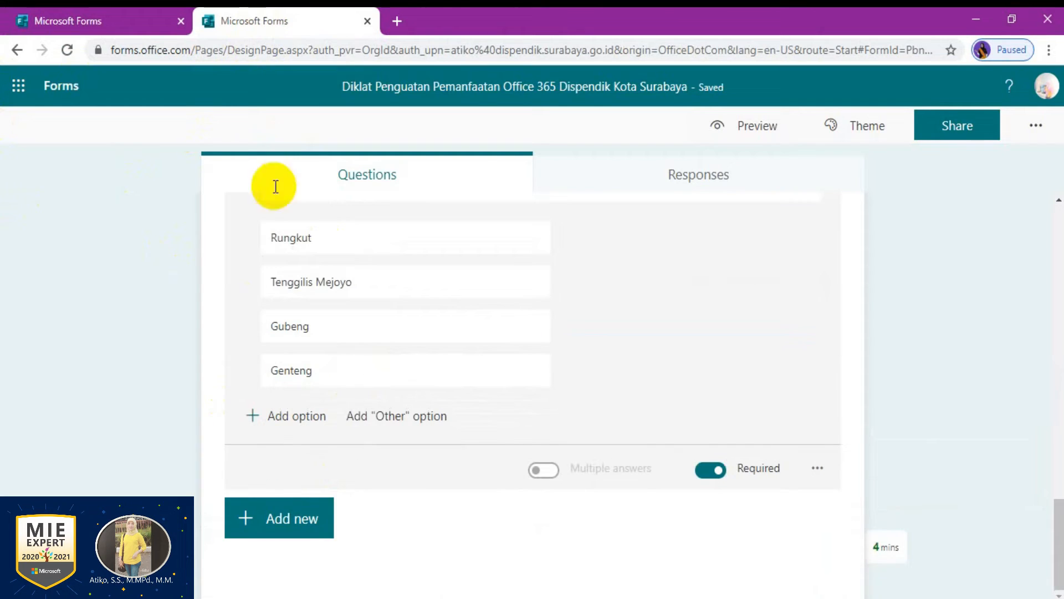
pyautogui.click(302, 519)
pyautogui.click(326, 515)
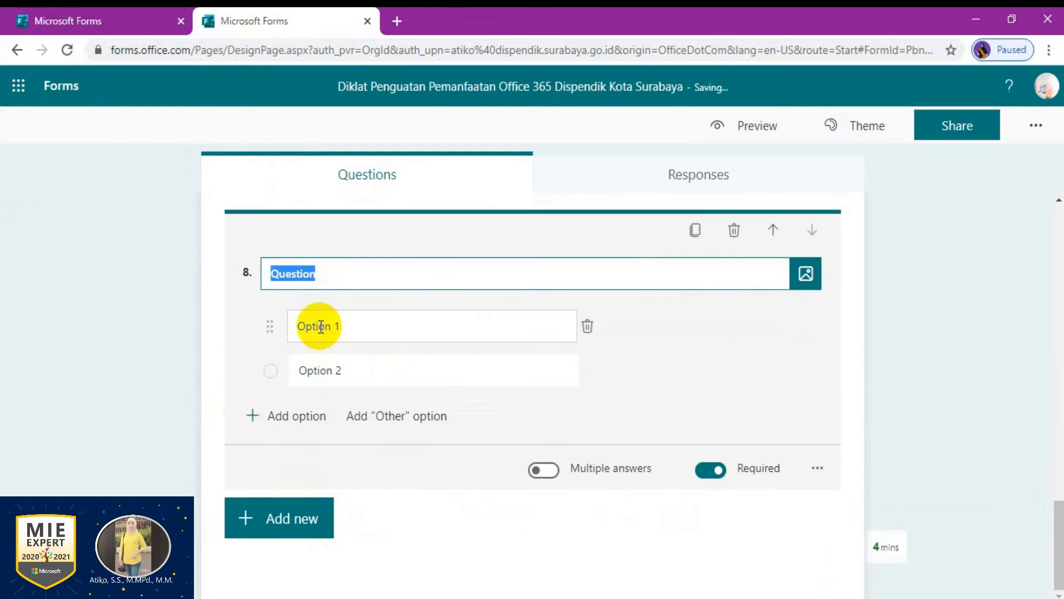
pyautogui.hotkey('ctrl', 'v')
# Name the two answer options of the Office 365 usage question Ya and Tidak
pyautogui.click(325, 328)
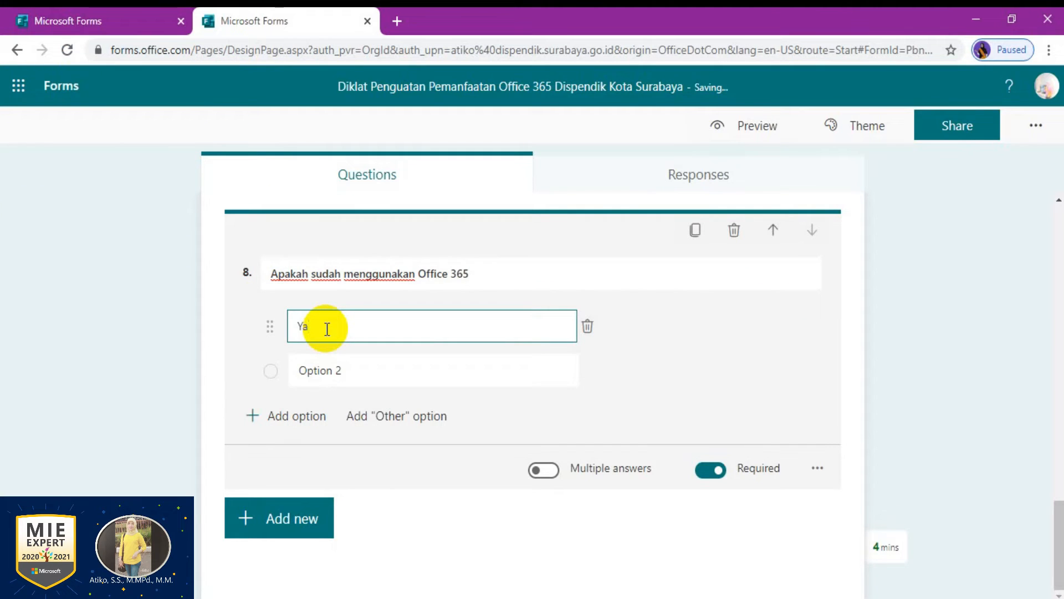
pyautogui.press('Tab')
pyautogui.write('T')
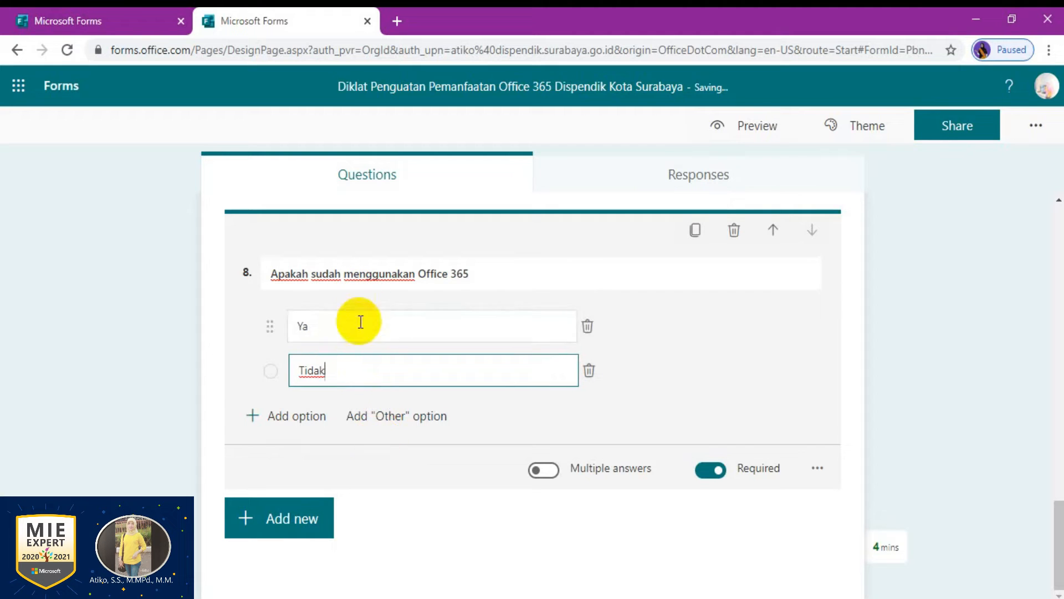
pyautogui.click(328, 328)
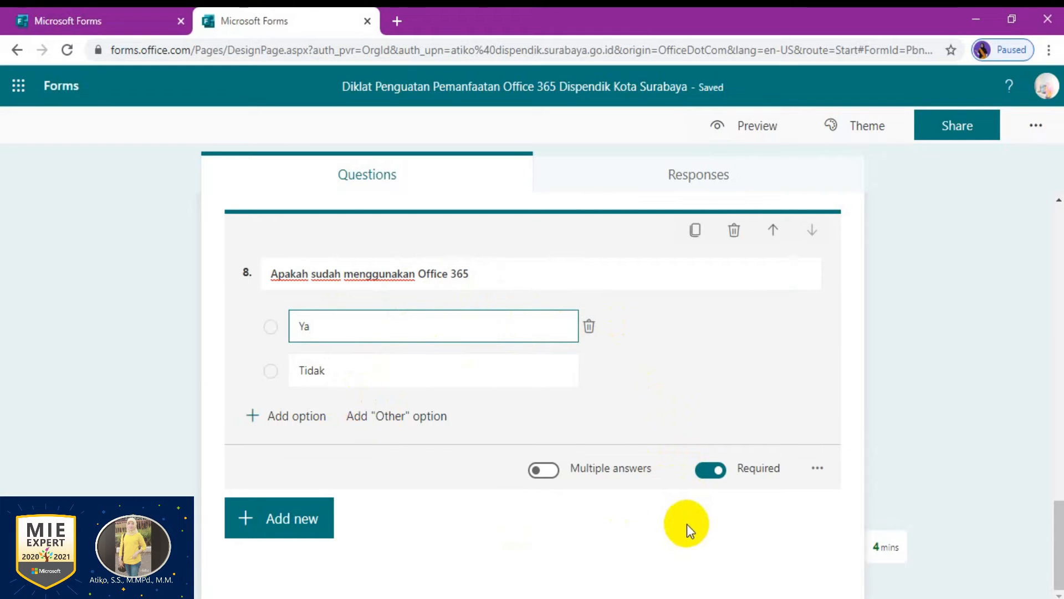
# Examine how question 8 of the existing form leads on to sections 2 to 4 and their questions
pyautogui.click(93, 19)
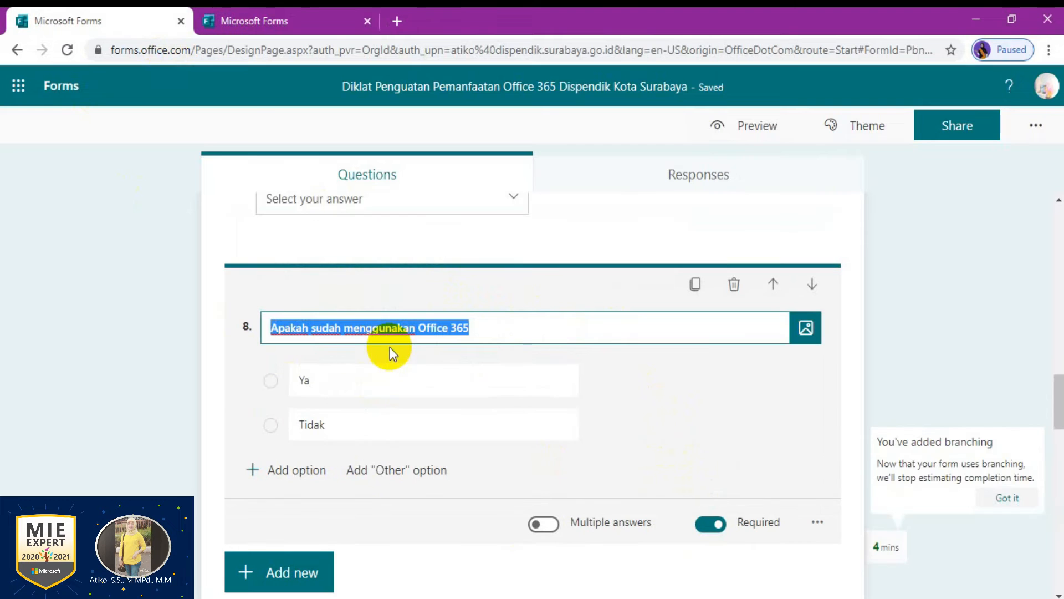
pyautogui.click(652, 418)
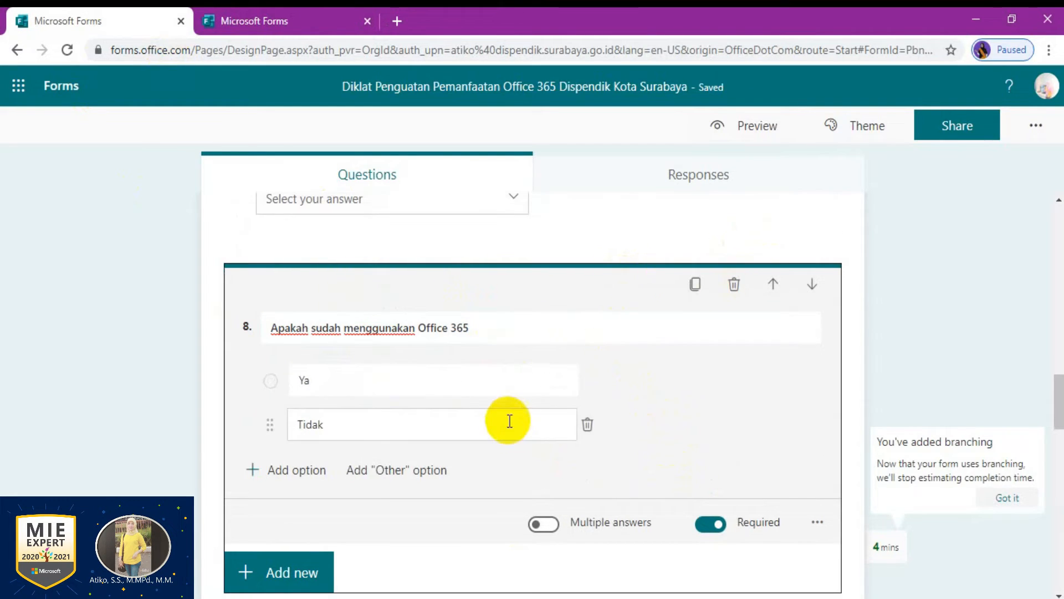
pyautogui.scroll(-4, 516, 424)
pyautogui.scroll(-4, 519, 427)
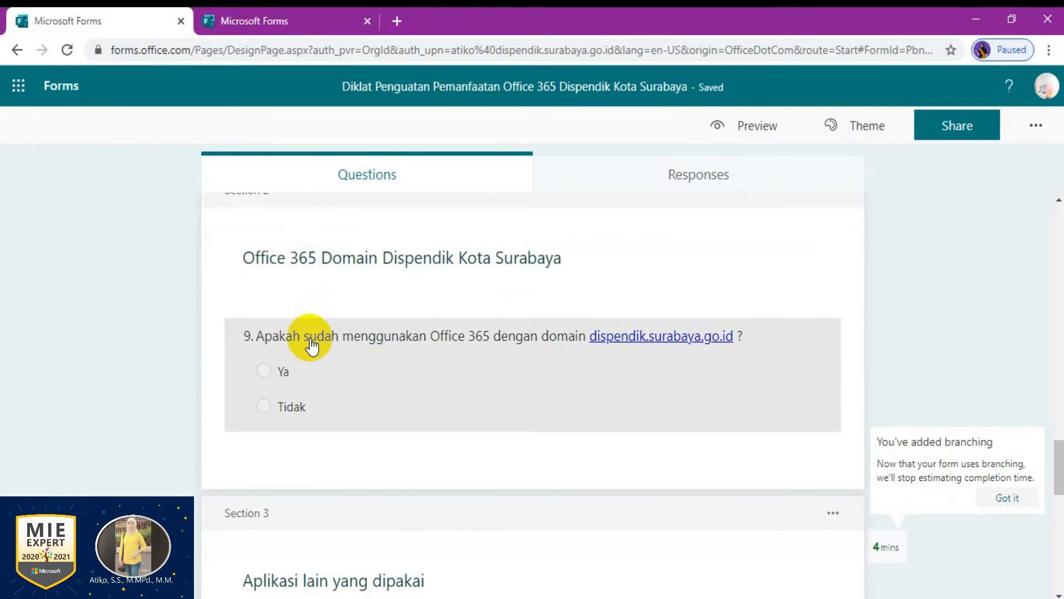
pyautogui.scroll(1, 254, 261)
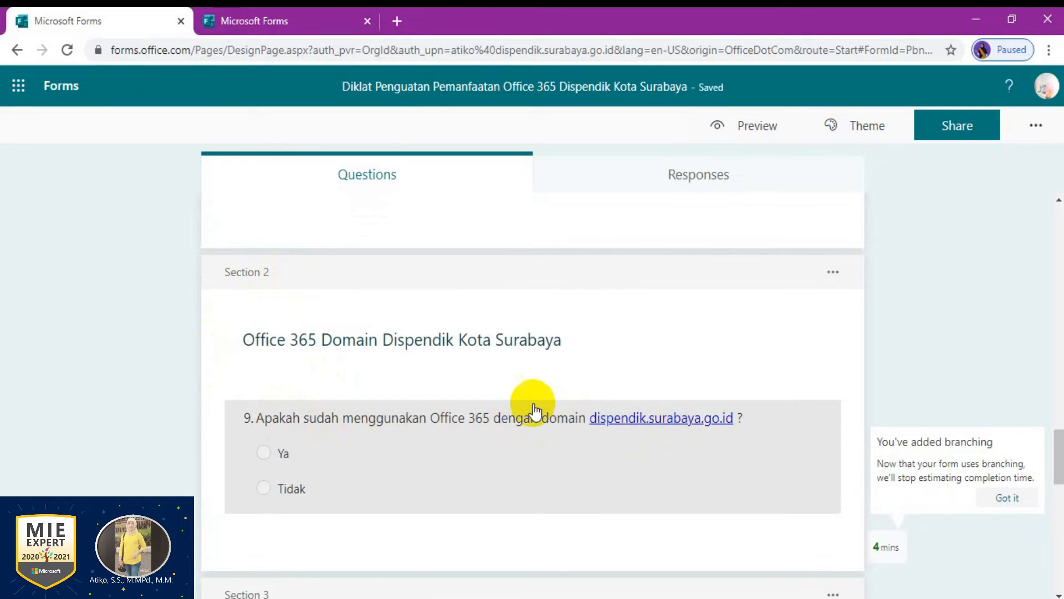
pyautogui.scroll(-2, 531, 411)
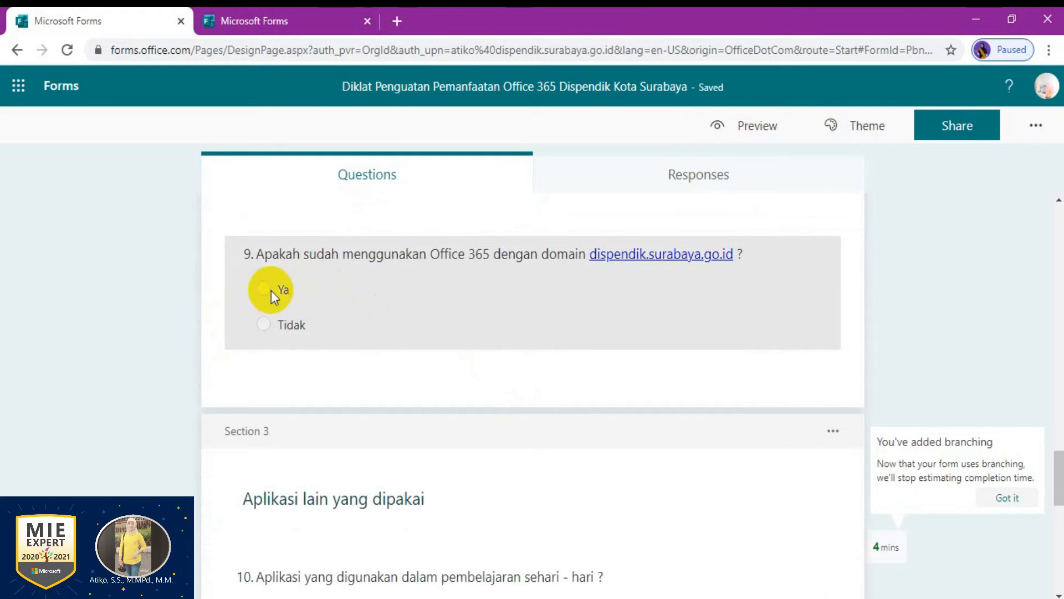
pyautogui.scroll(-6, 375, 306)
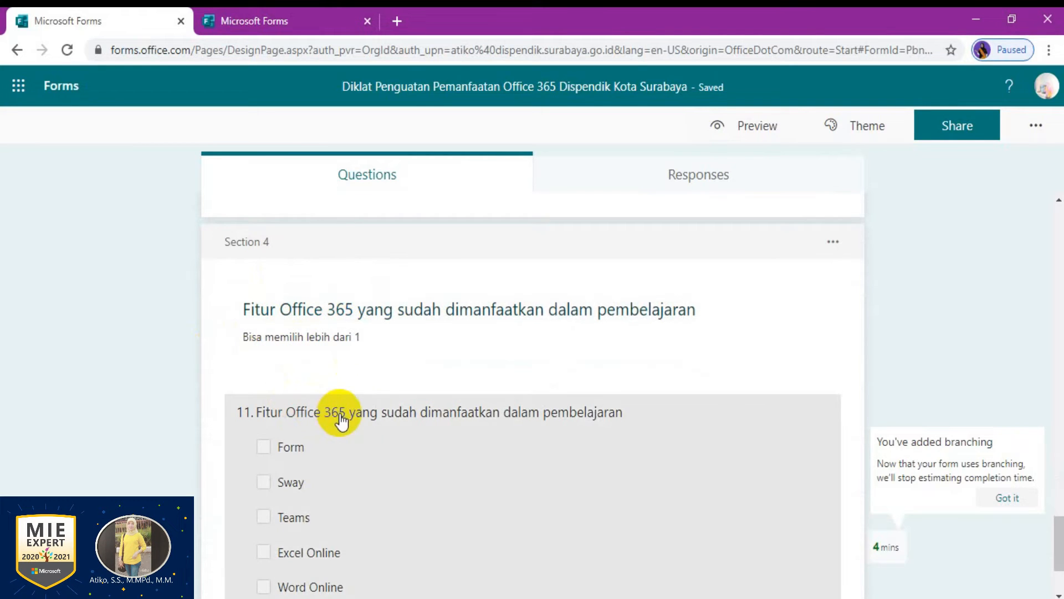
pyautogui.scroll(-3, 349, 422)
pyautogui.scroll(20, 363, 422)
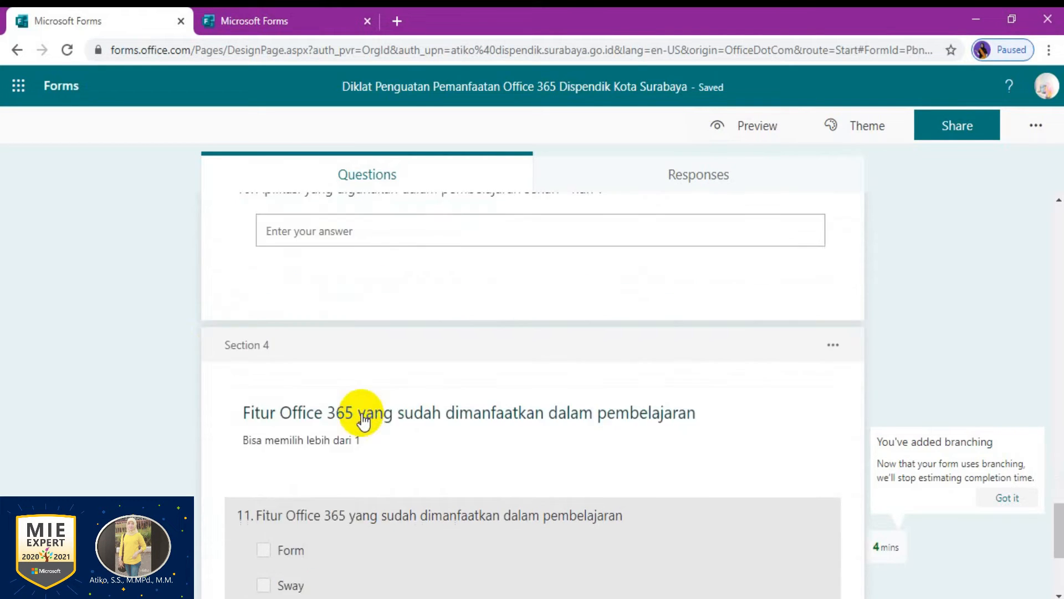
pyautogui.scroll(3, 363, 422)
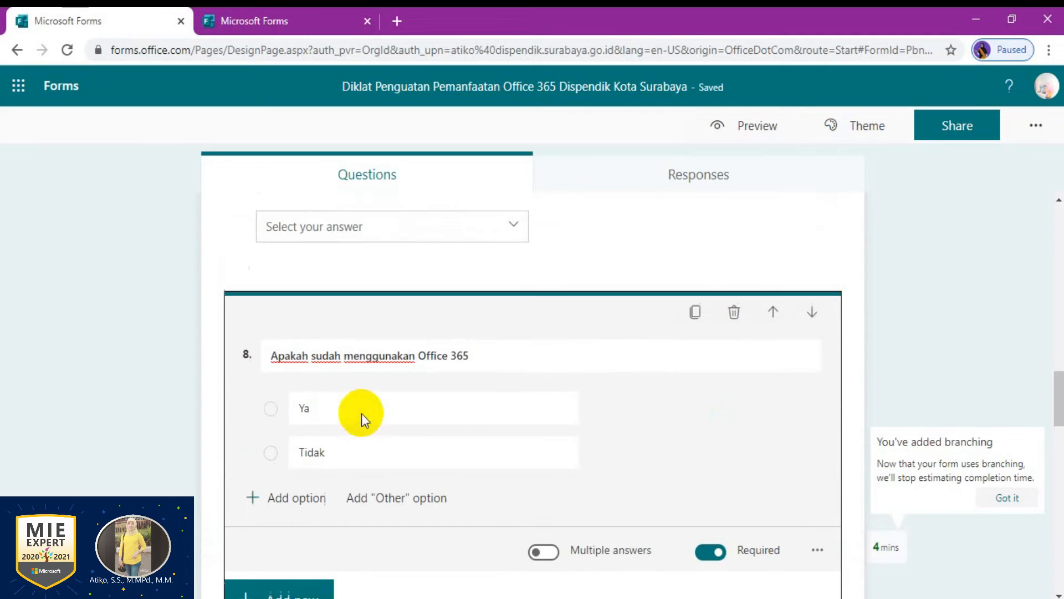
pyautogui.scroll(-8, 342, 453)
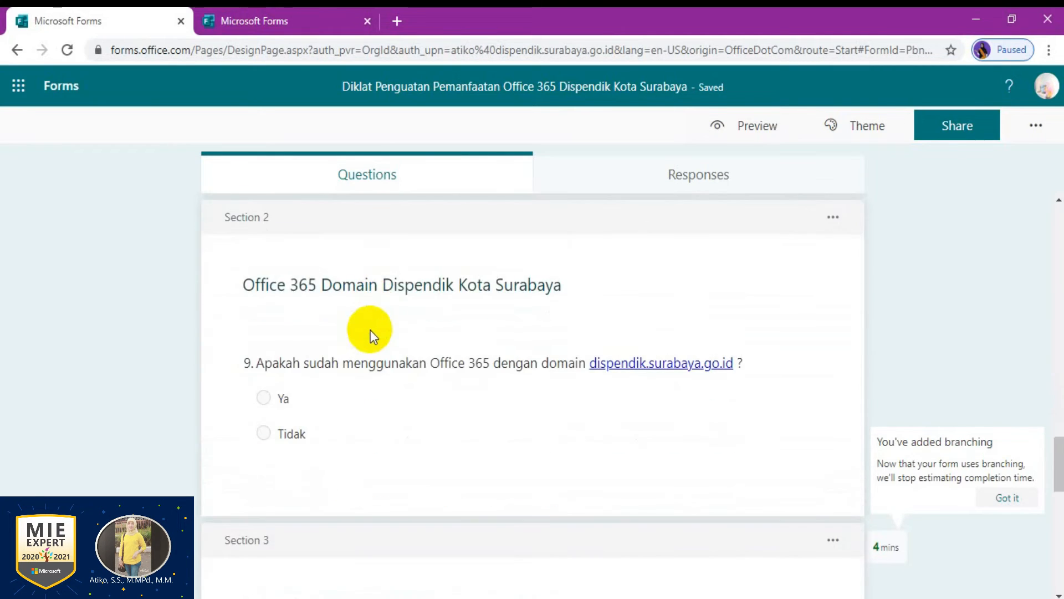
# Review the titles and questions of sections 2 to 4 in the existing form against question 8's Ya and Tidak answers
pyautogui.scroll(-2, 371, 330)
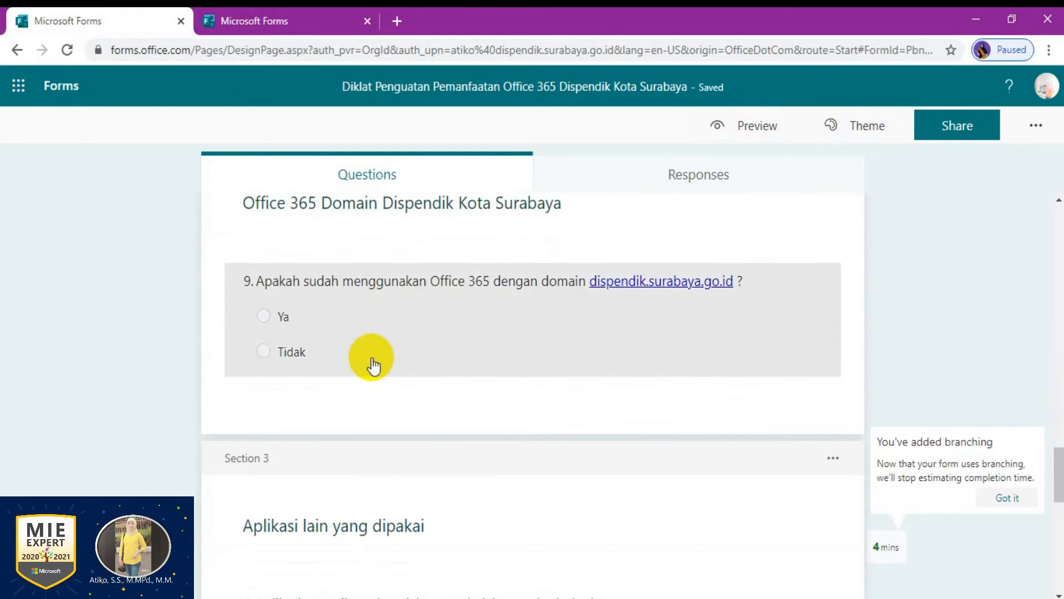
pyautogui.scroll(-5, 372, 359)
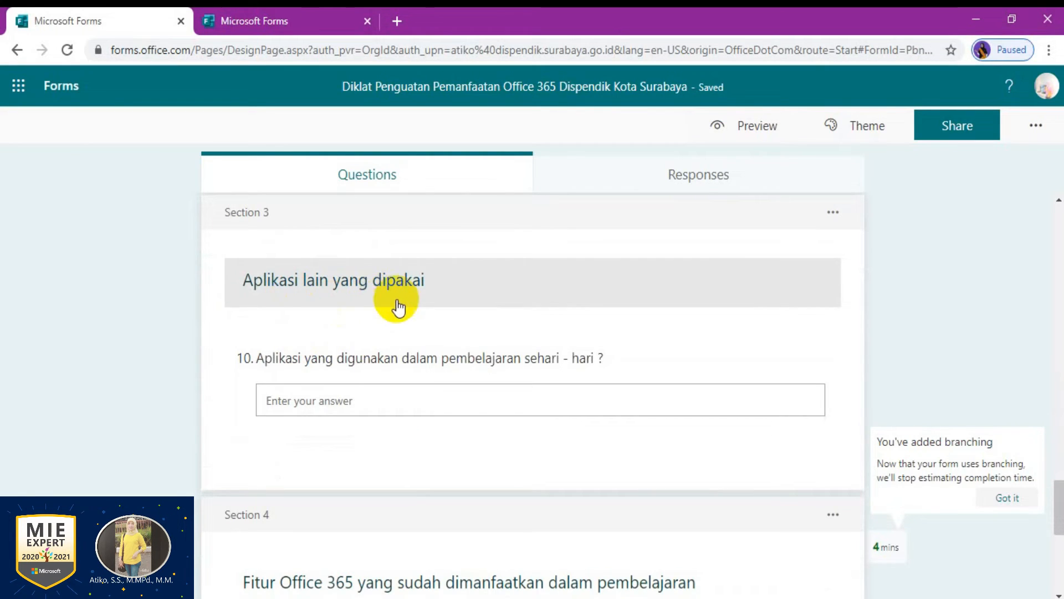
pyautogui.scroll(8, 396, 359)
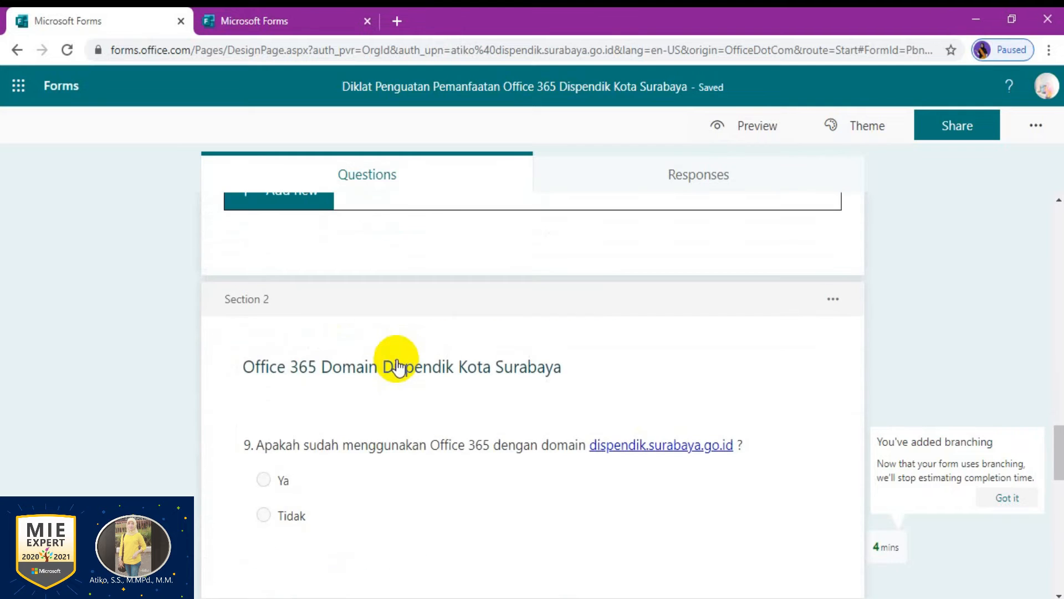
pyautogui.scroll(-5, 396, 369)
pyautogui.scroll(-11, 396, 373)
pyautogui.scroll(11, 395, 373)
pyautogui.scroll(10, 393, 371)
pyautogui.scroll(-3, 393, 365)
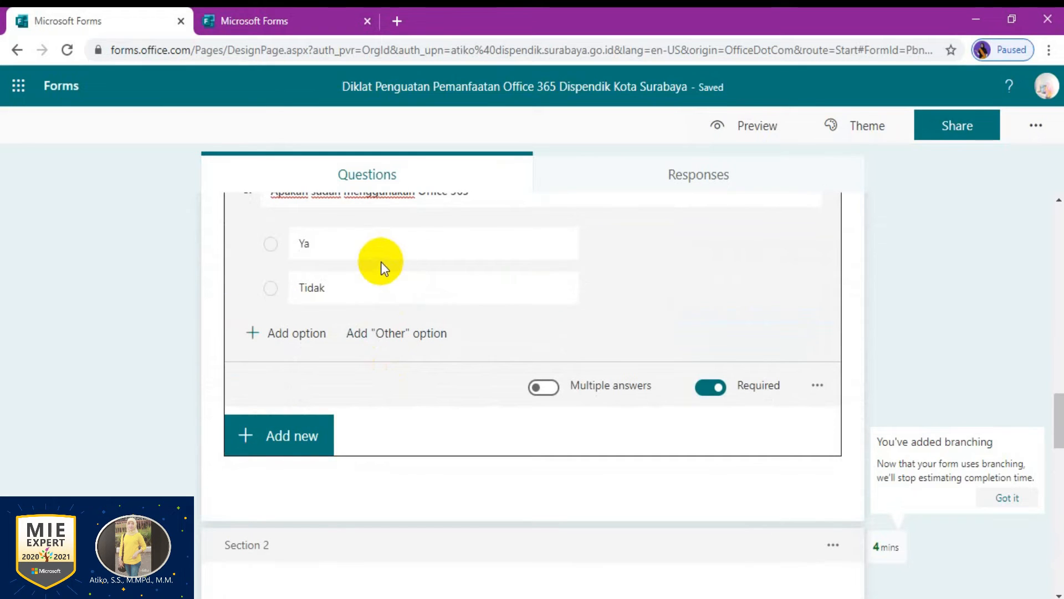
# Add a section titled "Office 365 Domain Dispendik Kota Surabaya" after question 8, copying the title from section 2 of the existing form
pyautogui.scroll(-4, 387, 352)
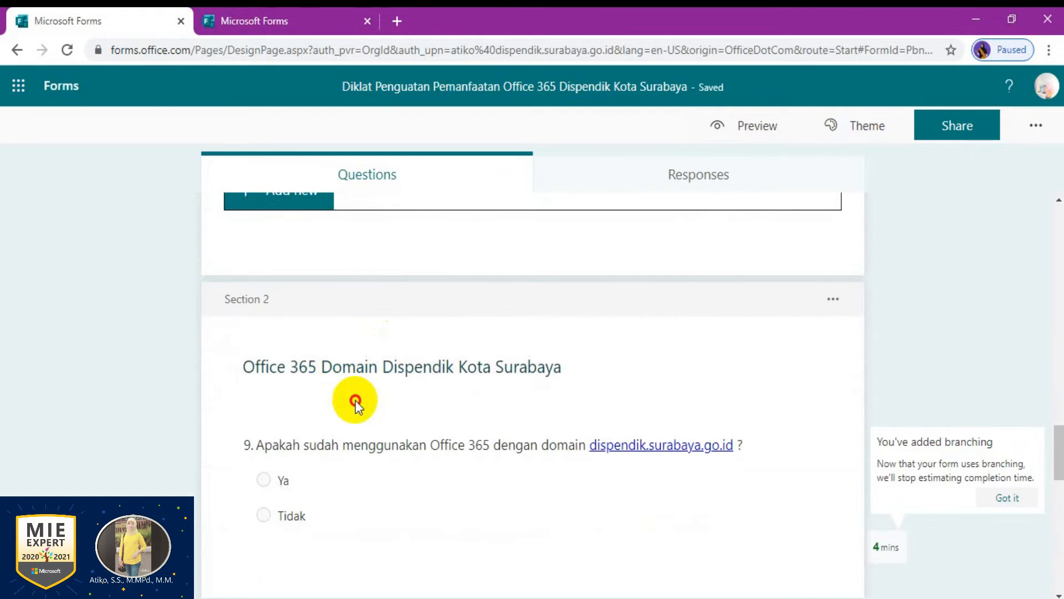
pyautogui.click(348, 371)
pyautogui.hotkey('ctrl', 'c')
pyautogui.scroll(-3, 340, 448)
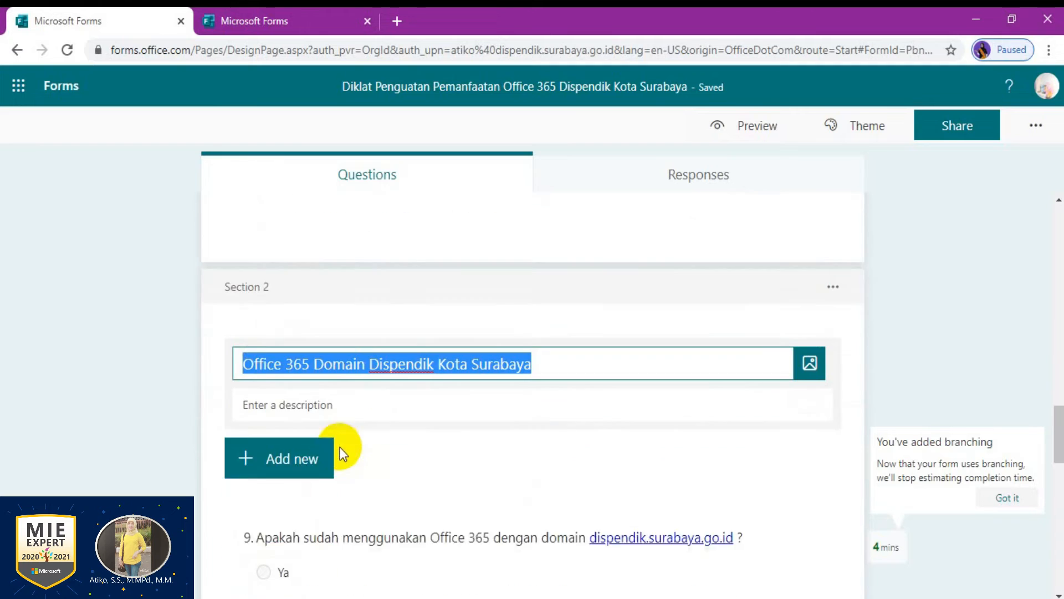
pyautogui.click(308, 25)
pyautogui.click(305, 509)
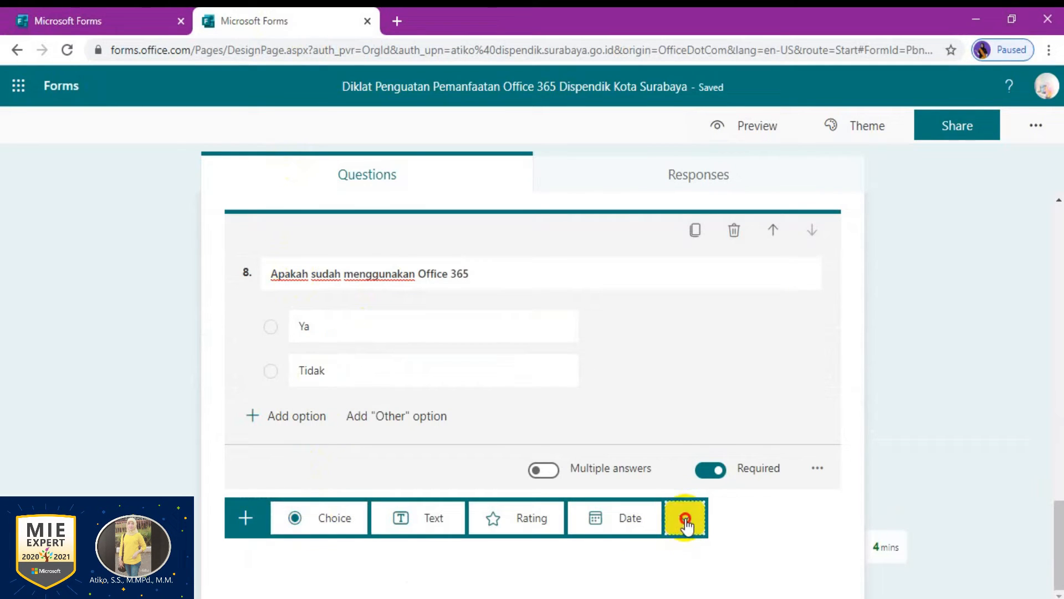
pyautogui.click(686, 520)
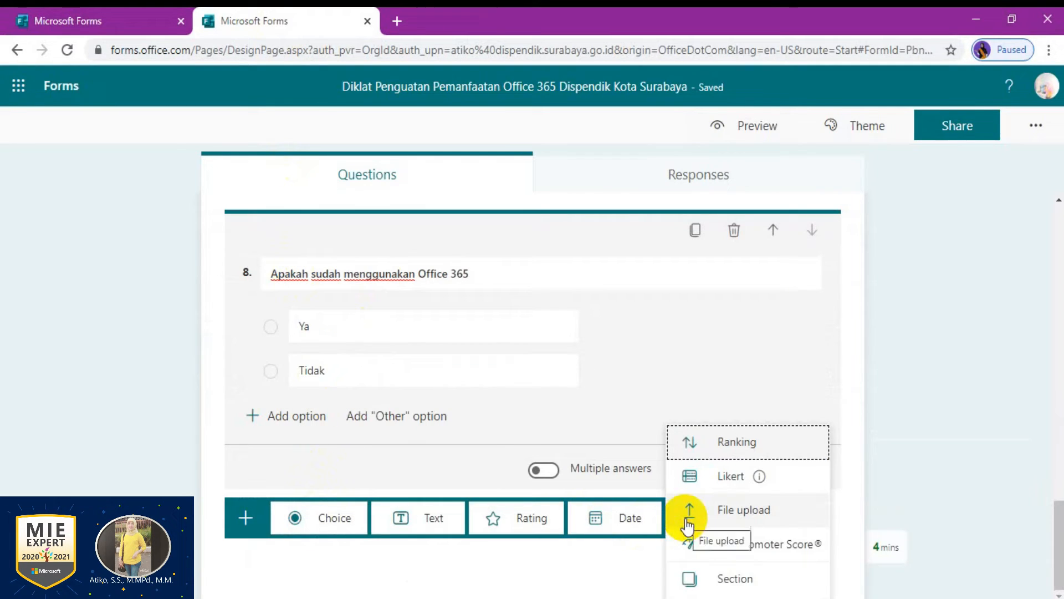
pyautogui.click(735, 578)
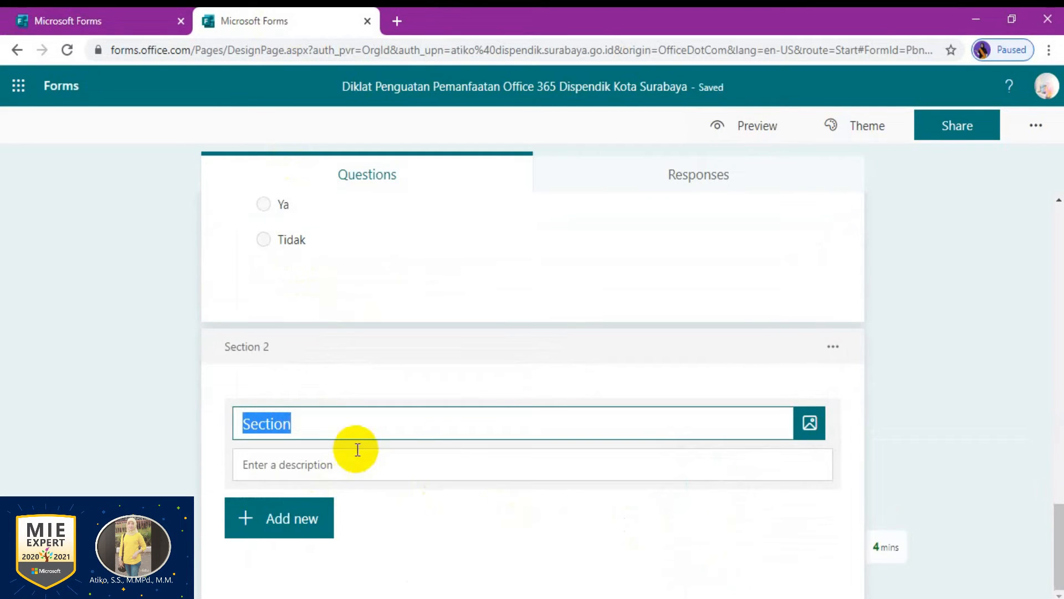
pyautogui.hotkey('ctrl', 'v')
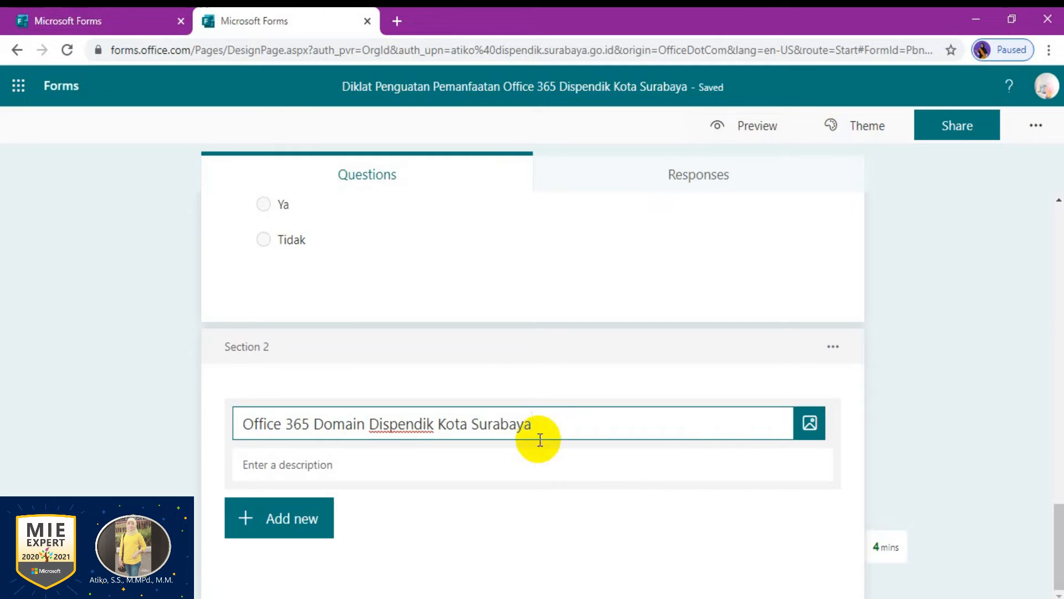
# Add to section 2 the existing form's choice question "Apakah sudah menggunakan Office 365 dengan domain dispendik.surabaya.go.id ?" with the options Ya and Tidak
pyautogui.click(82, 8)
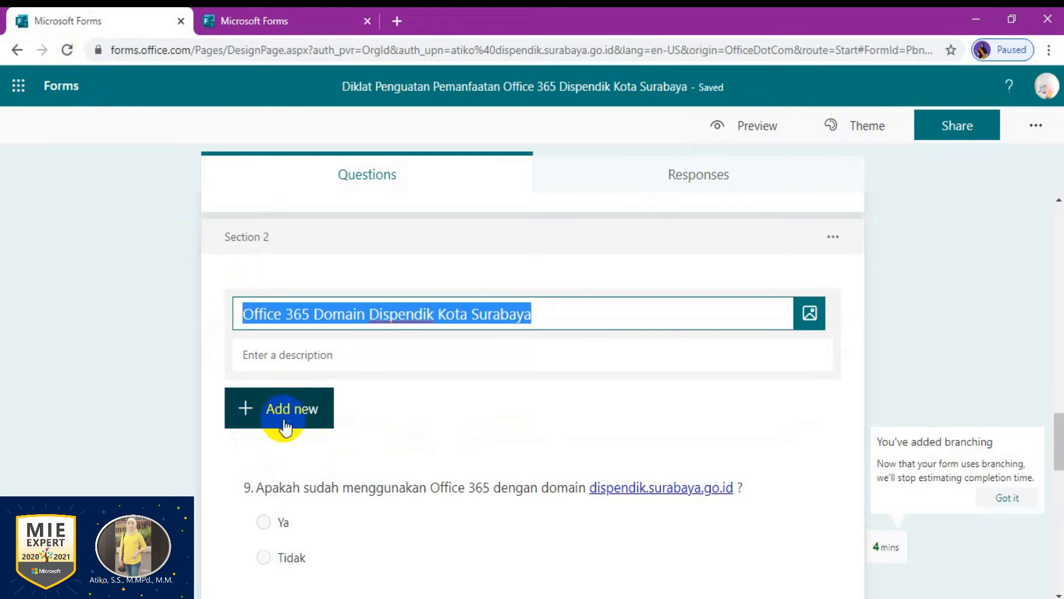
pyautogui.click(344, 487)
pyautogui.hotkey('ctrl', 'c')
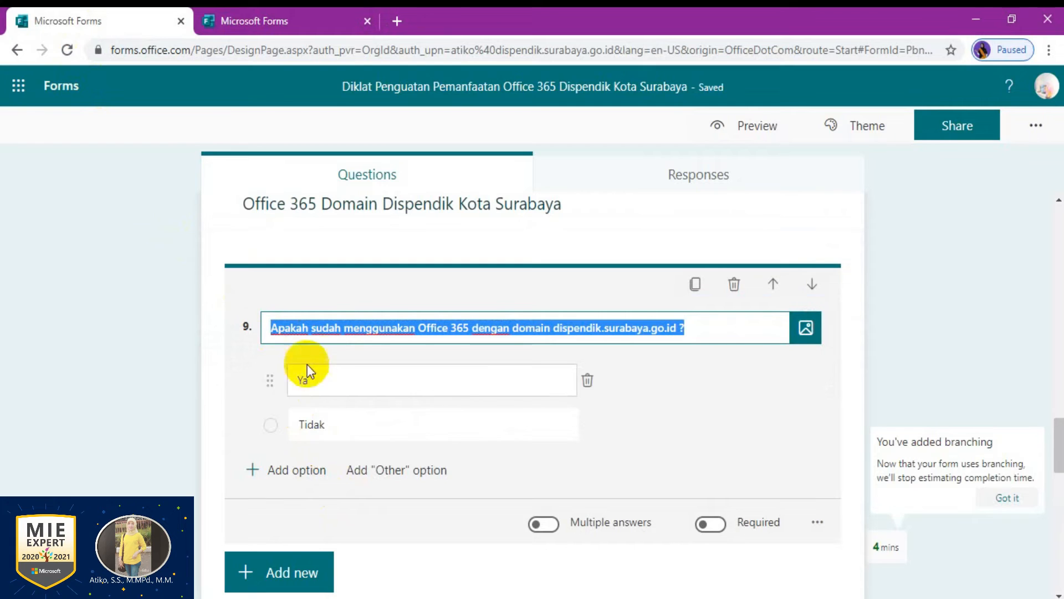
pyautogui.click(257, 19)
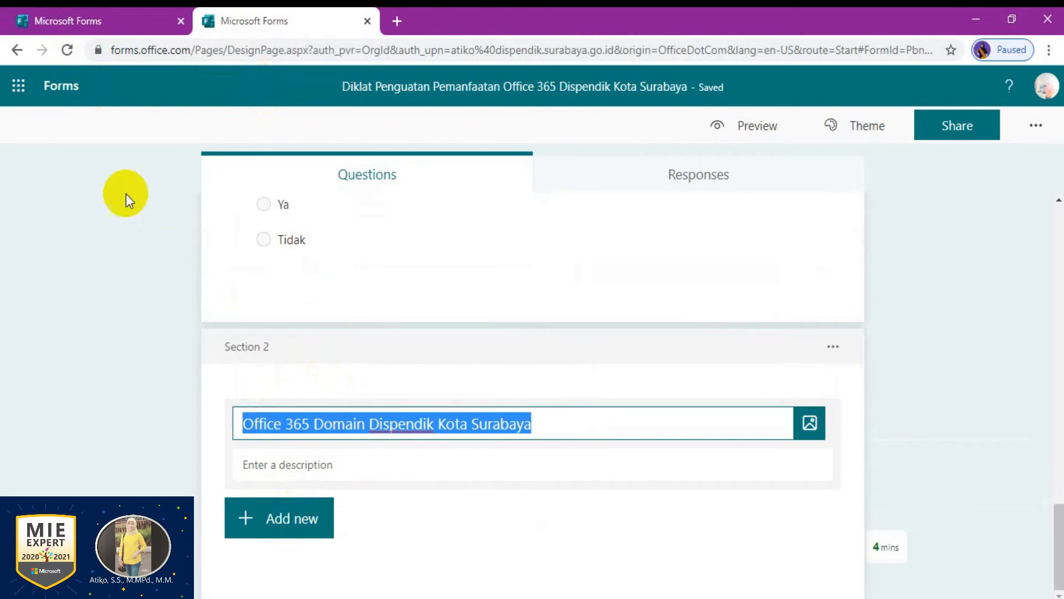
pyautogui.hotkey('ctrl', 'shift', 'Tab')
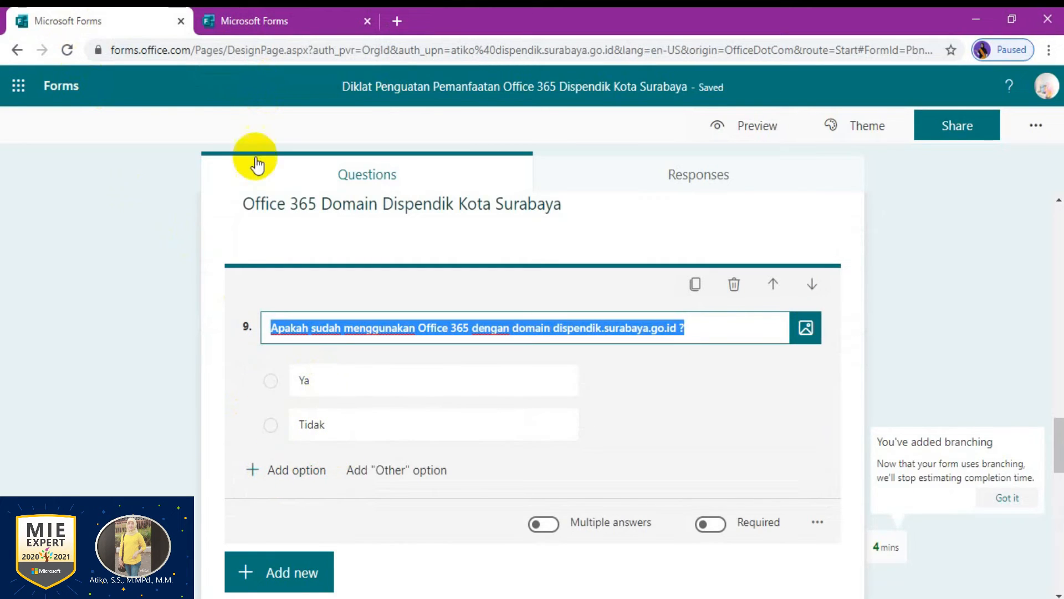
pyautogui.click(256, 19)
pyautogui.click(287, 518)
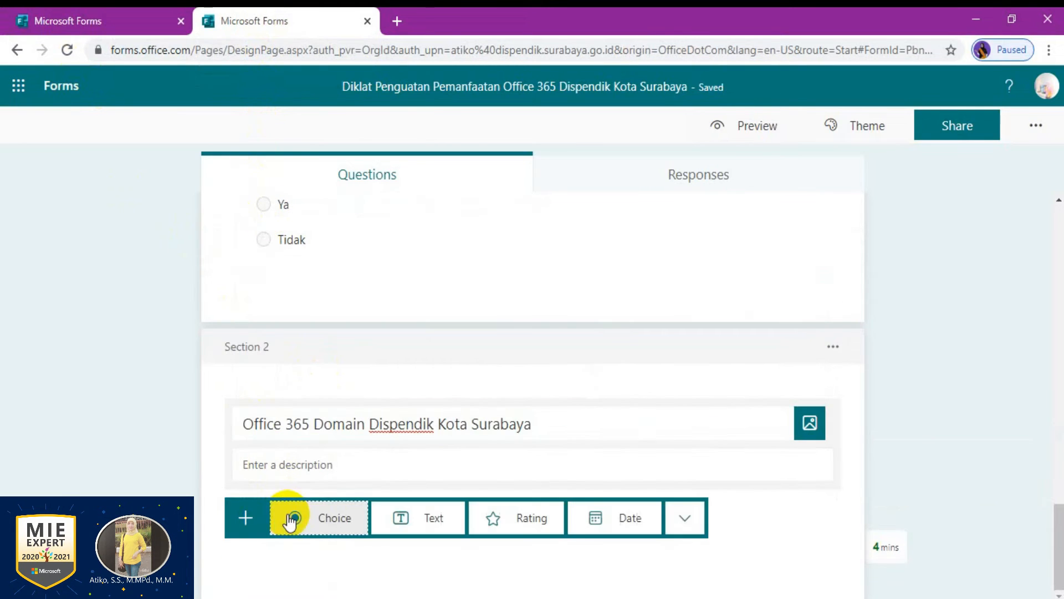
pyautogui.click(321, 524)
pyautogui.hotkey('ctrl', 'v')
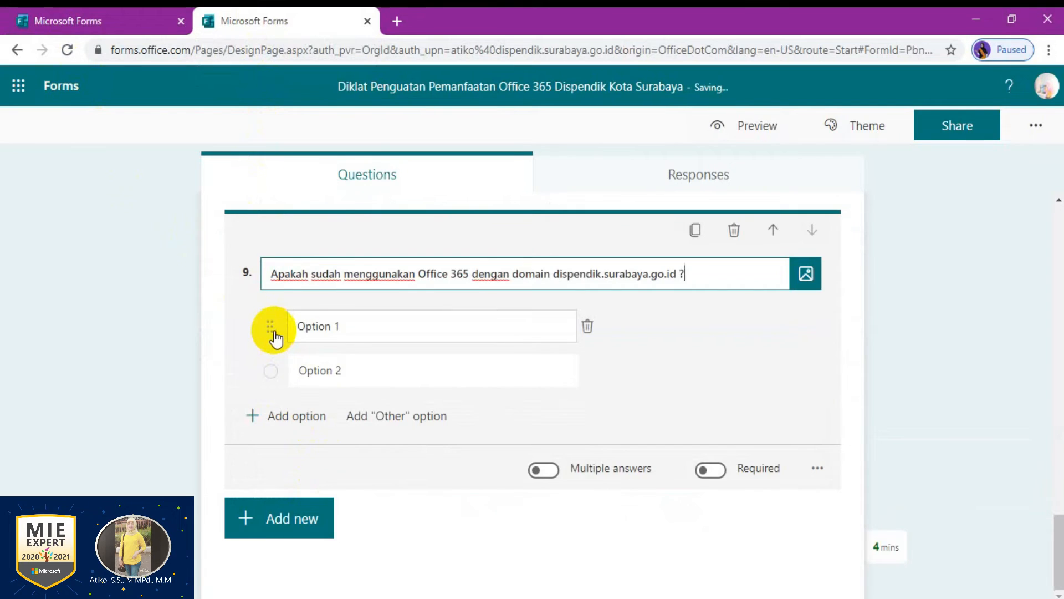
pyautogui.click(333, 337)
pyautogui.press('Tab')
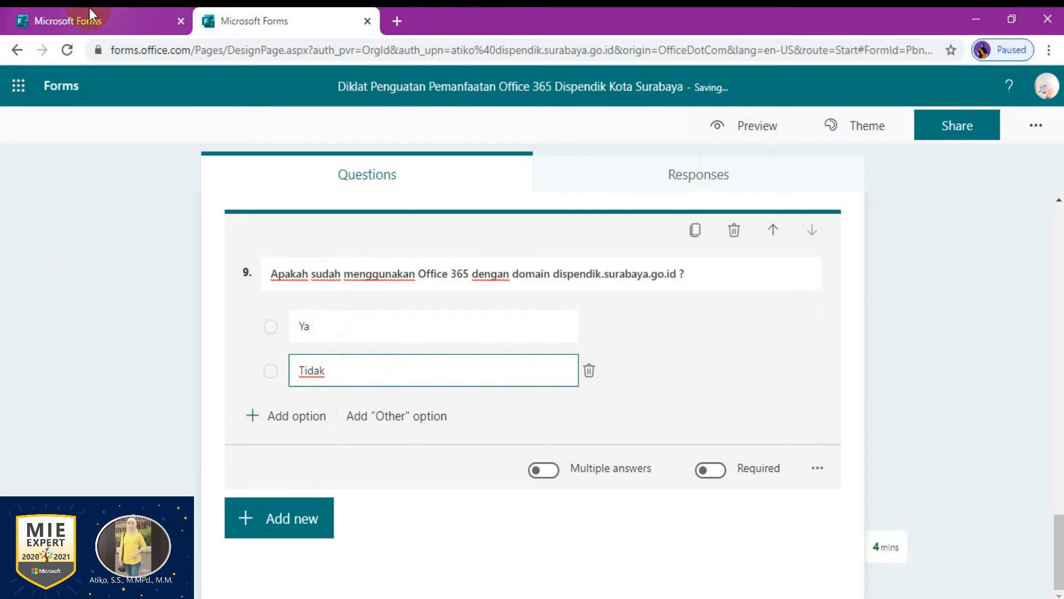
# Add a section titled "Aplikasi lain yang dipakai" after question 9, copying the title from section 3 of the existing form
pyautogui.click(59, 20)
pyautogui.scroll(-3, 381, 403)
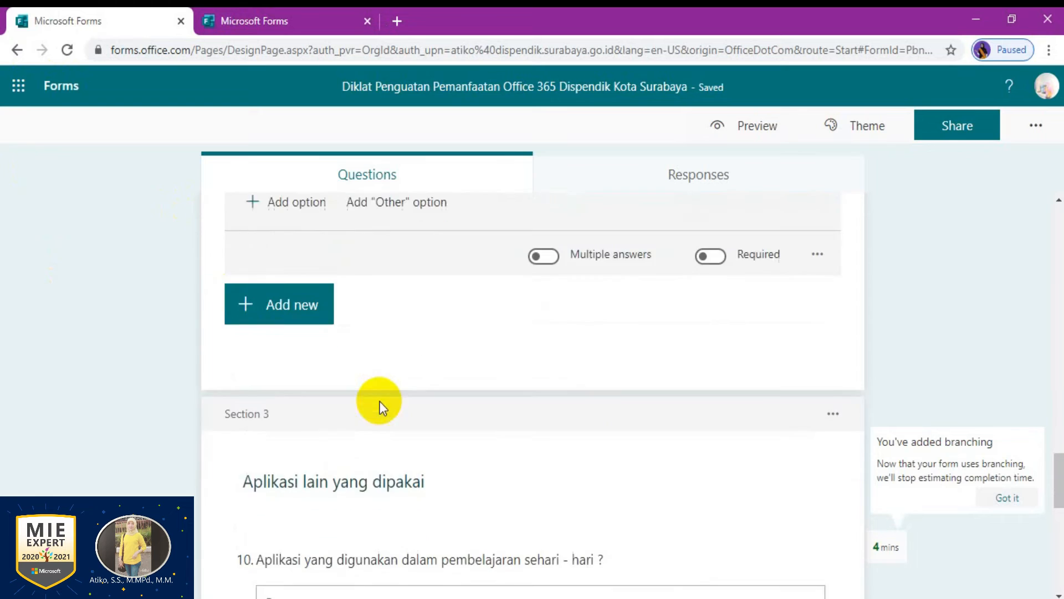
pyautogui.click(351, 360)
pyautogui.hotkey('ctrl', 'c')
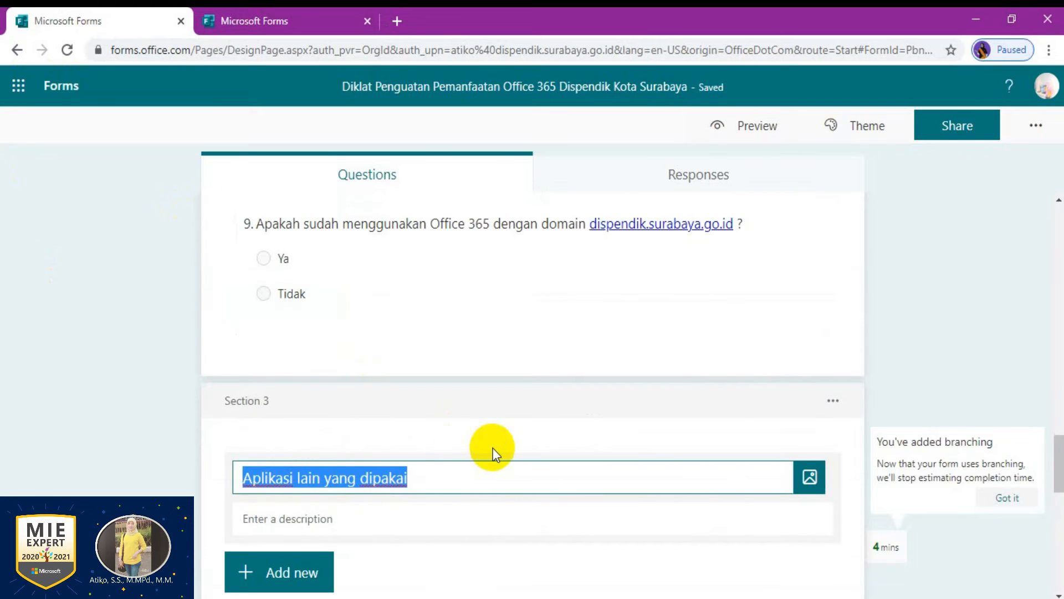
pyautogui.click(289, 20)
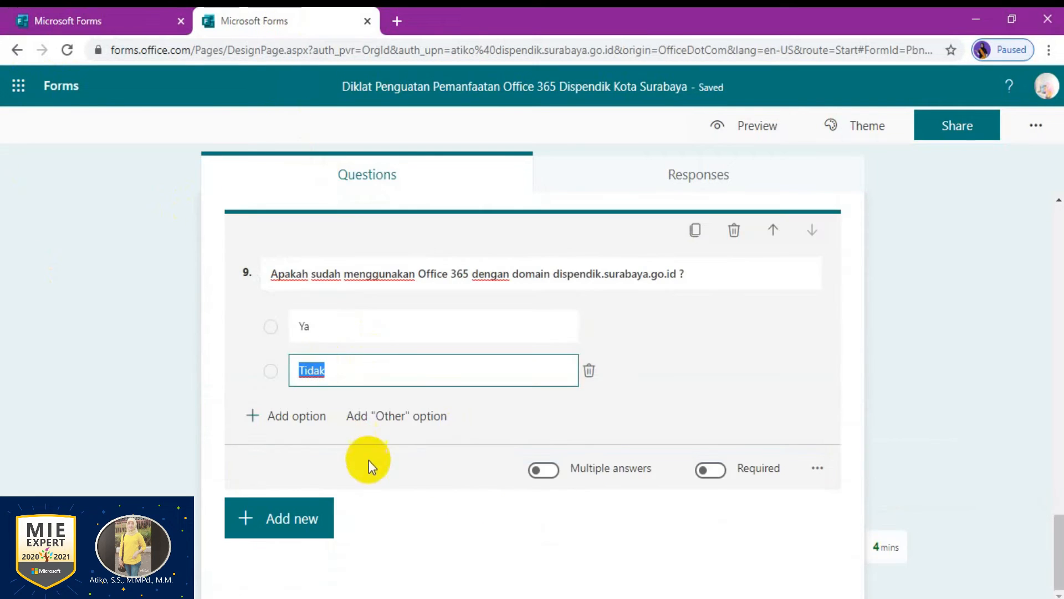
pyautogui.scroll(7, 336, 282)
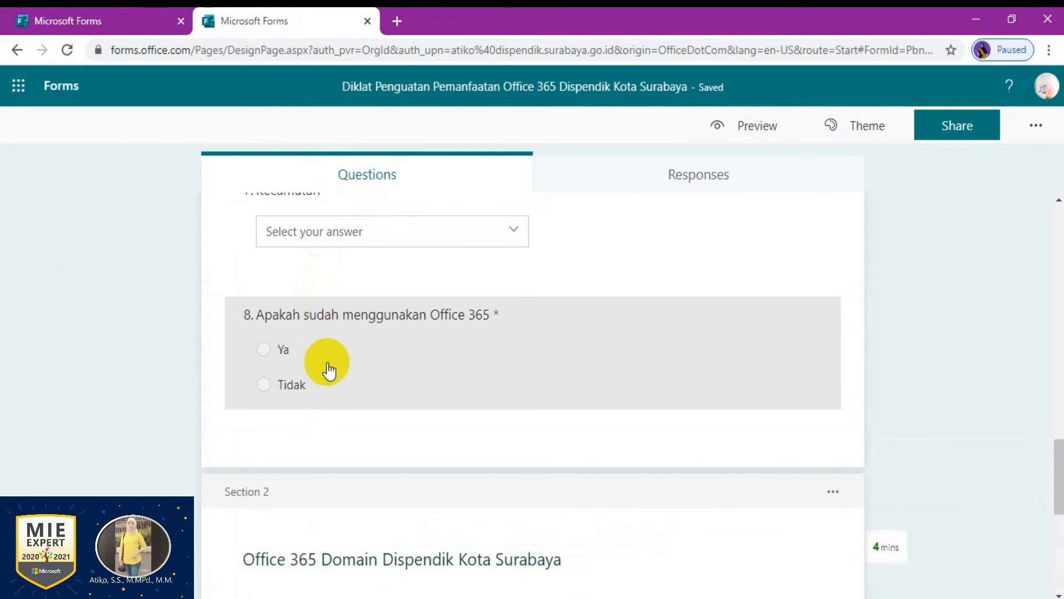
pyautogui.scroll(-6, 343, 392)
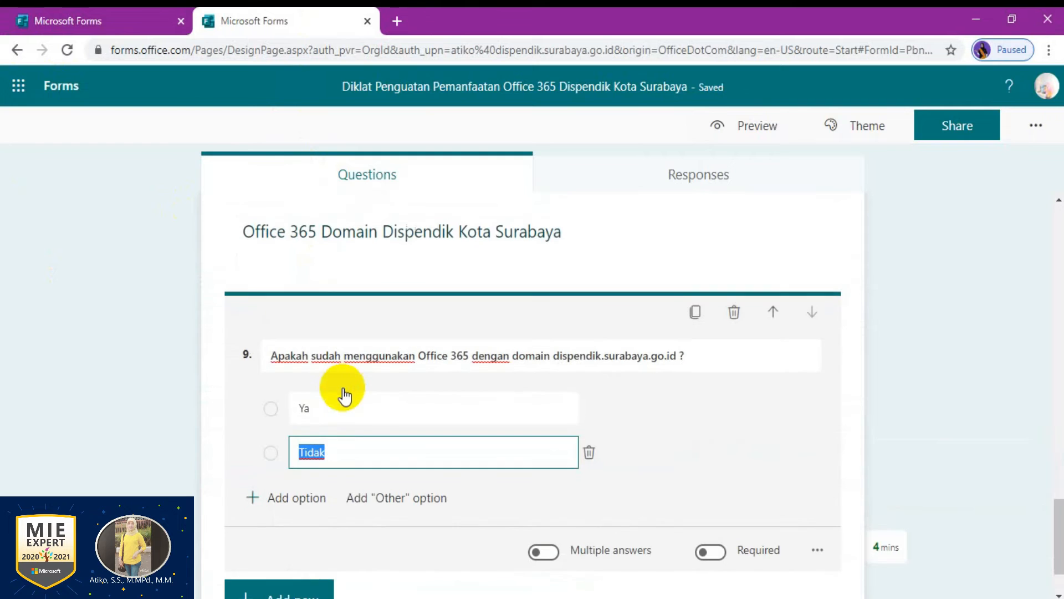
pyautogui.click(300, 527)
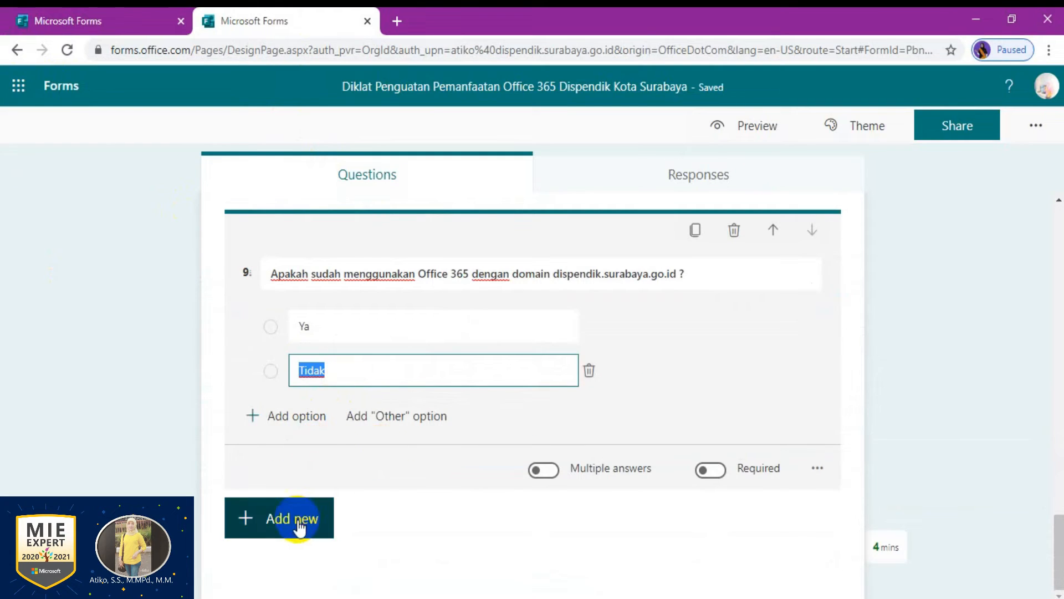
pyautogui.click(678, 525)
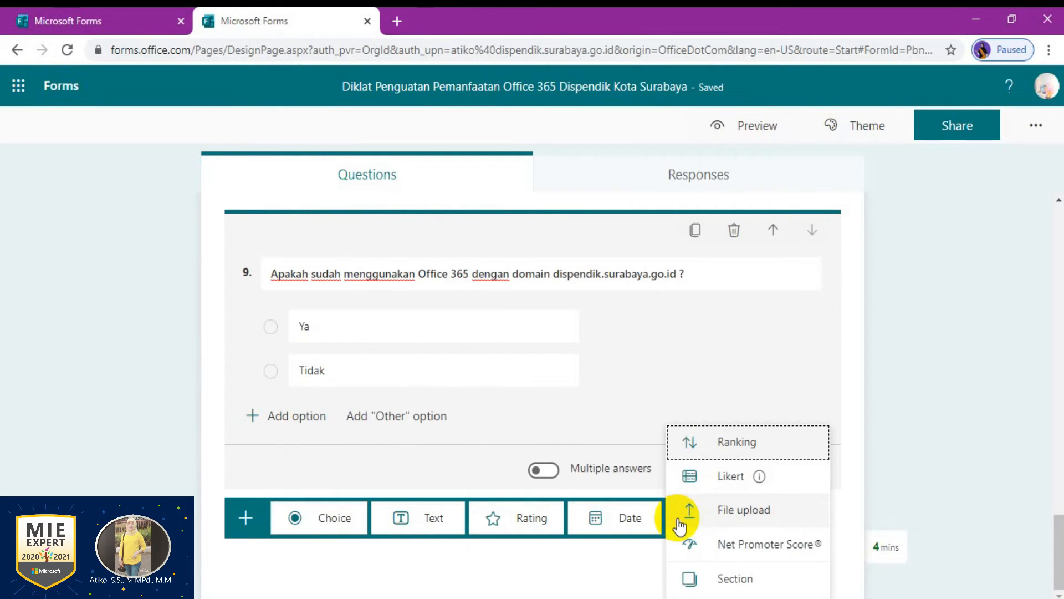
pyautogui.click(720, 579)
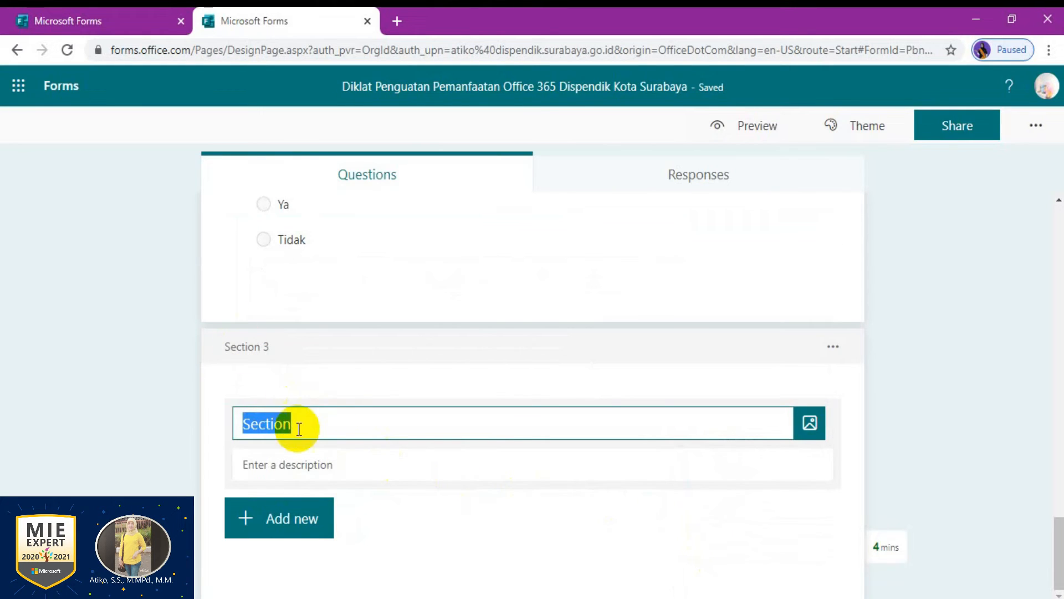
pyautogui.hotkey('ctrl', 'v')
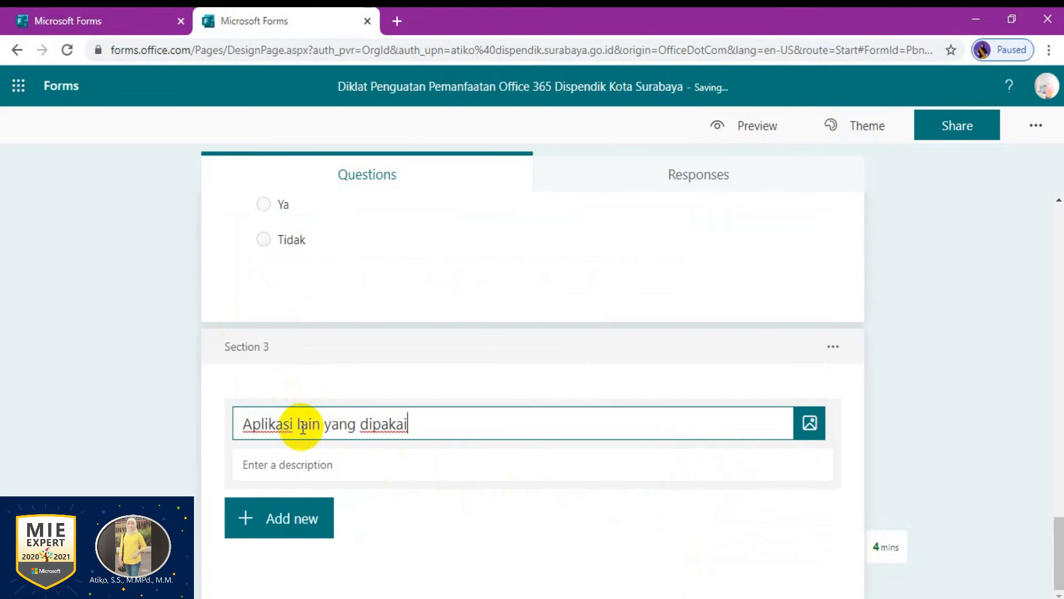
# Add a text question to section 3 titled "Aplikasi yang digunakan dalam pembelajaran sehari - hari ?", copying the title from the existing form
pyautogui.click(59, 12)
pyautogui.scroll(-4, 284, 493)
pyautogui.click(306, 402)
pyautogui.hotkey('ctrl', 'c')
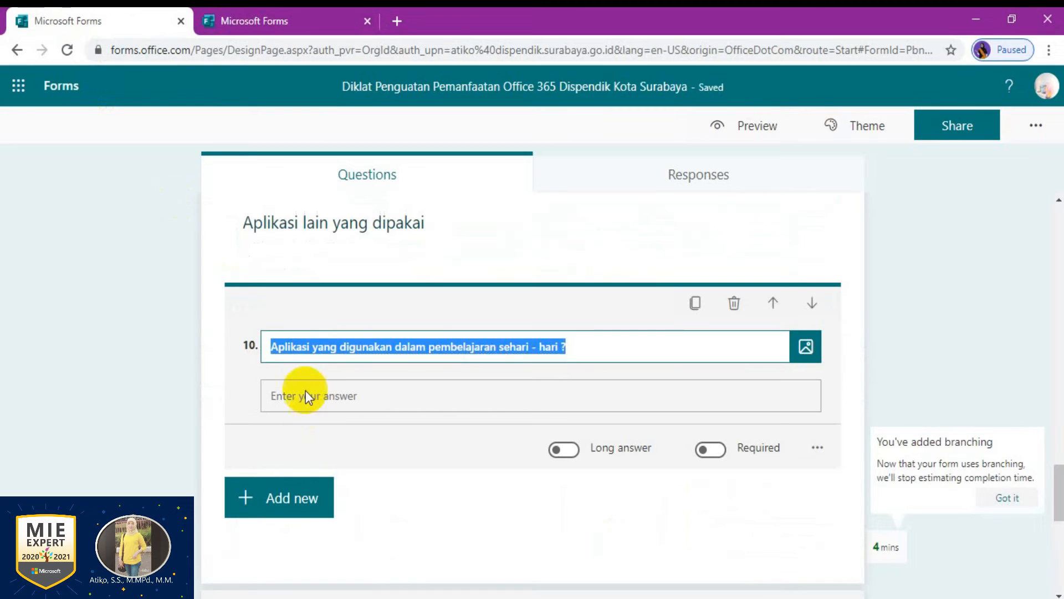
pyautogui.click(266, 27)
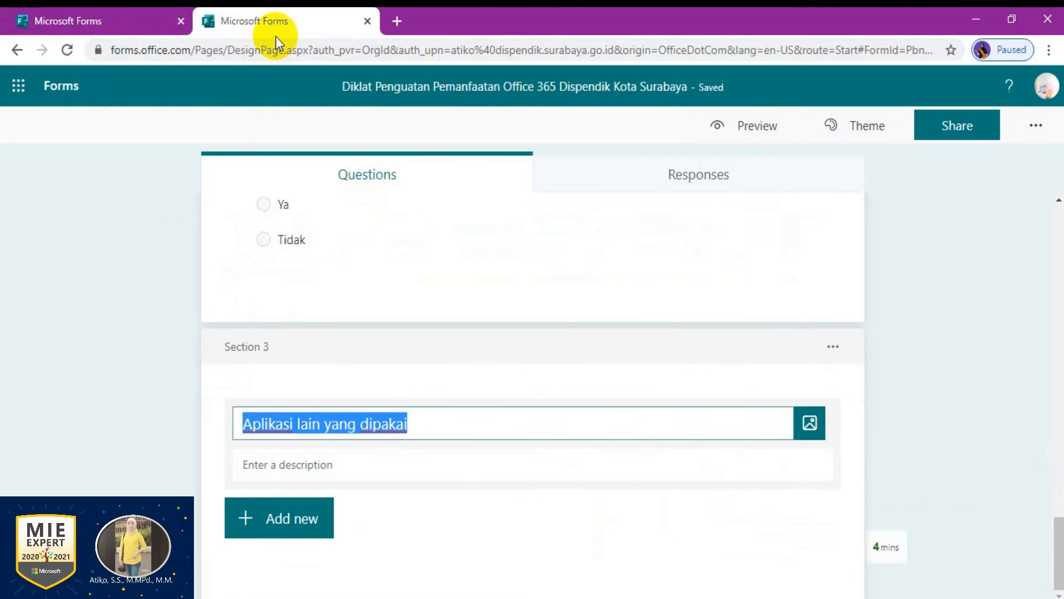
pyautogui.click(301, 520)
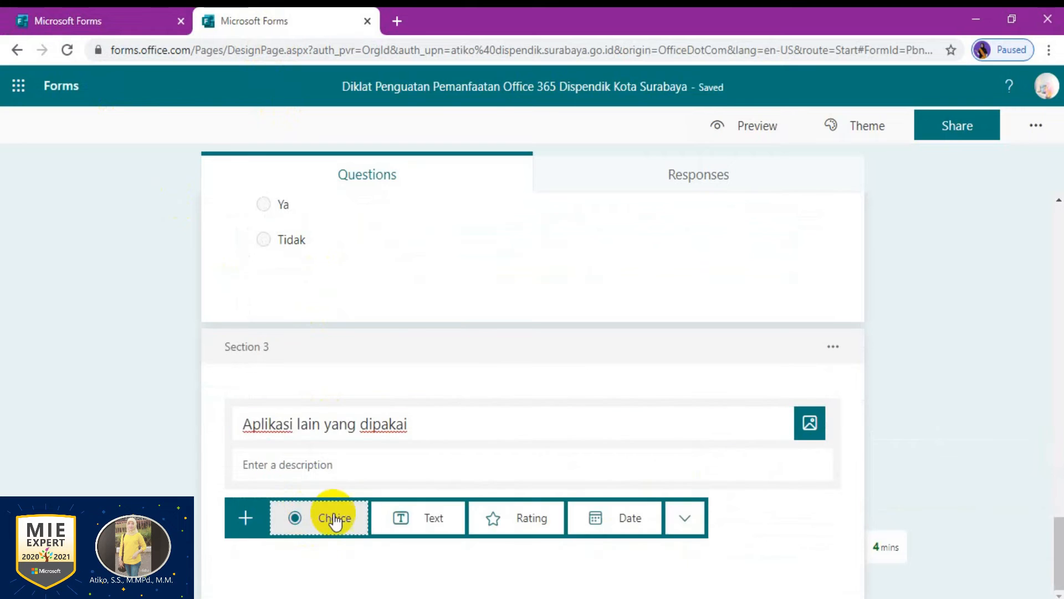
pyautogui.click(65, 17)
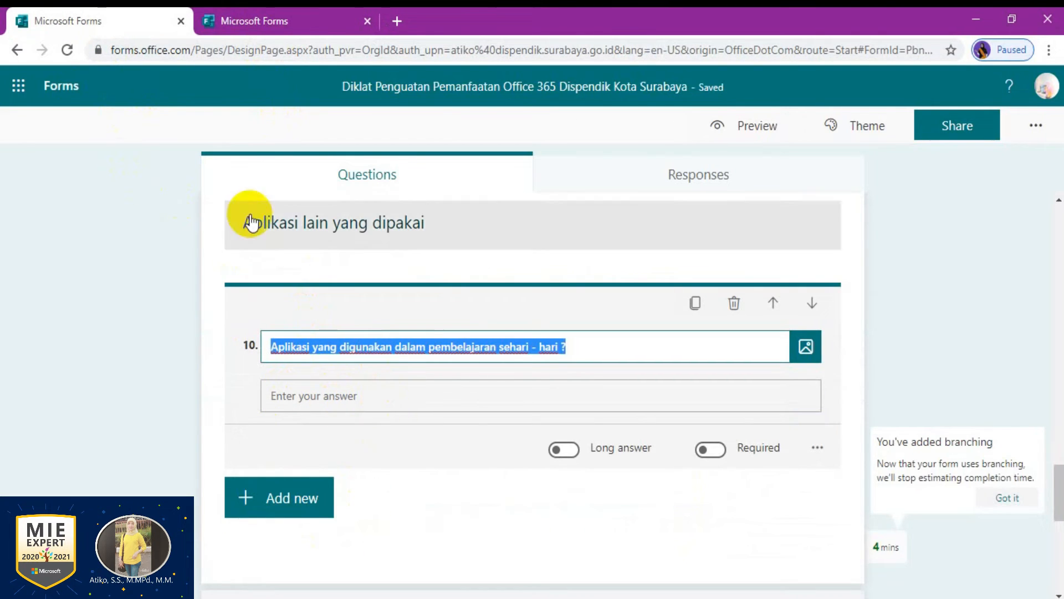
pyautogui.click(244, 11)
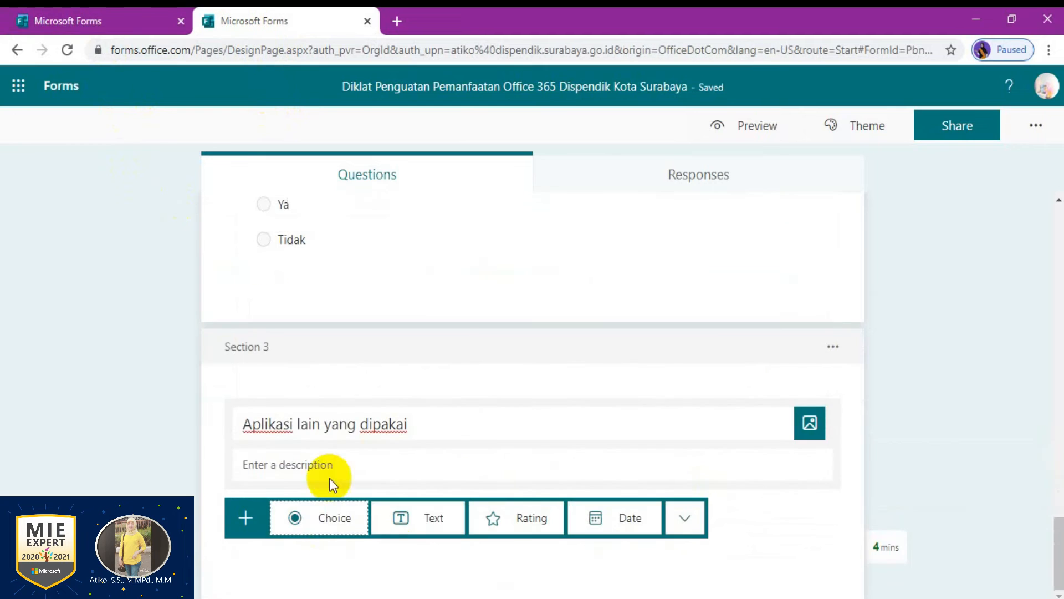
pyautogui.click(424, 520)
pyautogui.hotkey('ctrl', 'v')
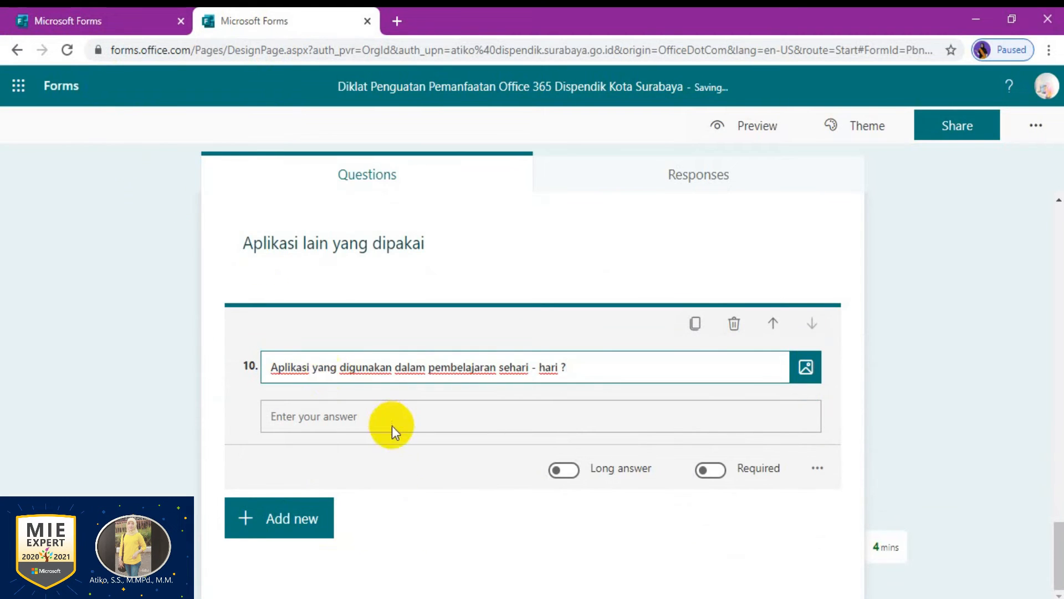
# Add a section titled "Fitur Office 365 yang sudah dimanfaatkan dalam pembelajaran" after question 10, copying the title from section 4 of the existing form
pyautogui.click(76, 21)
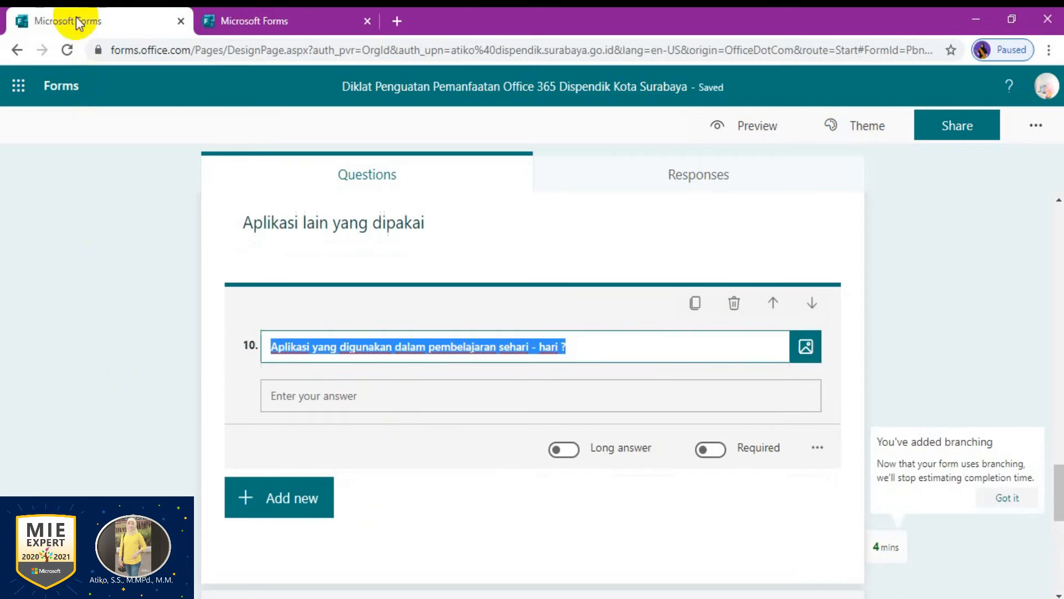
pyautogui.scroll(-5, 392, 444)
pyautogui.click(271, 356)
pyautogui.hotkey('ctrl', 'c')
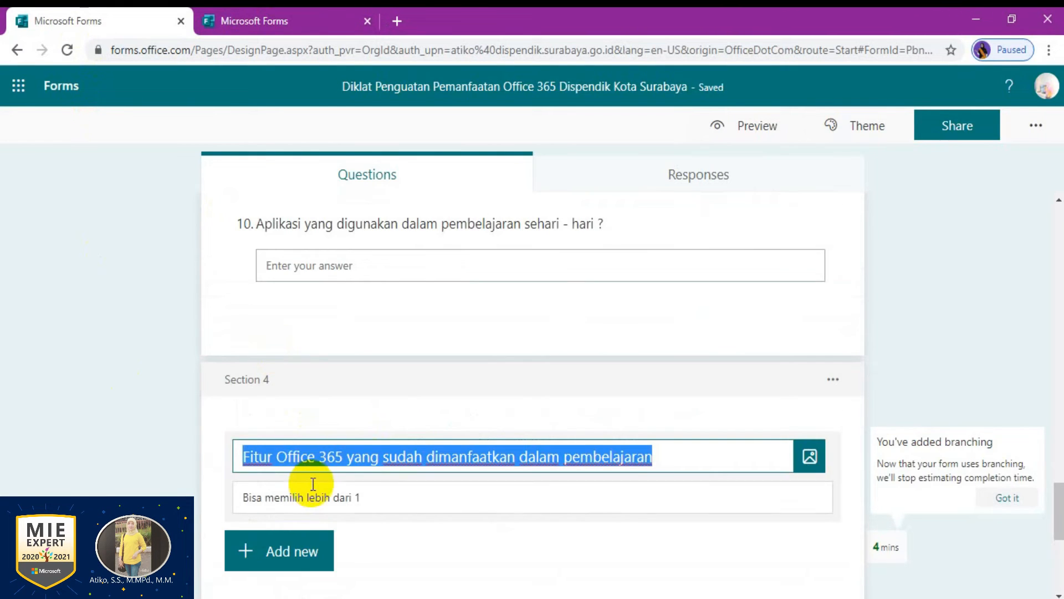
pyautogui.scroll(-3, 313, 484)
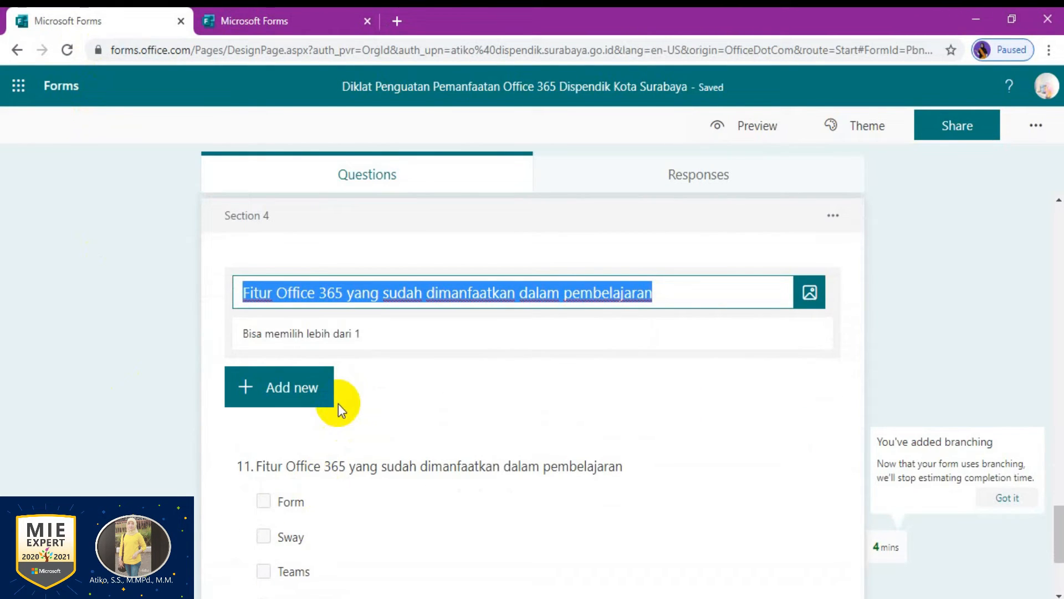
pyautogui.scroll(10, 338, 444)
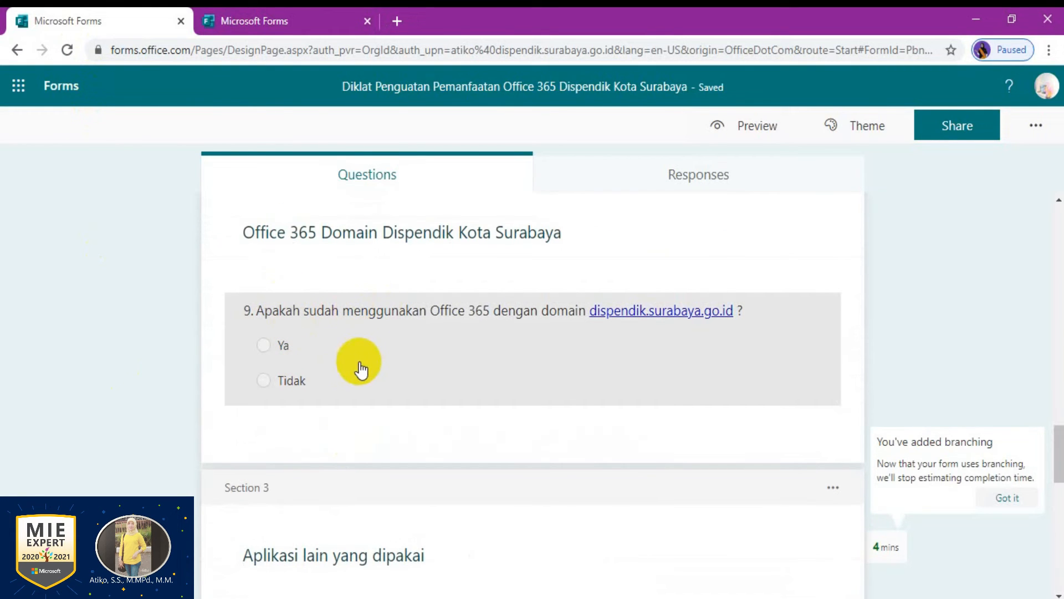
pyautogui.scroll(-3, 354, 362)
pyautogui.scroll(-8, 359, 364)
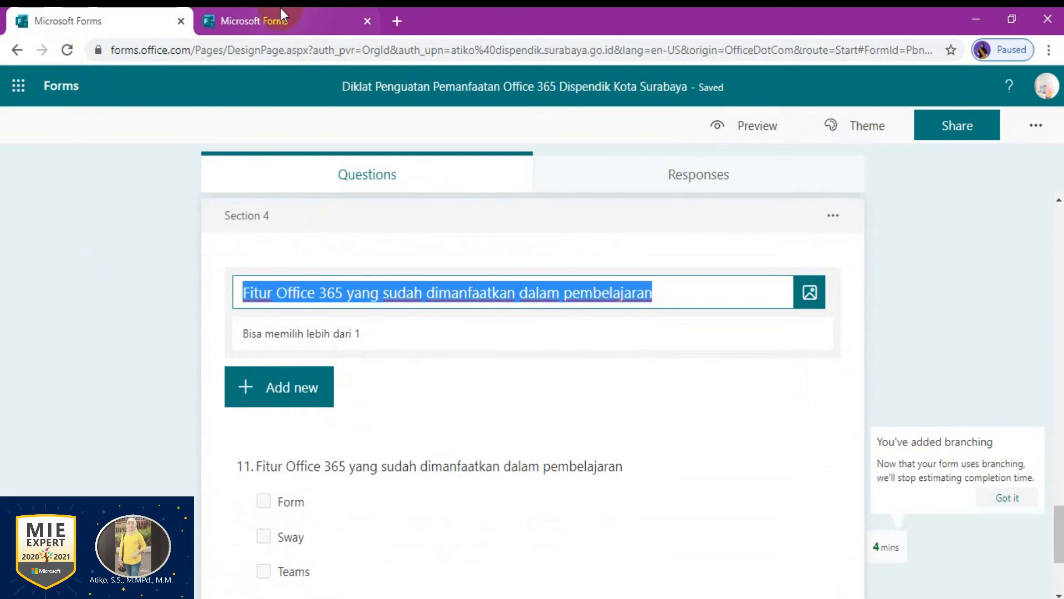
pyautogui.click(281, 10)
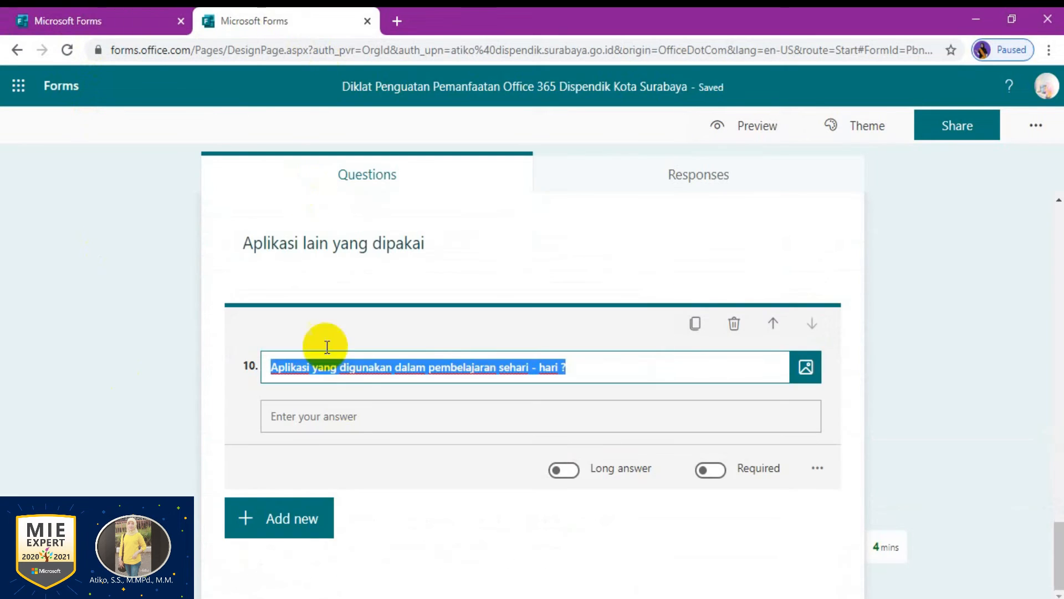
pyautogui.click(306, 524)
pyautogui.click(679, 521)
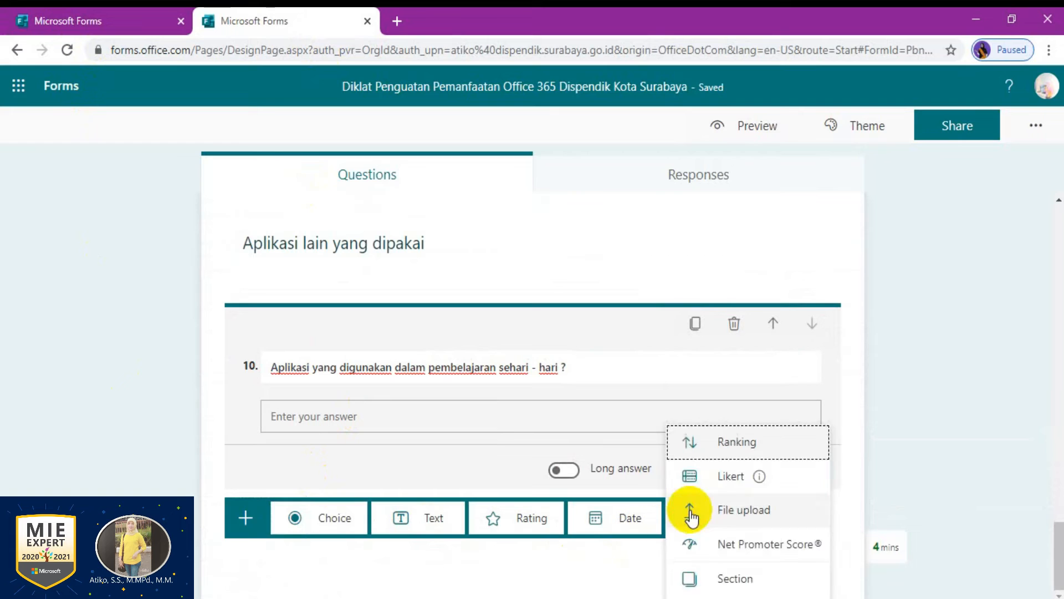
pyautogui.click(711, 580)
pyautogui.hotkey('ctrl', 'v')
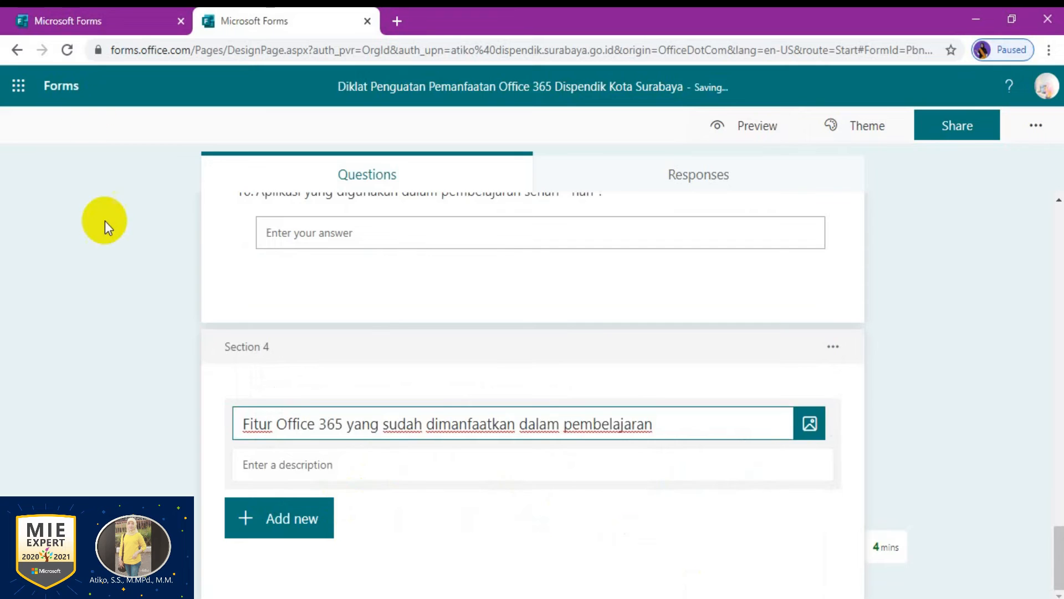
# Add a choice question to section 4 titled "Fitur Office 365 yang sudah dimanfaatkan dalam pembelajaran", copying the title from the existing form's question 11
pyautogui.click(98, 21)
pyautogui.scroll(-3, 261, 332)
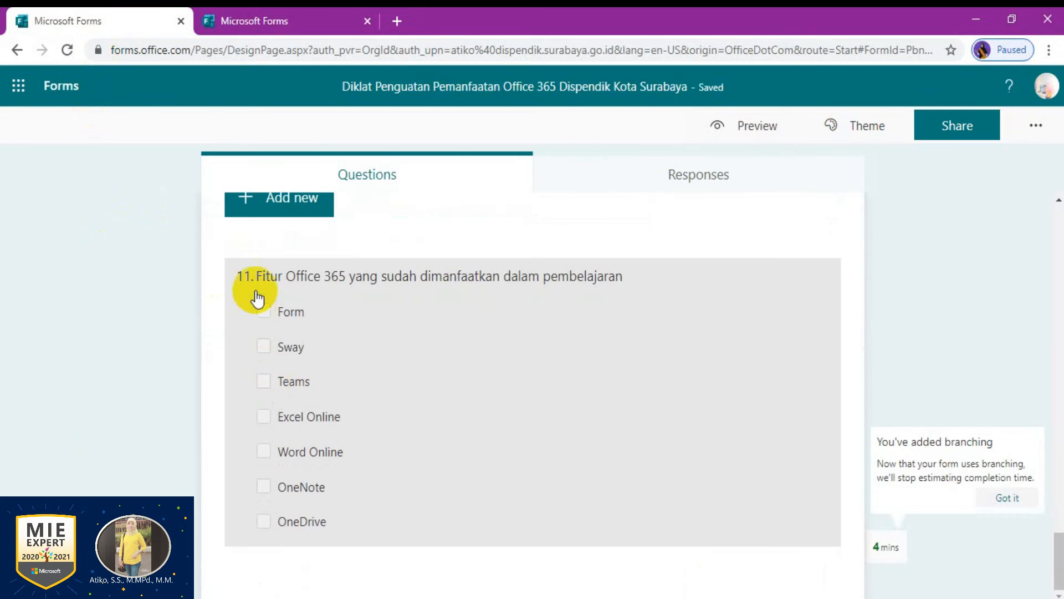
pyautogui.click(291, 277)
pyautogui.hotkey('ctrl', 'c')
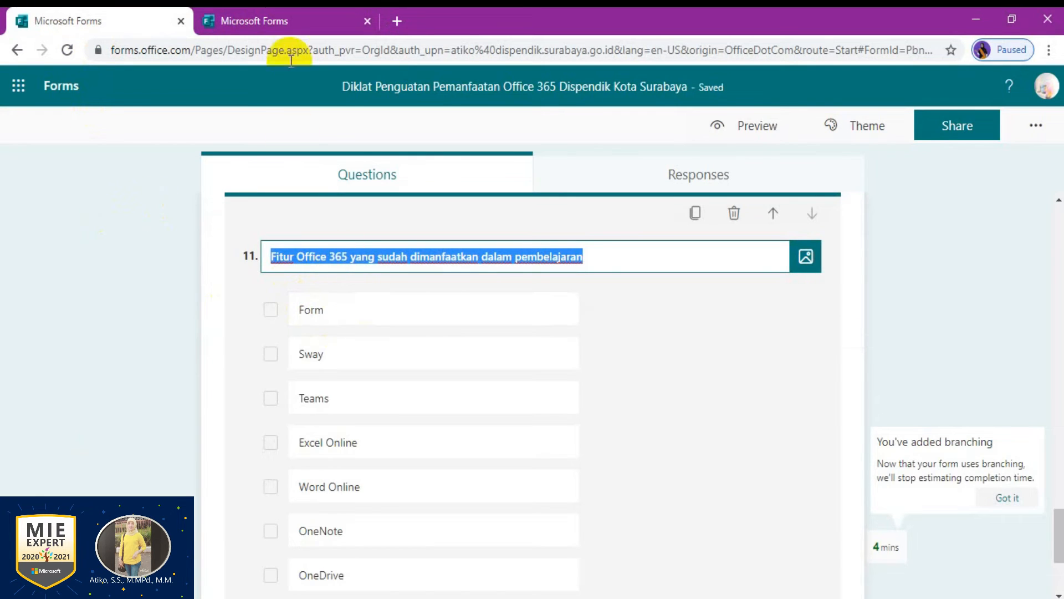
pyautogui.click(273, 20)
pyautogui.hotkey('ctrl', 'pageup')
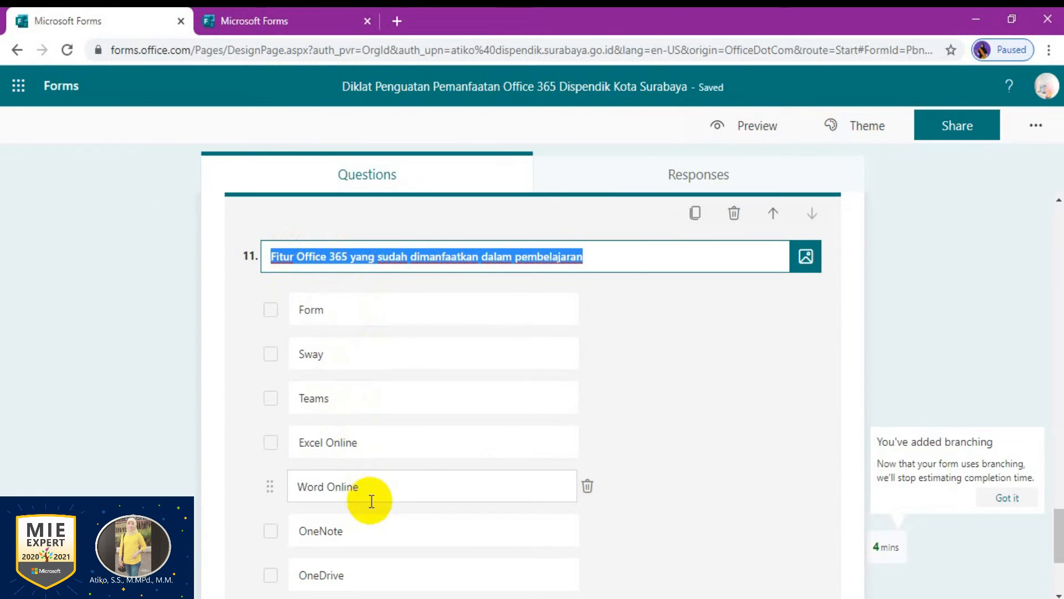
pyautogui.scroll(-3, 368, 499)
pyautogui.scroll(1, 364, 351)
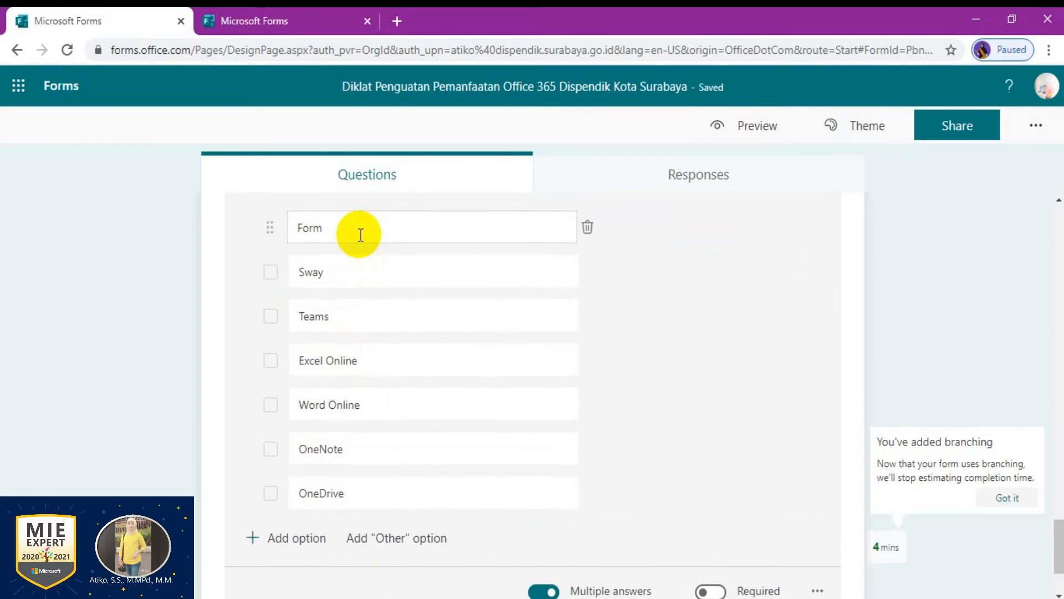
pyautogui.click(258, 11)
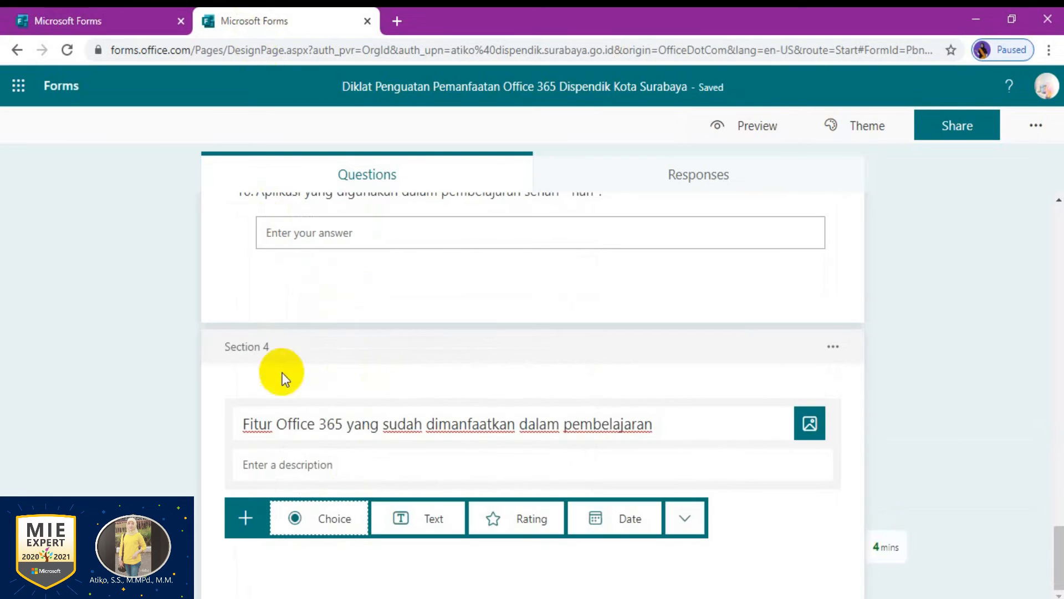
pyautogui.click(334, 519)
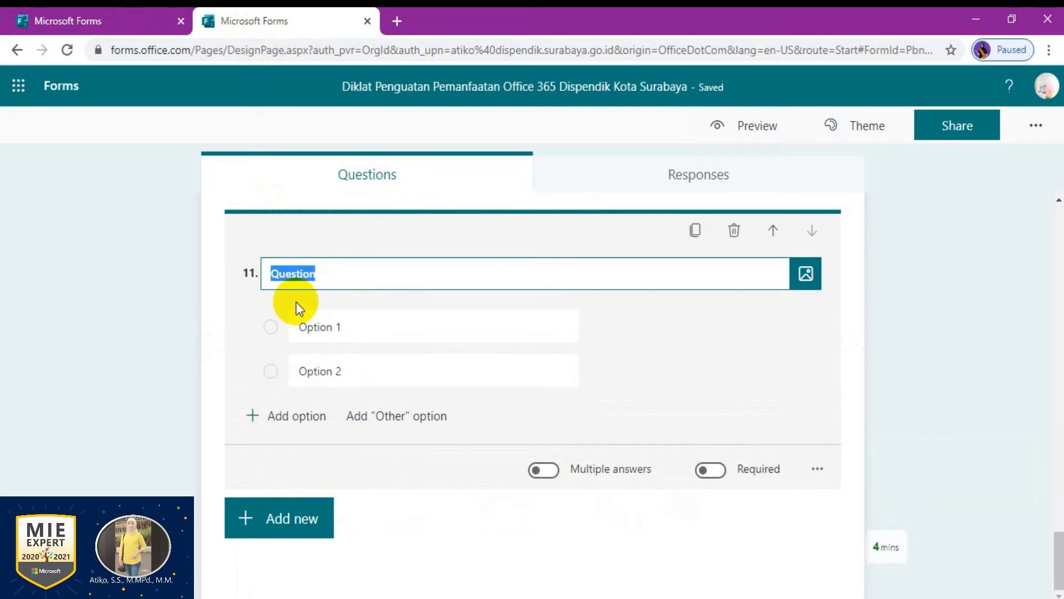
pyautogui.hotkey('ctrl', 'v')
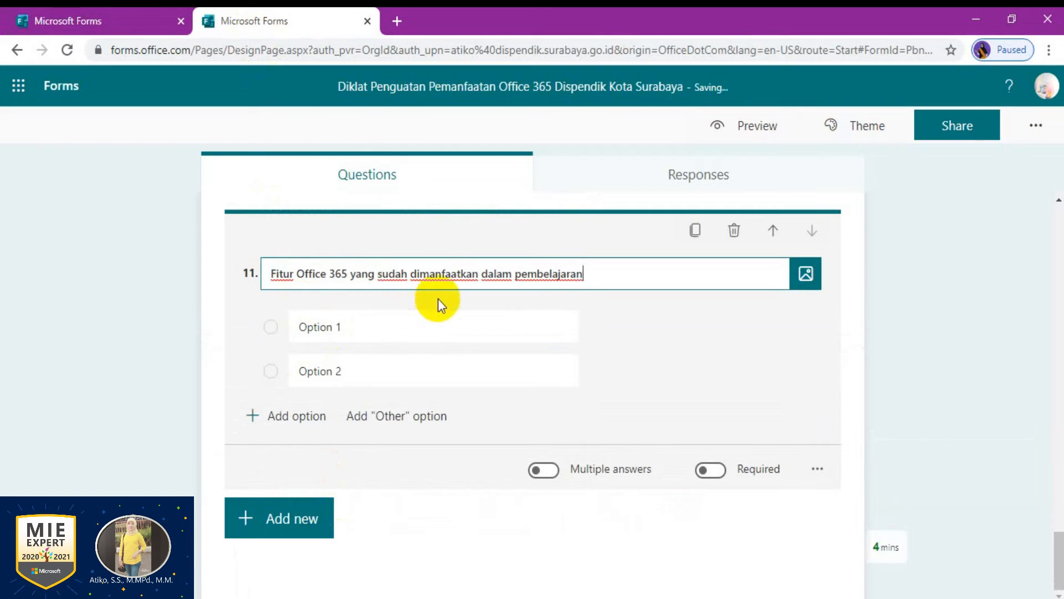
# Enter Forms, OneNote, Teams, OneDrive and Sway as the first five options of question 11, based on the existing form
pyautogui.click(108, 8)
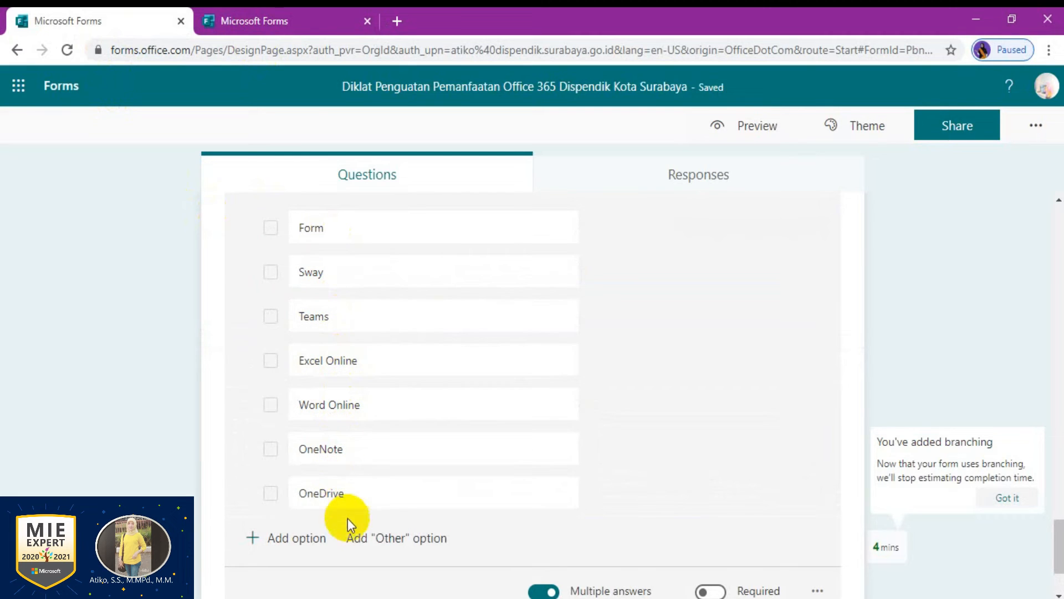
pyautogui.click(262, 8)
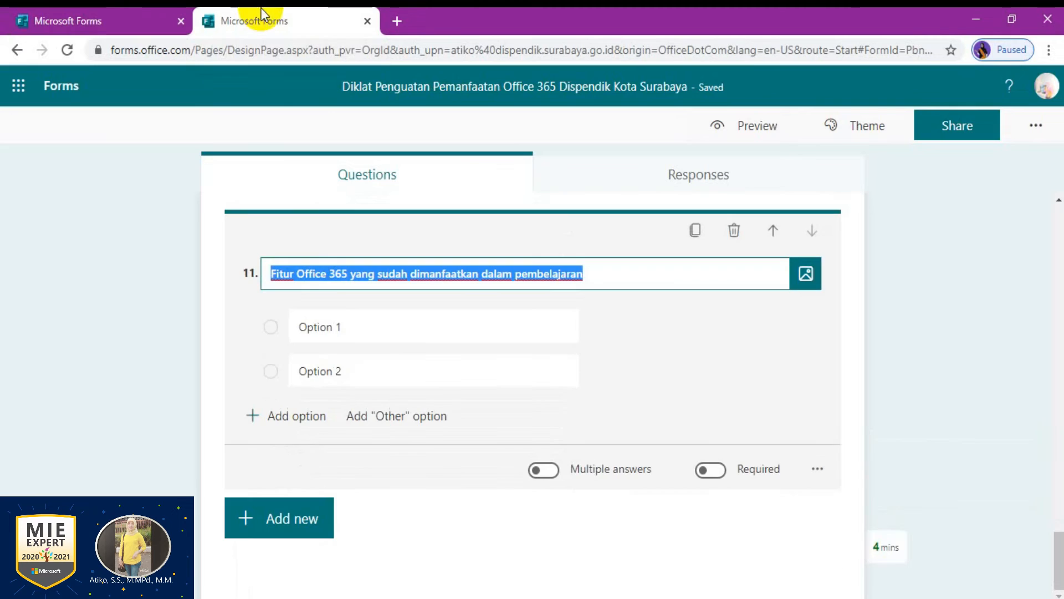
pyautogui.click(321, 324)
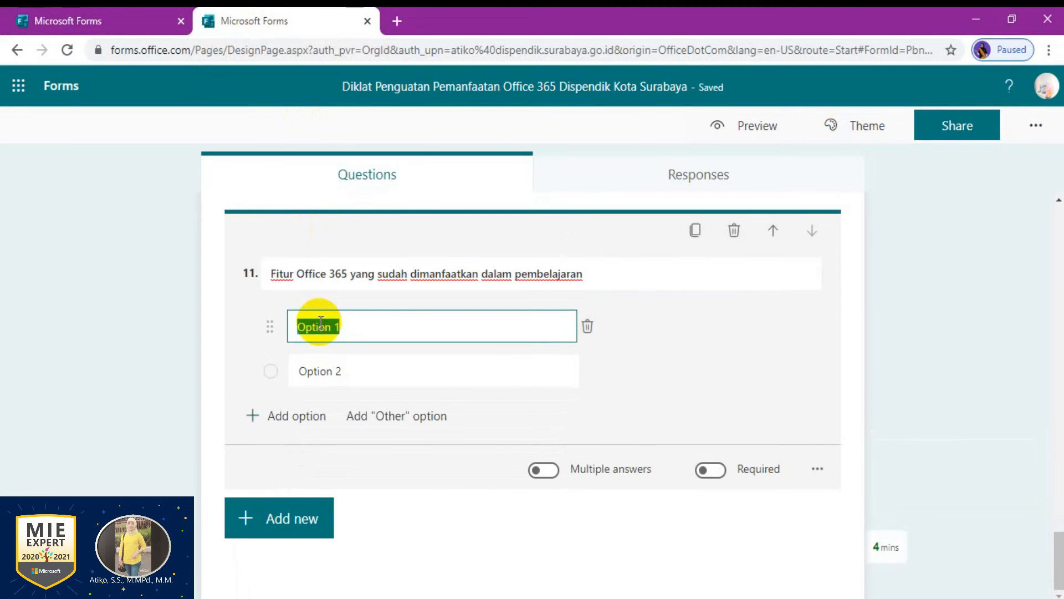
pyautogui.write('Fo')
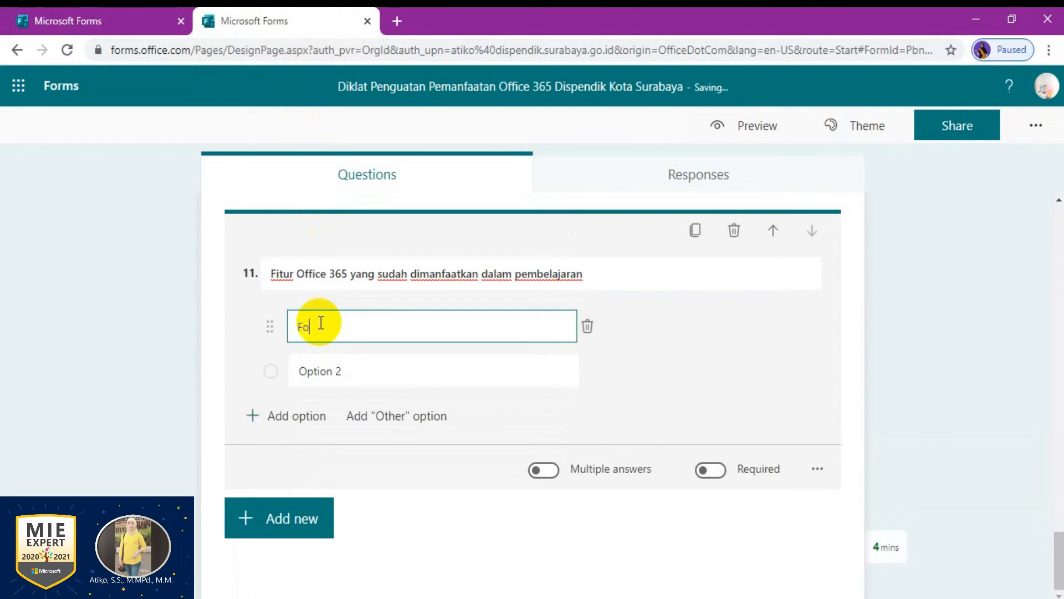
pyautogui.write('rm')
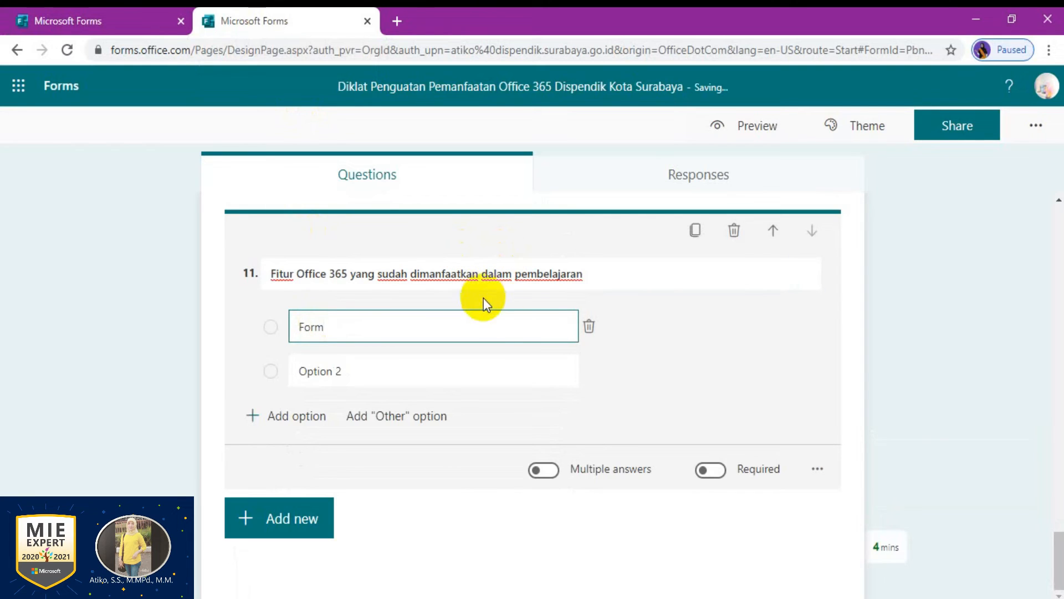
pyautogui.write('s')
pyautogui.press('Return')
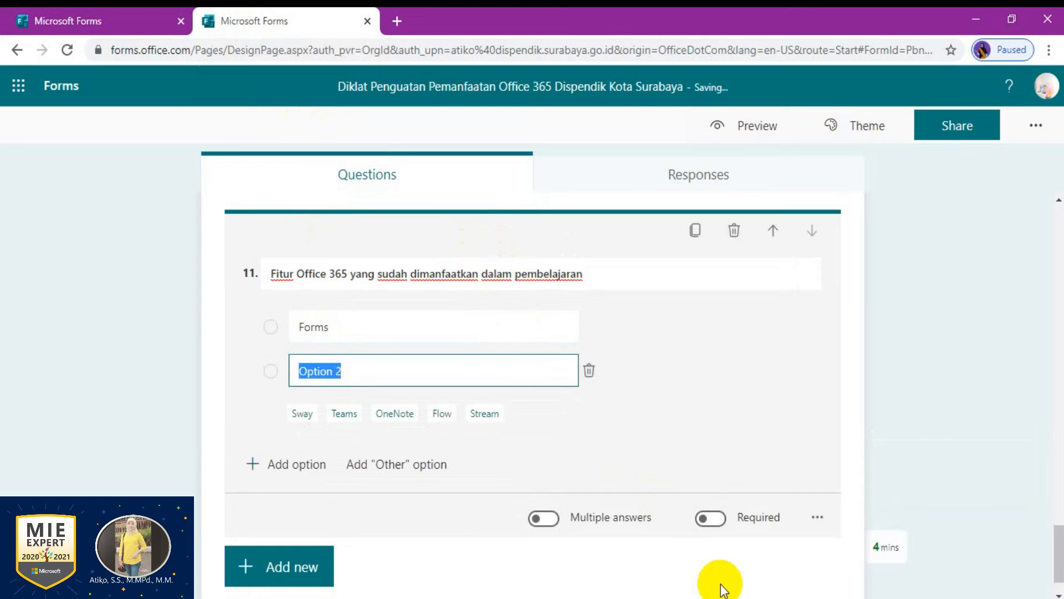
pyautogui.write('OneNote')
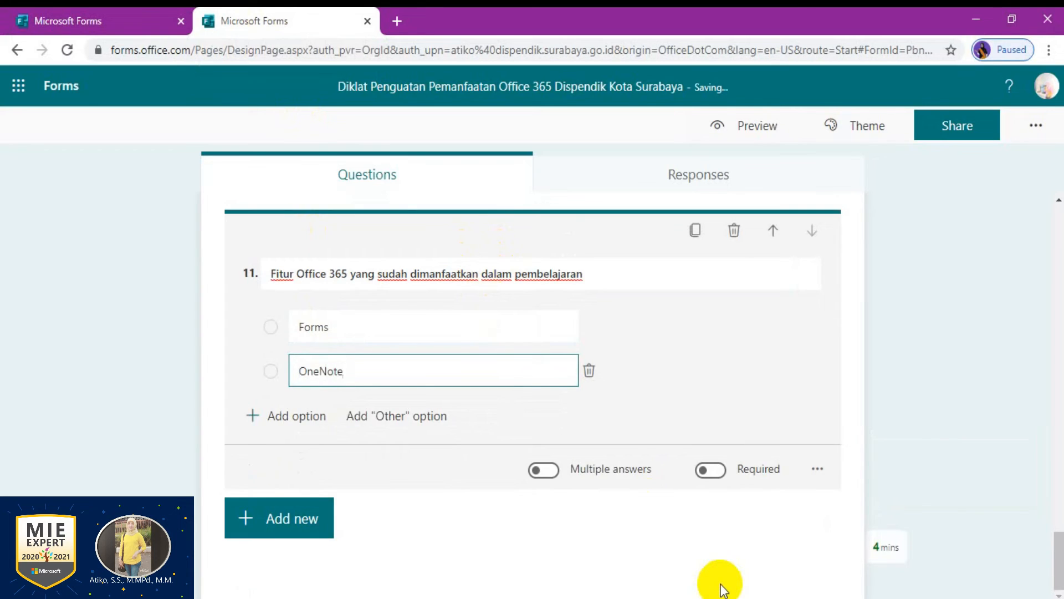
pyautogui.press('Return')
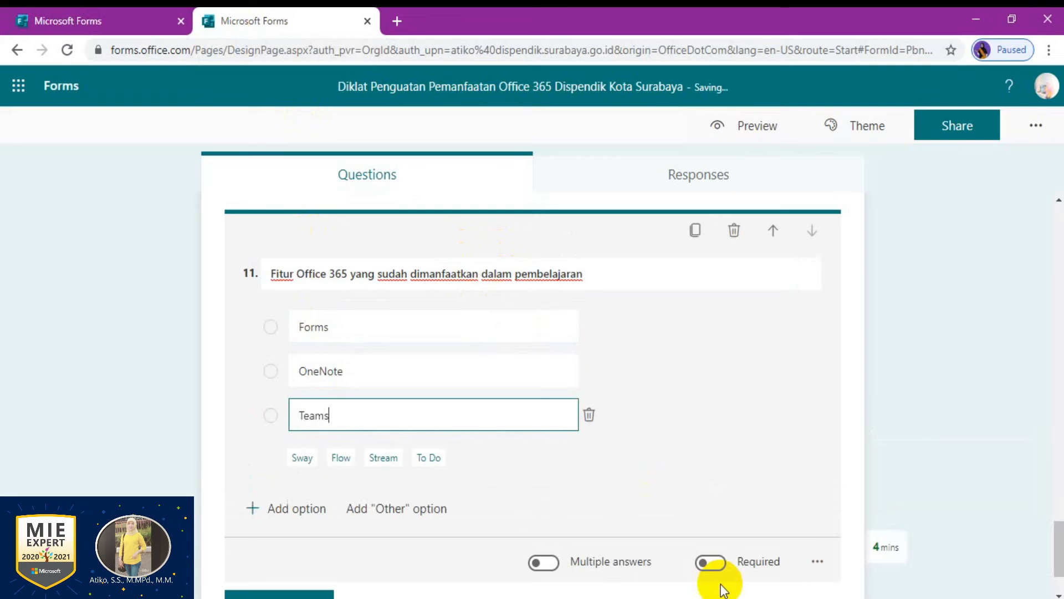
pyautogui.press('Return')
pyautogui.write('OneDrive')
pyautogui.press('Return')
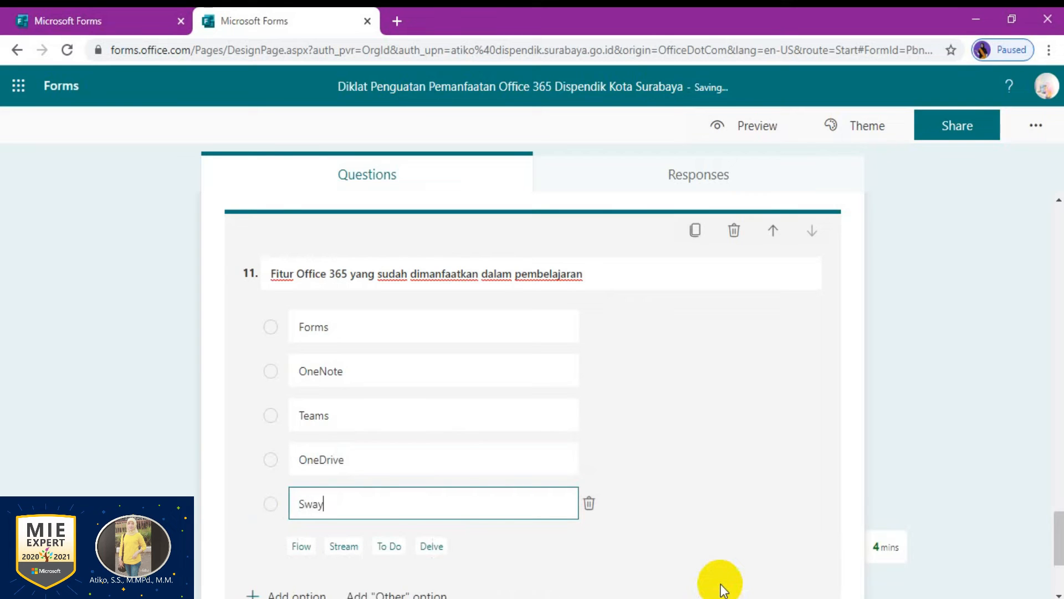
pyautogui.press('Return')
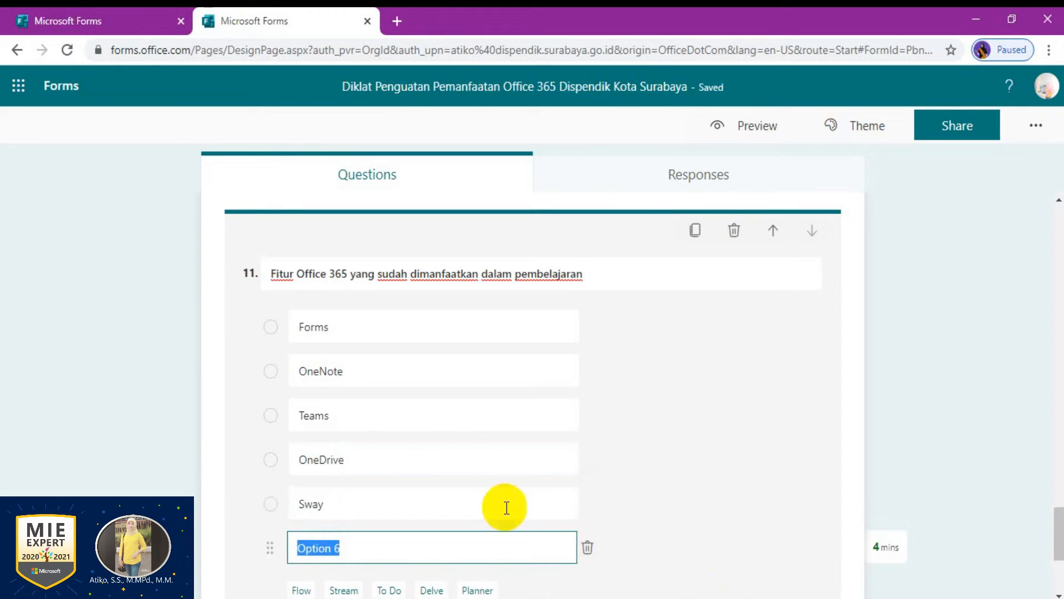
# Check the existing form's remaining options and add "excelOnline" and "WordOnline" as the sixth and seventh options of question 11
pyautogui.click(74, 17)
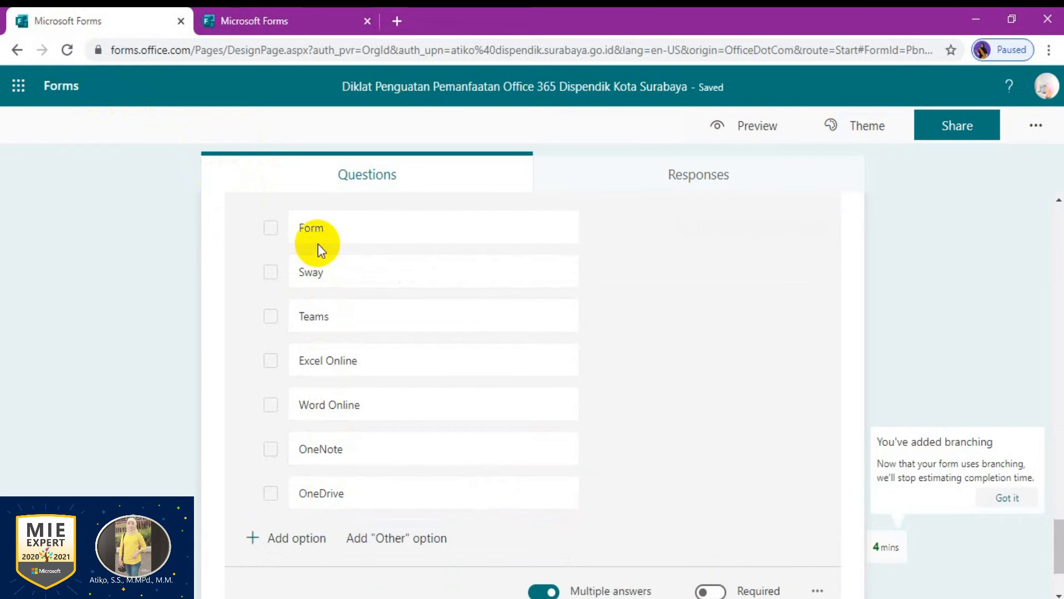
pyautogui.click(286, 19)
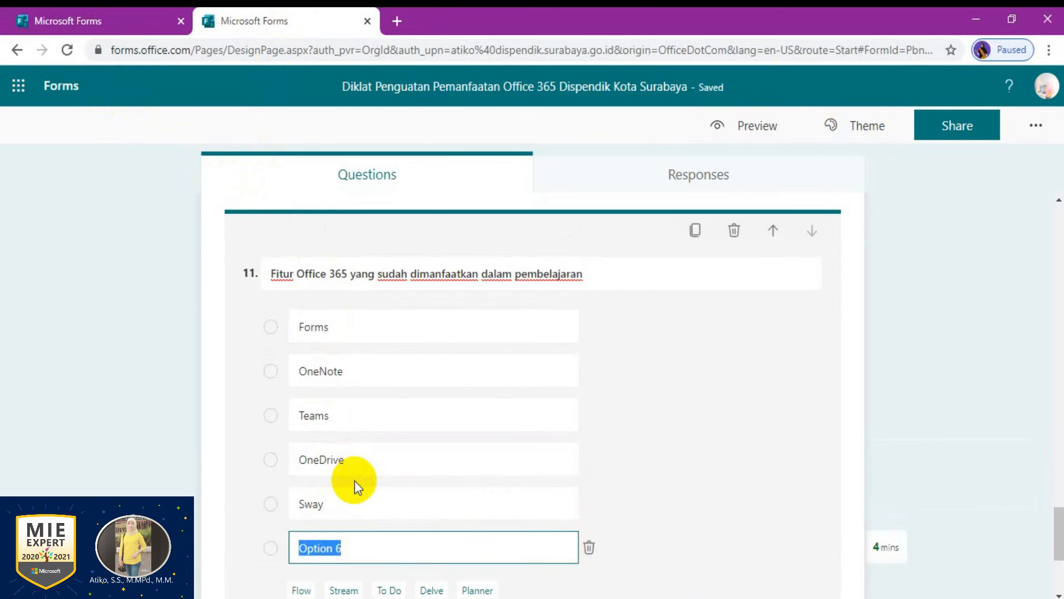
pyautogui.write('ex')
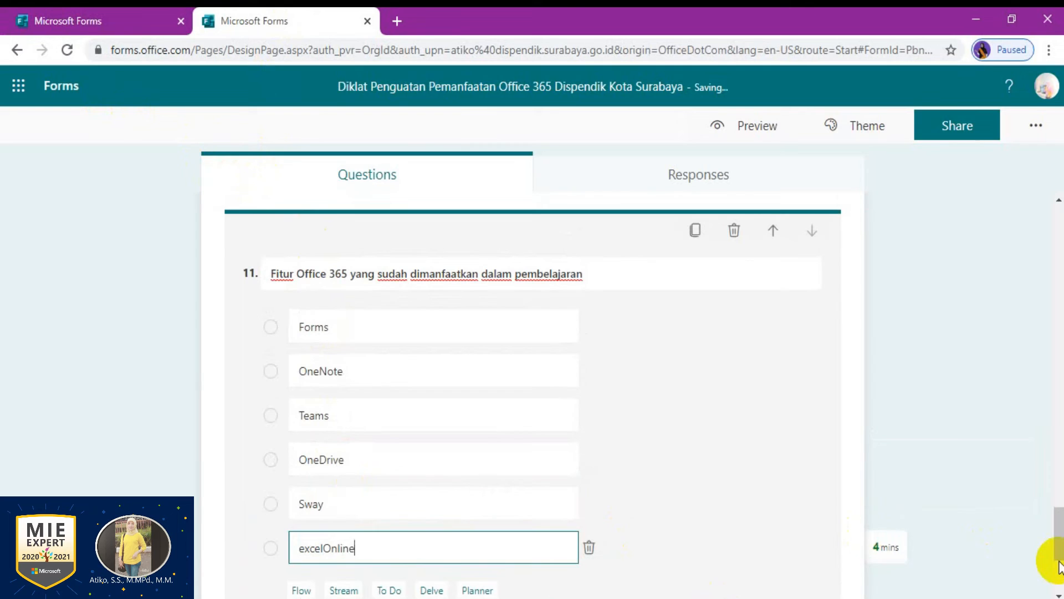
pyautogui.write('celOnline')
pyautogui.press('Return')
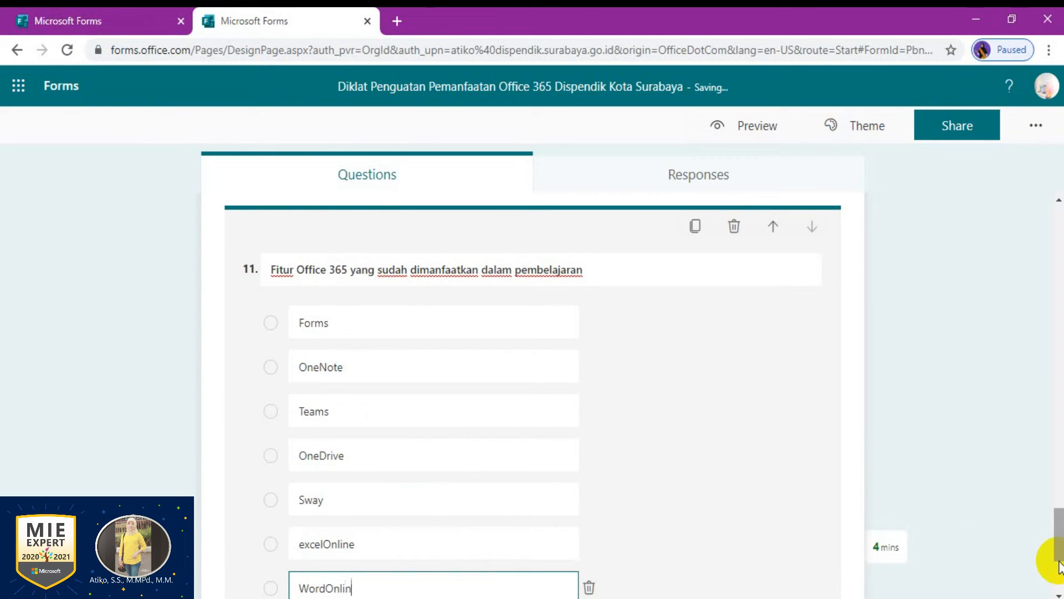
pyautogui.scroll(-1, 580, 411)
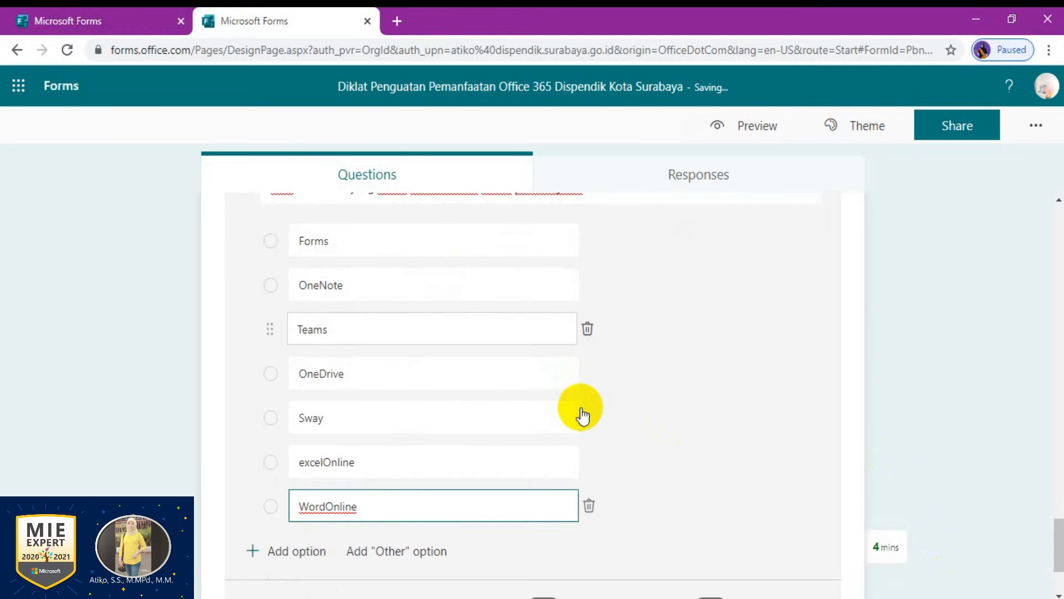
# Allow multiple answers for question 11
pyautogui.scroll(3, 498, 447)
pyautogui.scroll(-4, 457, 409)
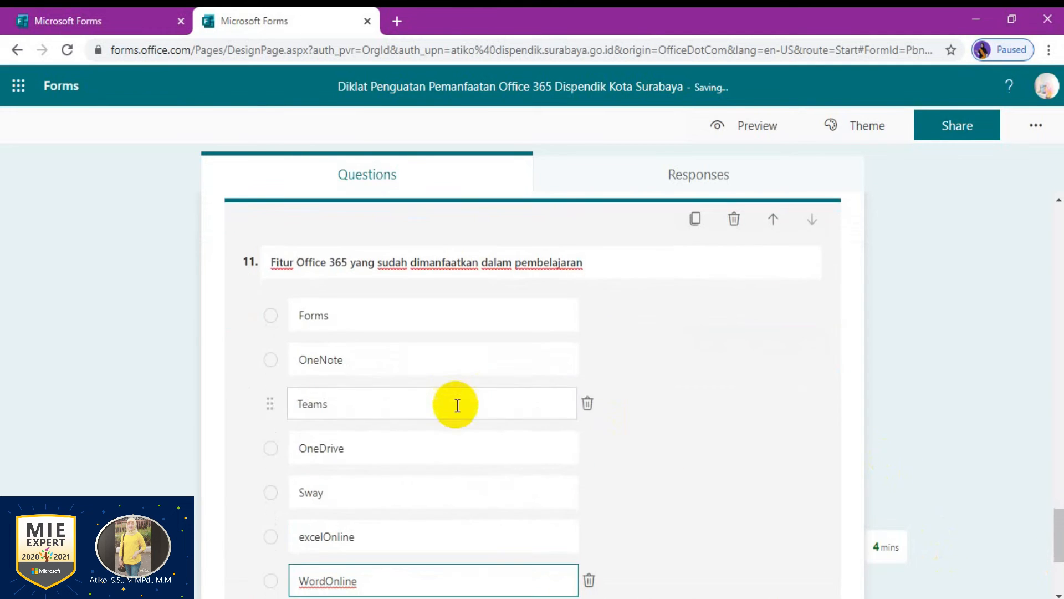
pyautogui.scroll(-1, 457, 402)
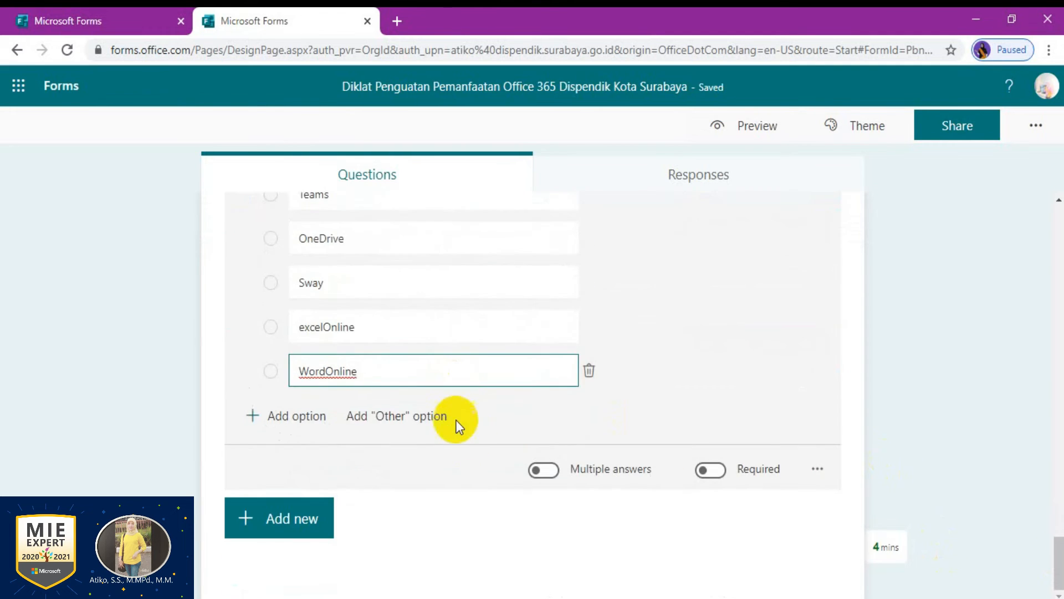
pyautogui.click(546, 470)
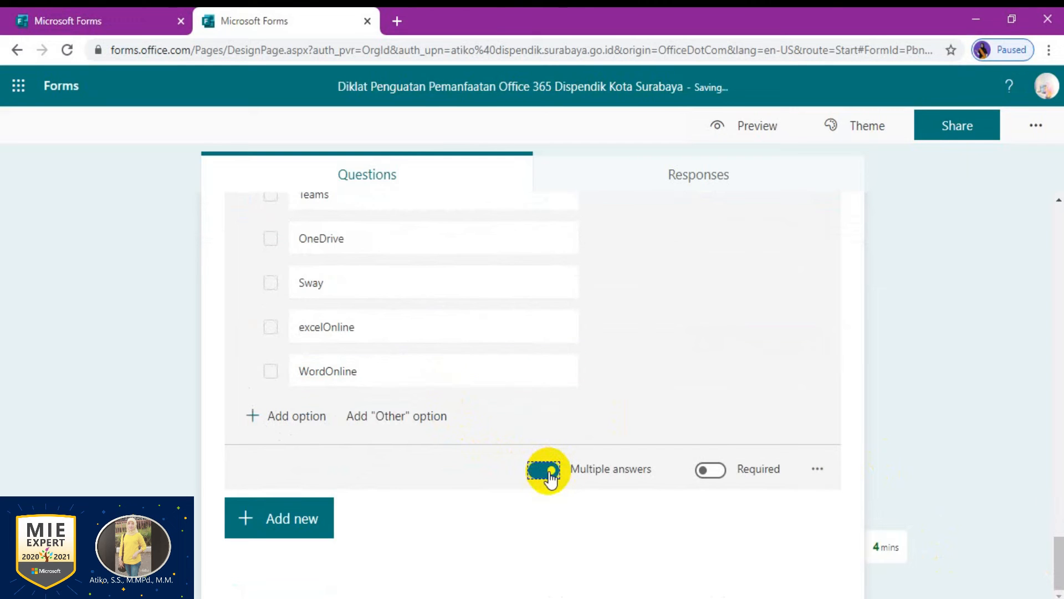
# Open the branching settings from question 8, "Apakah sudah menggunakan Office 365"
pyautogui.scroll(10, 529, 490)
pyautogui.scroll(12, 528, 490)
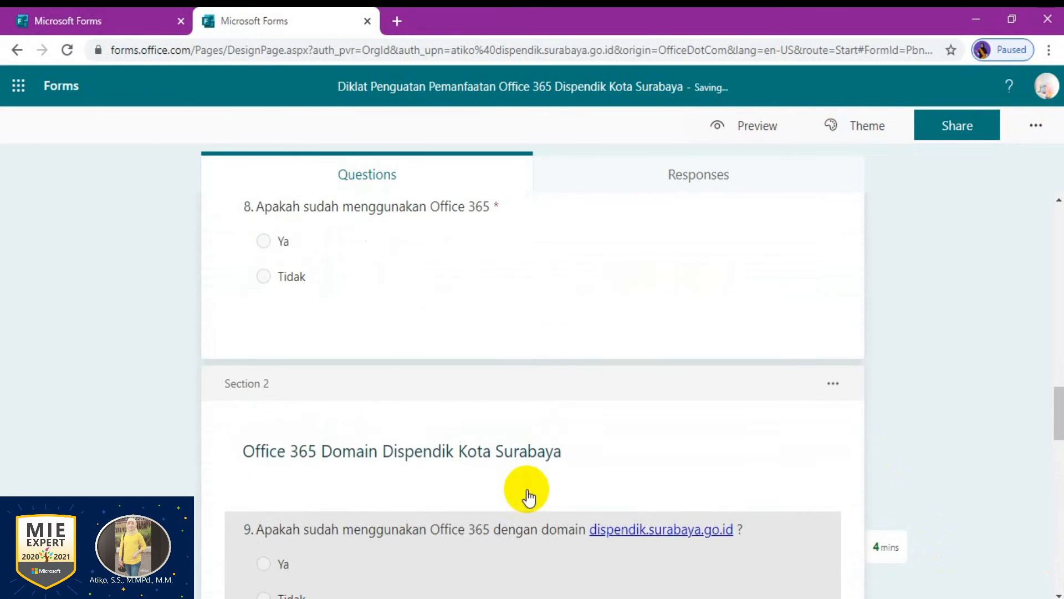
pyautogui.scroll(3, 527, 490)
pyautogui.click(450, 438)
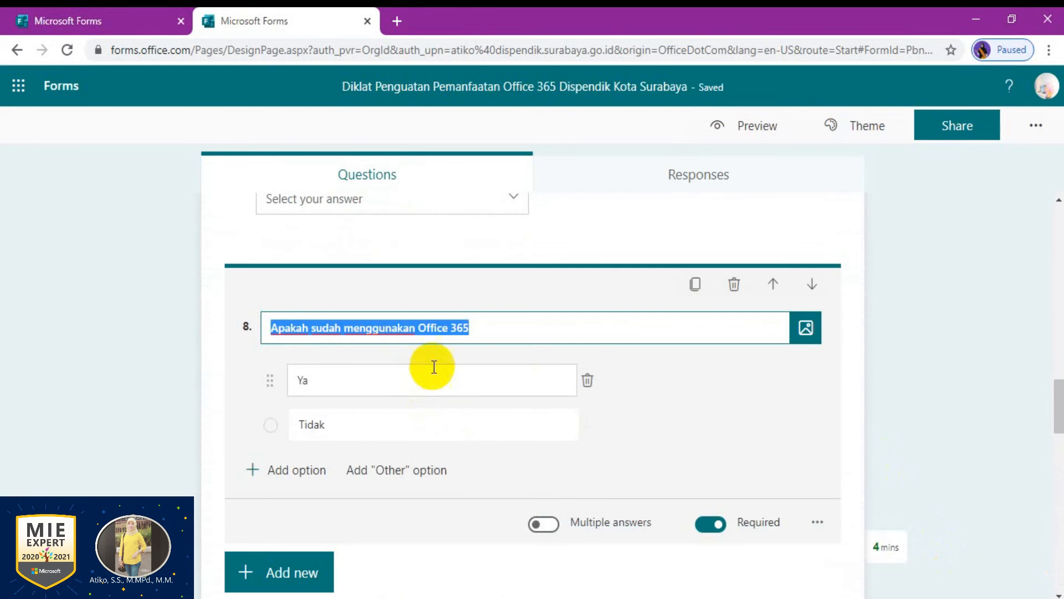
pyautogui.click(502, 381)
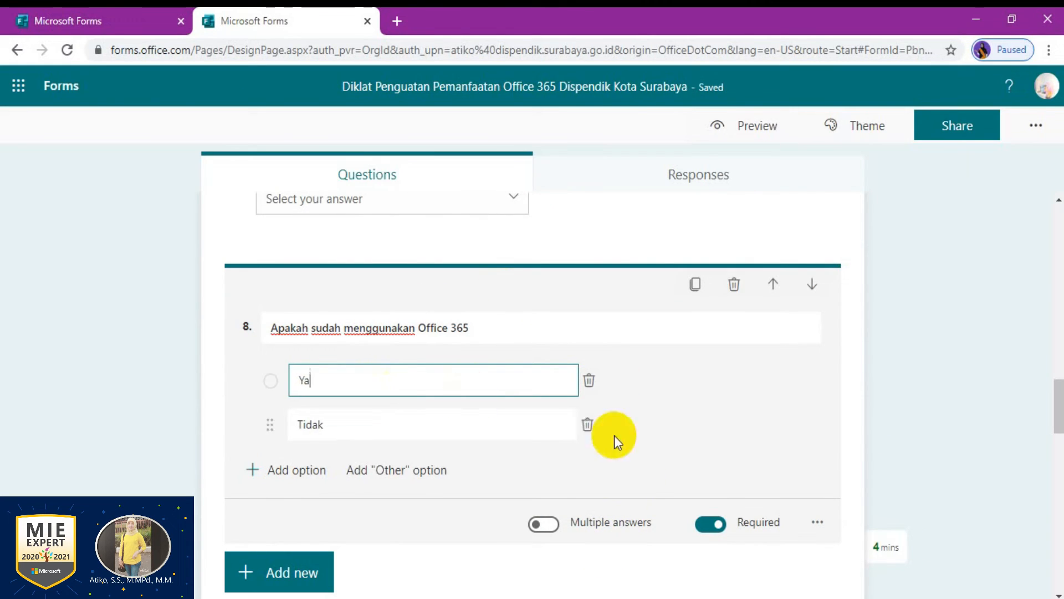
pyautogui.click(818, 524)
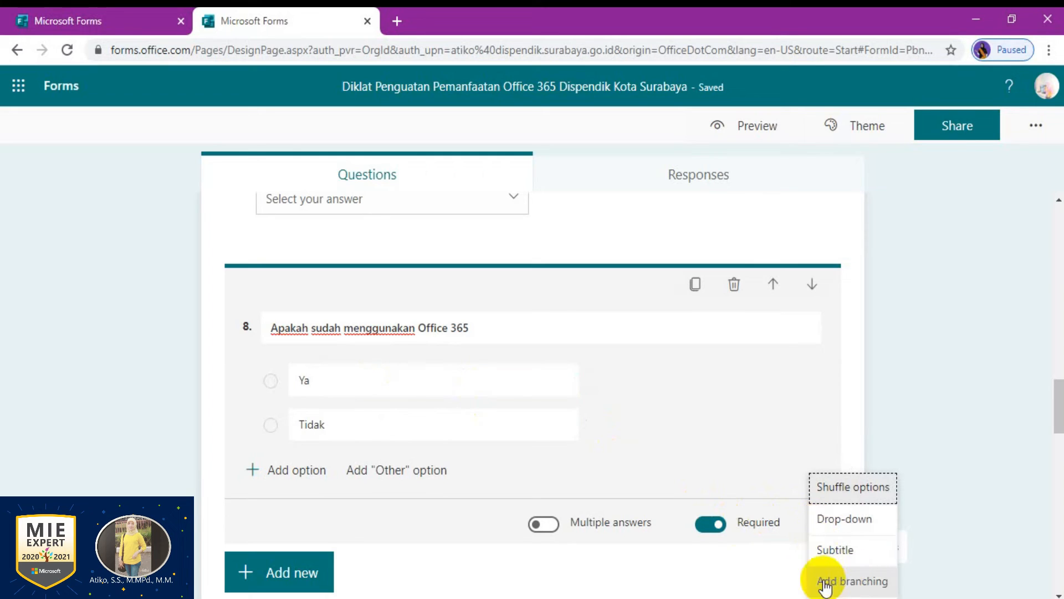
pyautogui.click(854, 581)
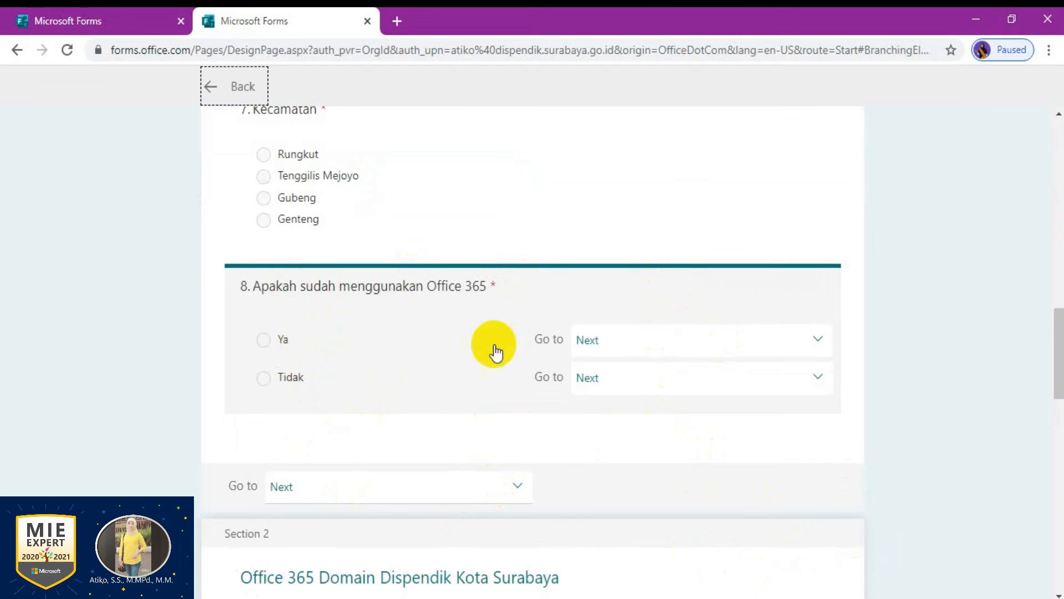
# Branch question 8 so that Ya goes to Section 2 (Office 365 Domain Dispendik Kota Surabaya) and Tidak goes to Section 3 (Aplikasi lain yang dipakai)
pyautogui.click(797, 344)
pyautogui.scroll(-4, 704, 499)
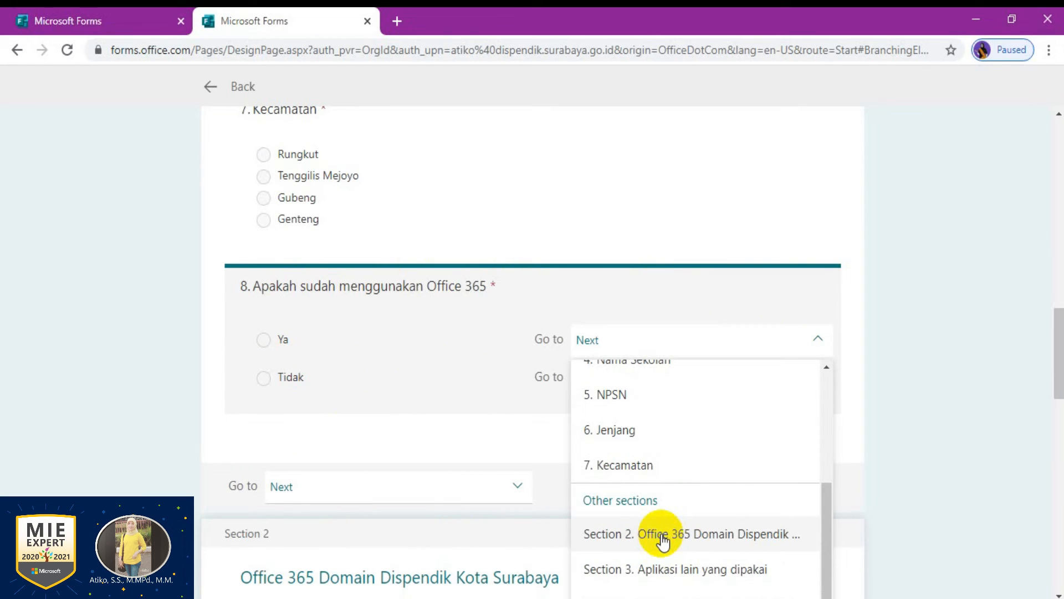
pyautogui.click(664, 541)
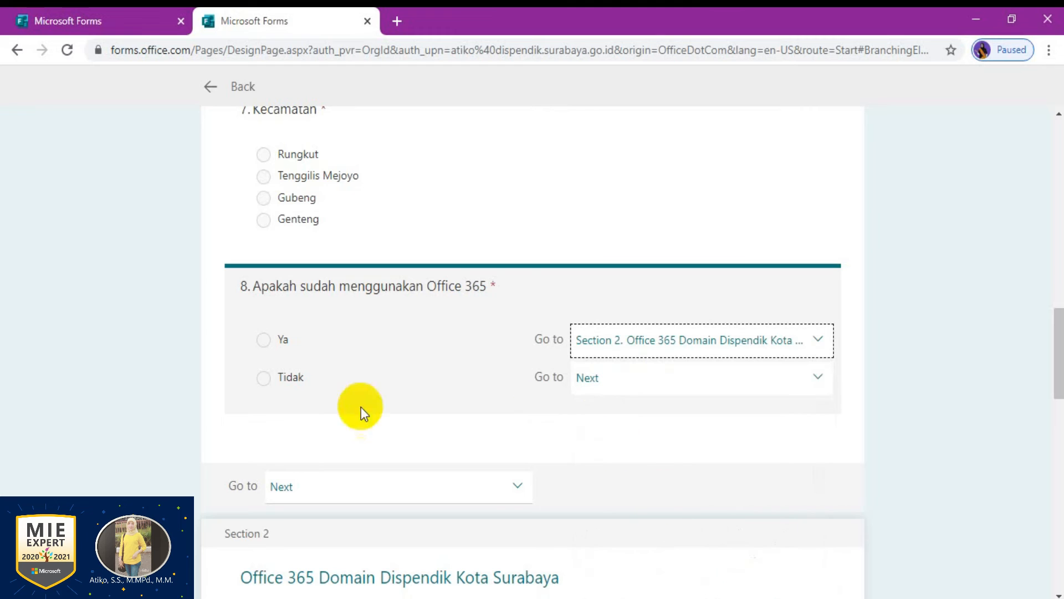
pyautogui.click(782, 390)
pyautogui.scroll(-5, 694, 549)
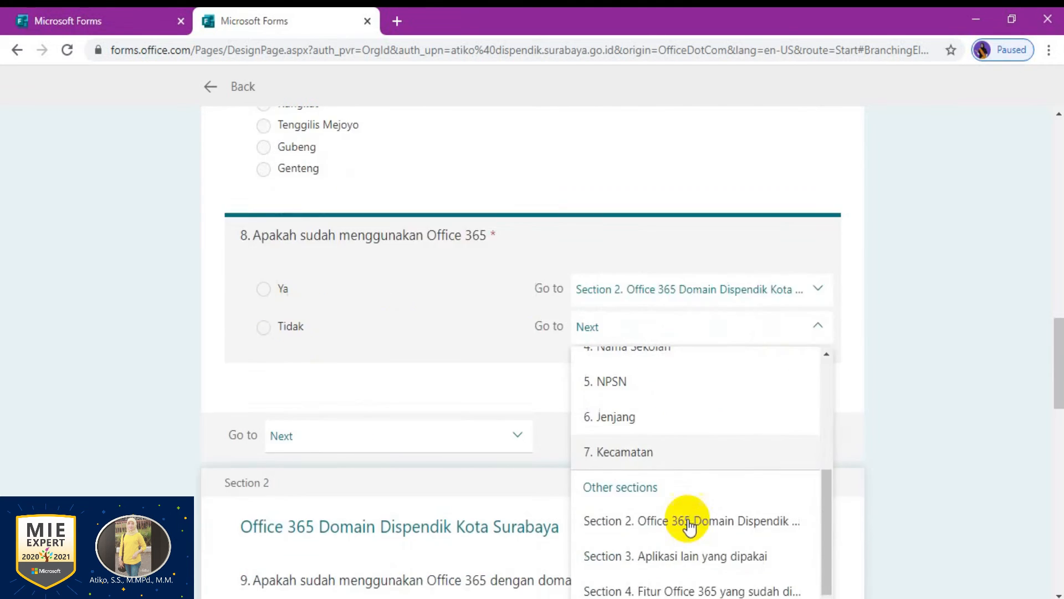
pyautogui.scroll(-5, 654, 449)
pyautogui.scroll(3, 654, 449)
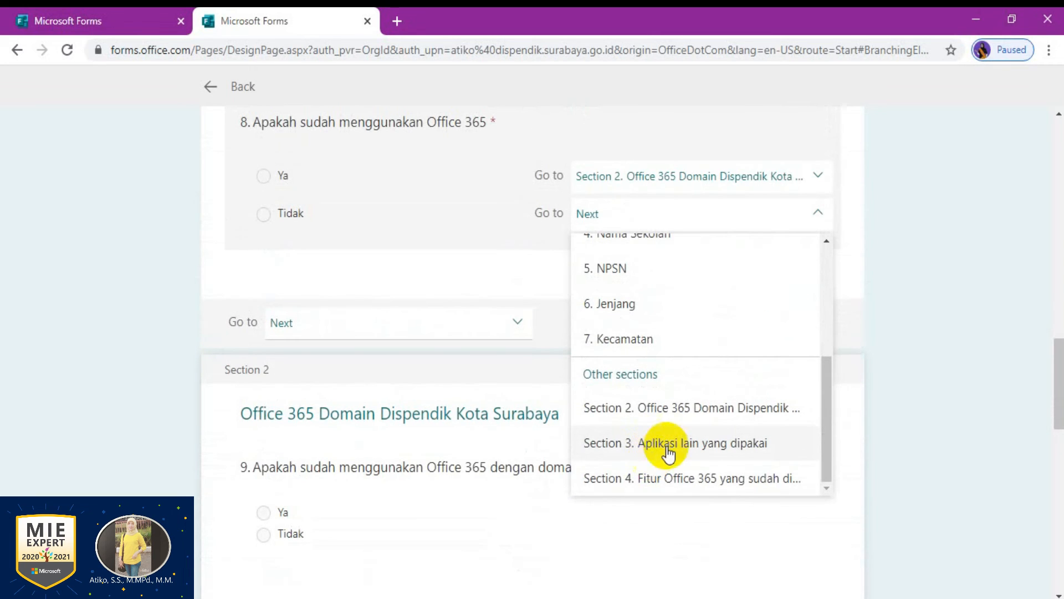
pyautogui.click(668, 446)
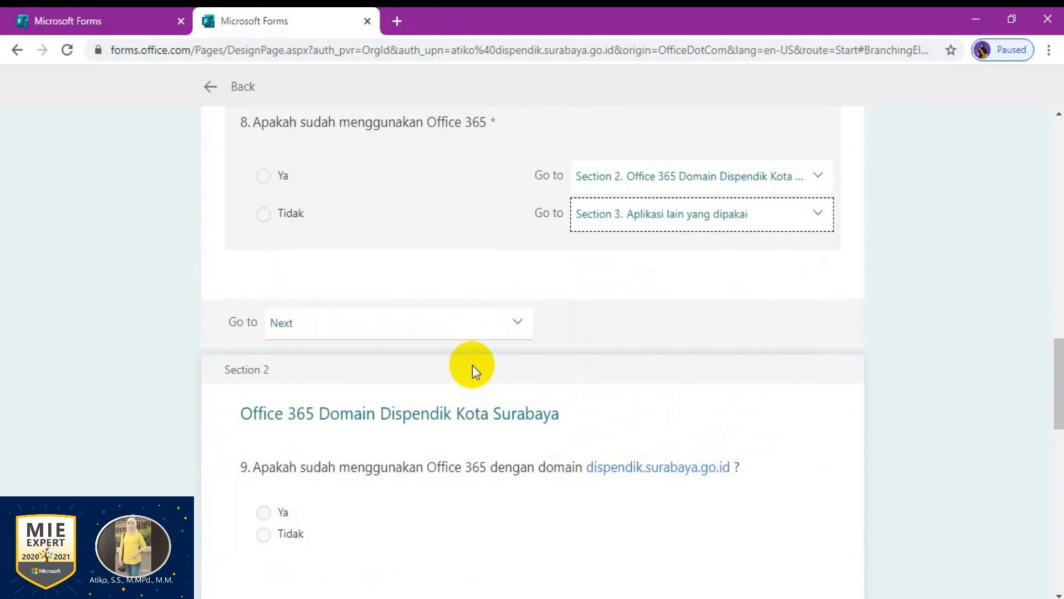
# Branch the Ya answer of question 9 to Section 4, the section on Office 365 features used in learning
pyautogui.scroll(-3, 472, 365)
pyautogui.click(387, 354)
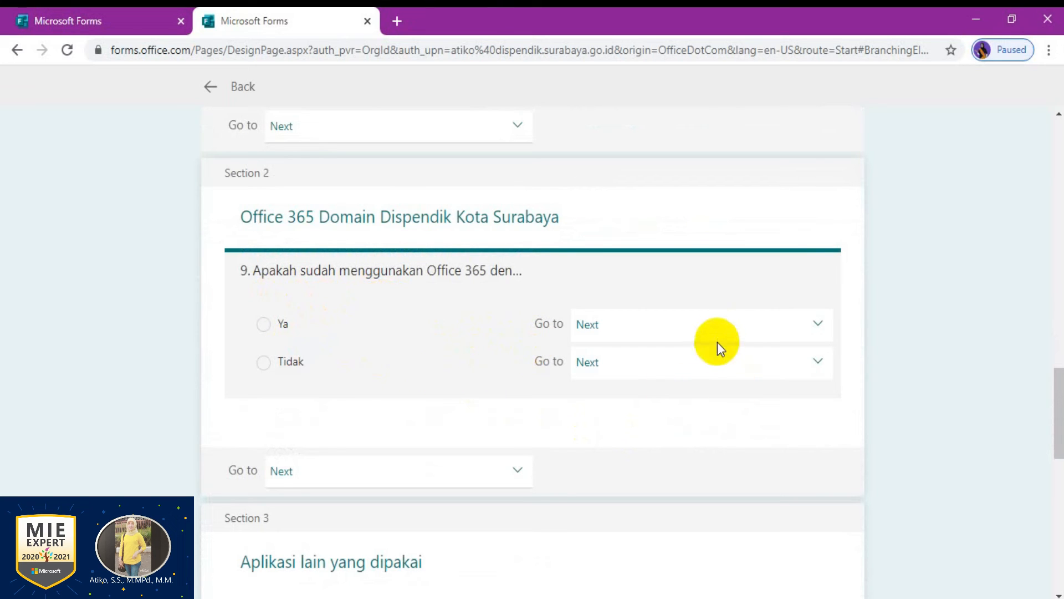
pyautogui.click(724, 328)
pyautogui.scroll(-2, 706, 461)
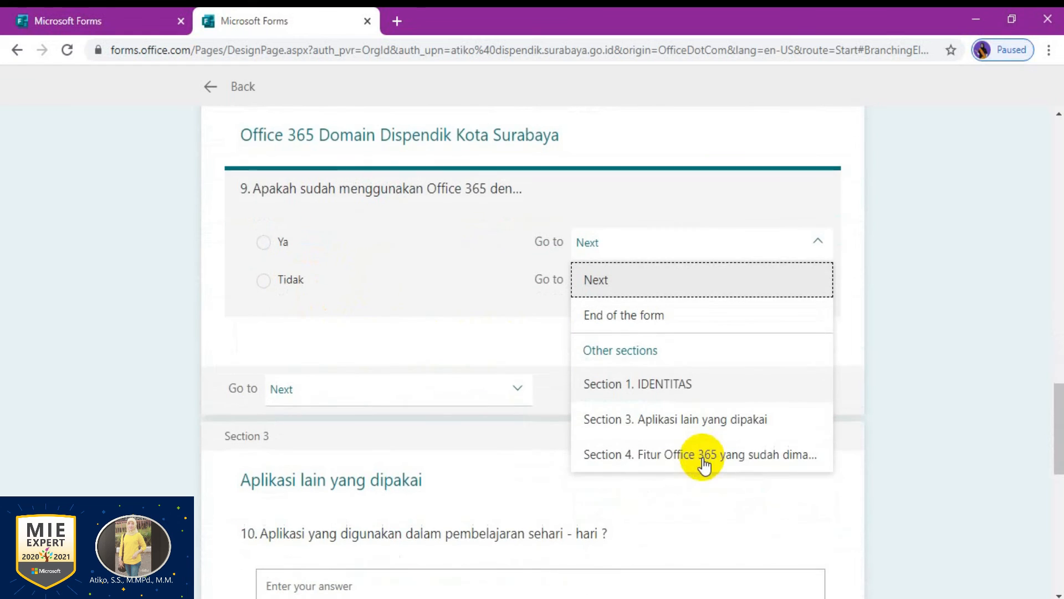
pyautogui.scroll(-2, 704, 465)
pyautogui.click(686, 374)
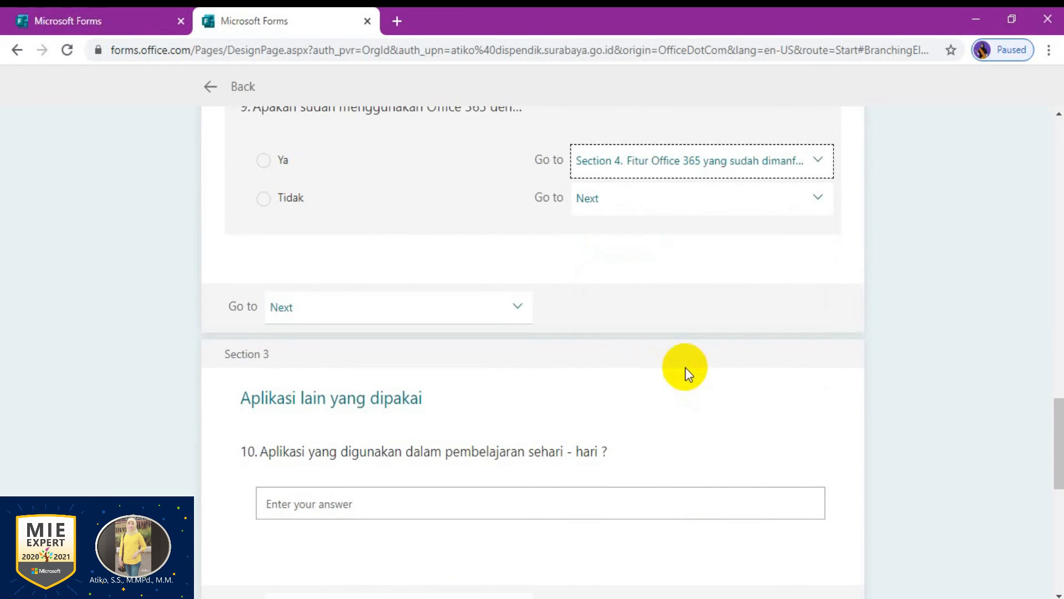
# Review the branching of question 8 and send the Tidak answer of question 9 to the end of the form
pyautogui.scroll(4, 686, 367)
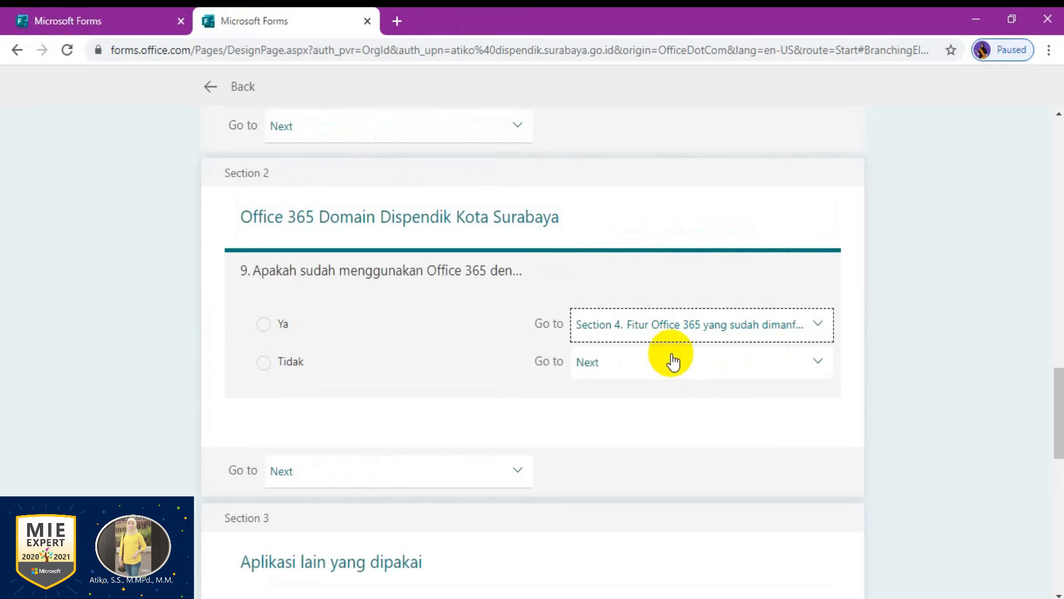
pyautogui.scroll(4, 555, 357)
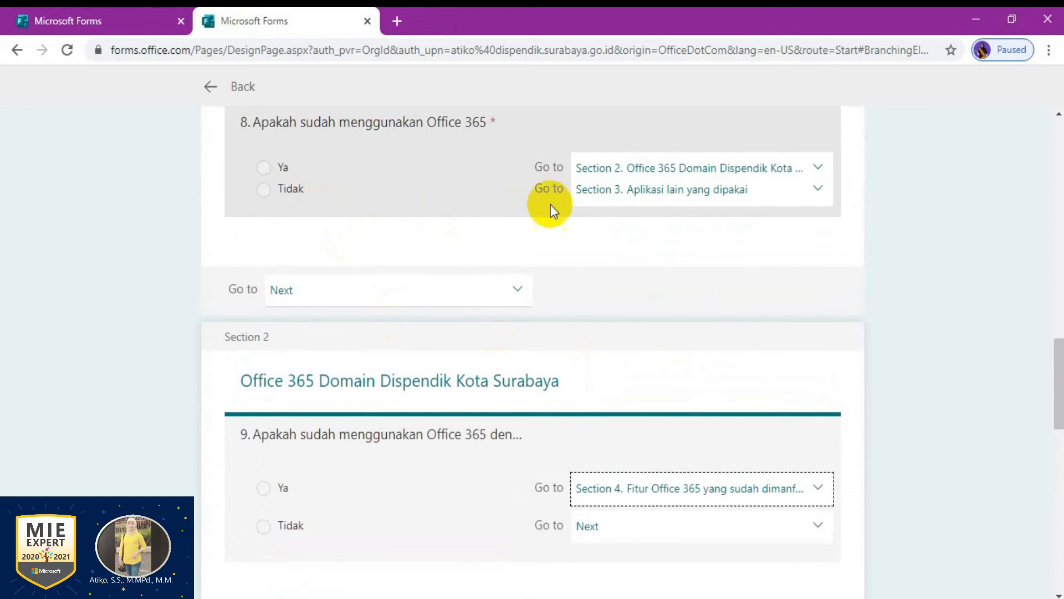
pyautogui.scroll(-2, 459, 287)
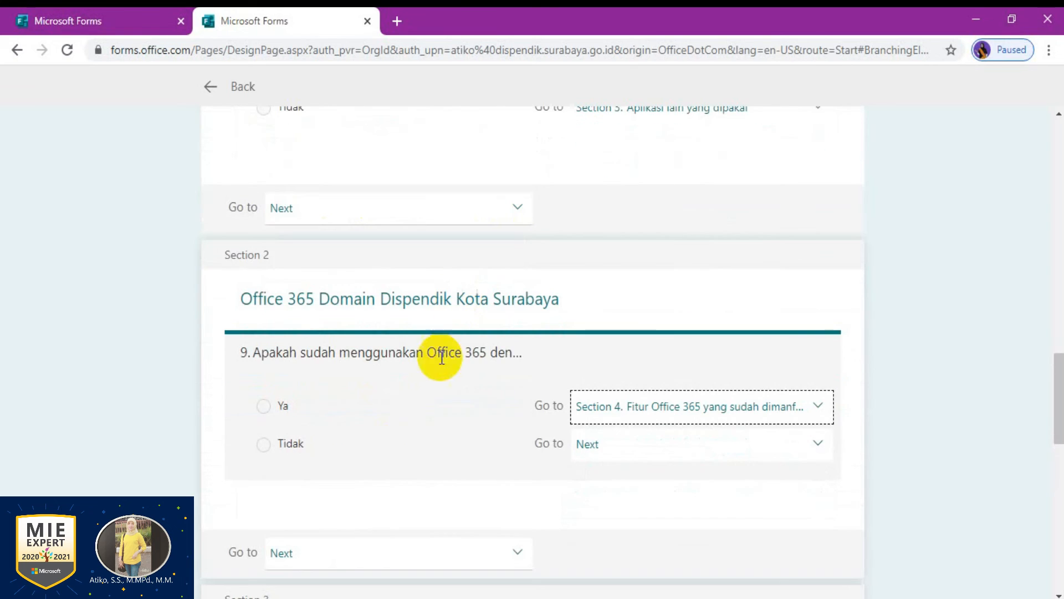
pyautogui.click(646, 445)
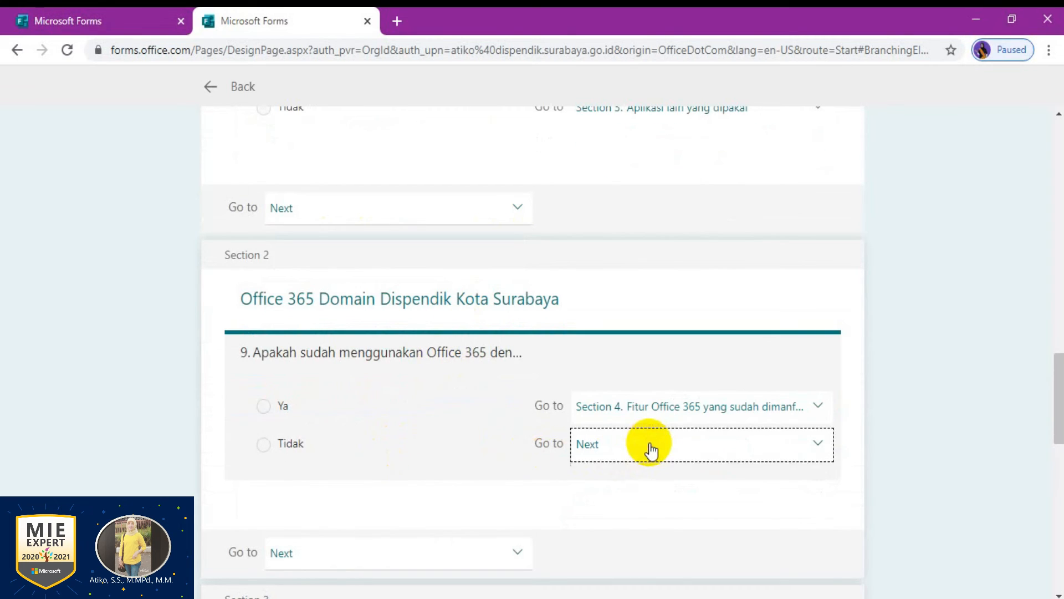
pyautogui.click(651, 517)
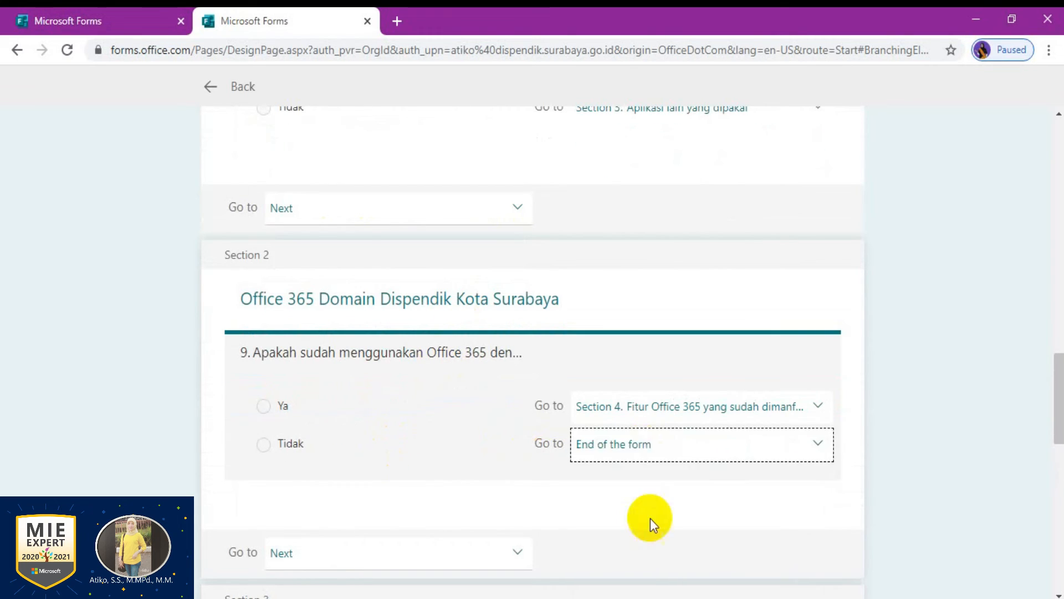
# Set Section 3, "Aplikasi lain yang dipakai", to go to the end of the form
pyautogui.scroll(-3, 487, 443)
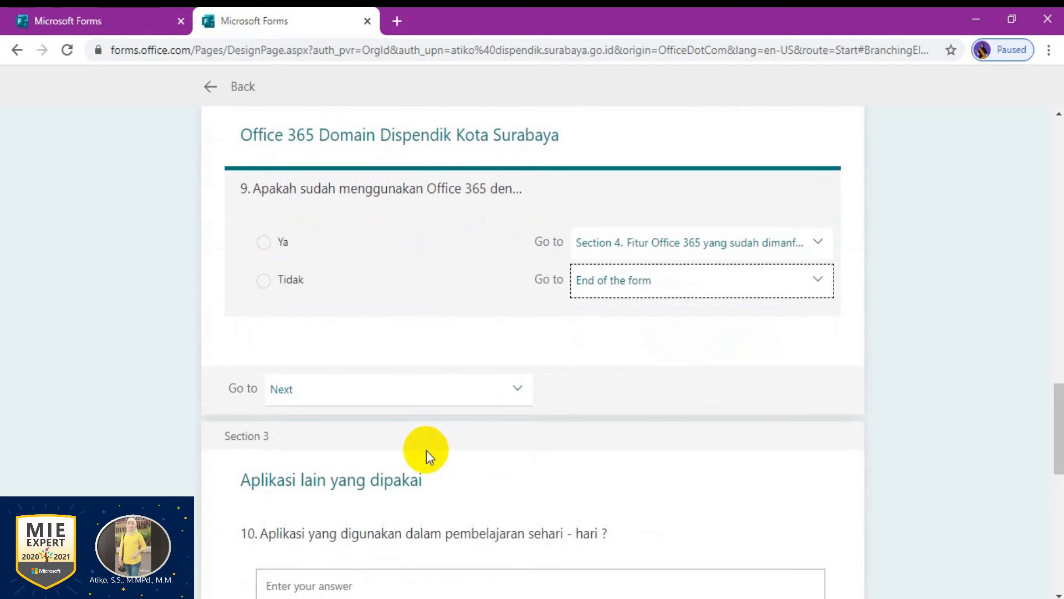
pyautogui.scroll(-2, 427, 450)
pyautogui.scroll(-2, 427, 450)
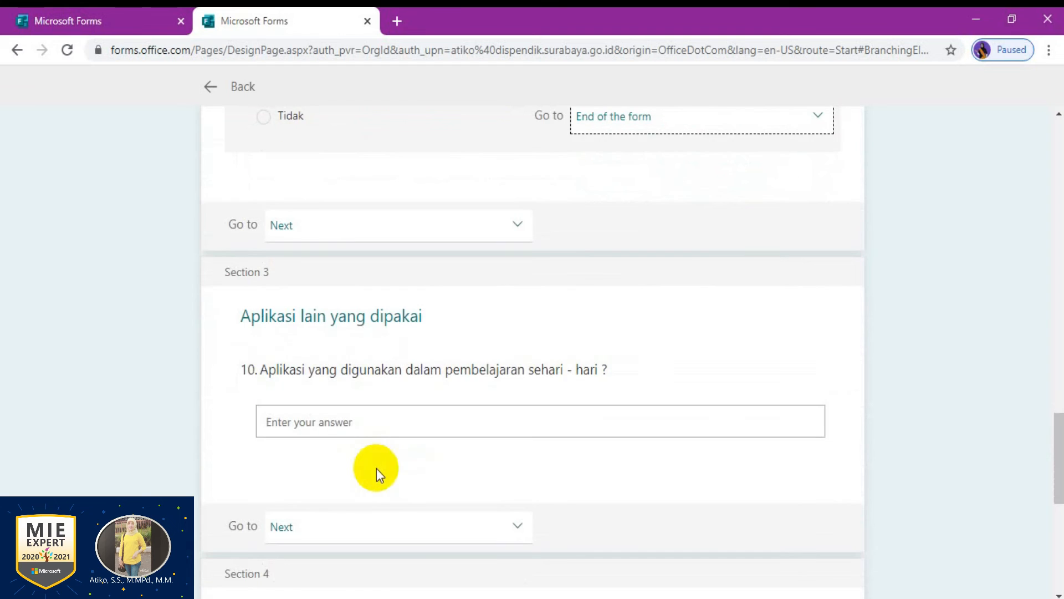
pyautogui.scroll(-2, 383, 473)
pyautogui.scroll(7, 394, 317)
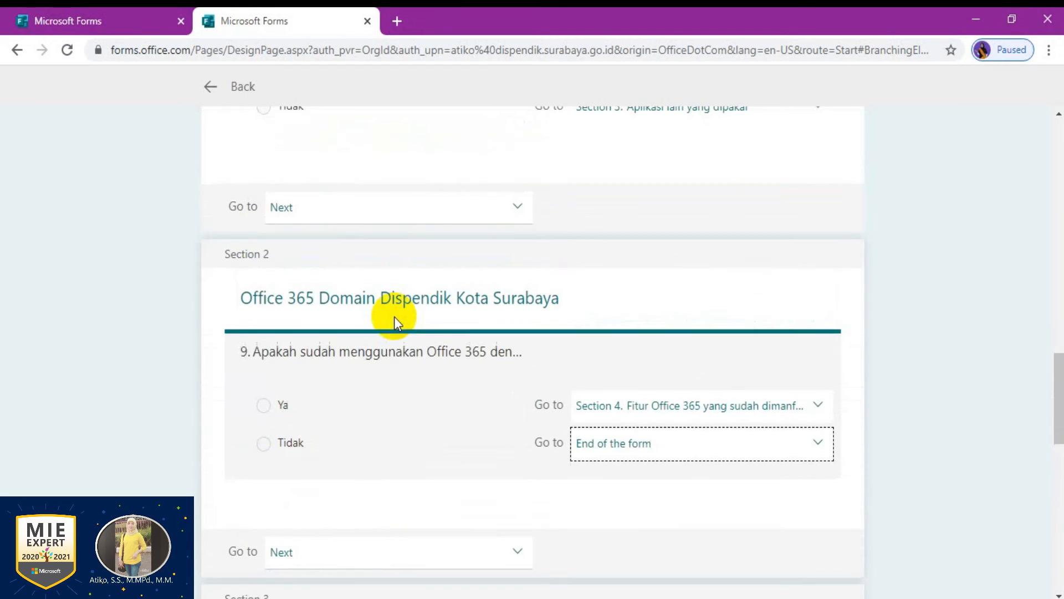
pyautogui.scroll(-4, 394, 317)
pyautogui.scroll(-4, 394, 317)
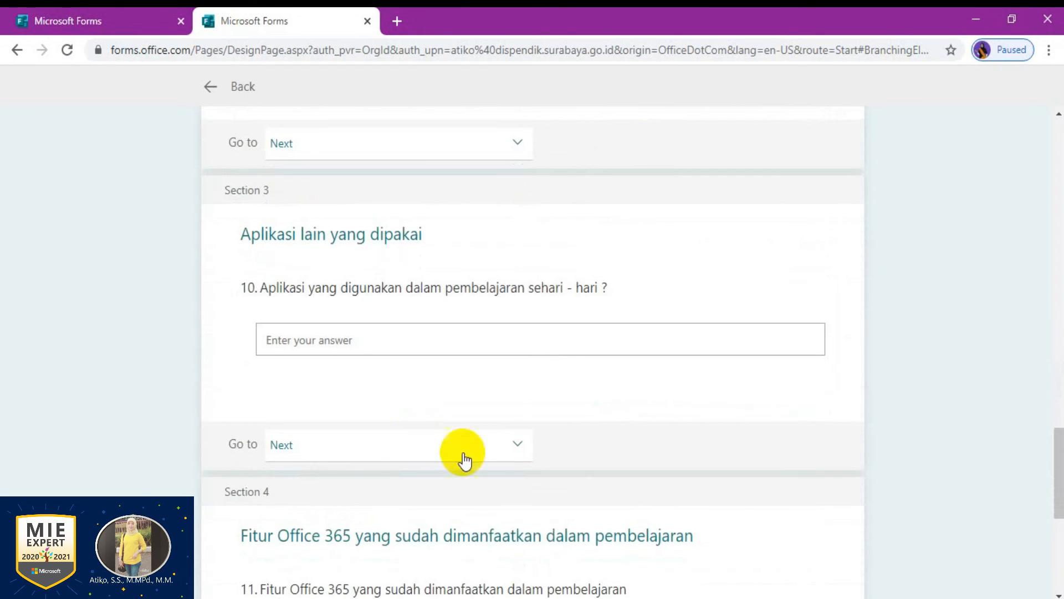
pyautogui.click(508, 443)
pyautogui.click(468, 417)
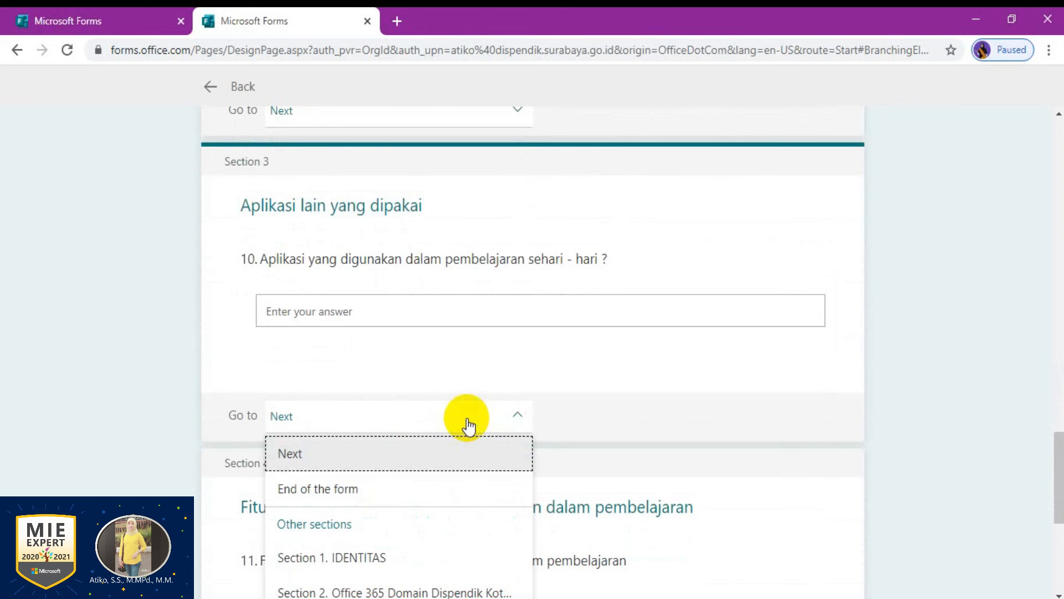
pyautogui.click(393, 491)
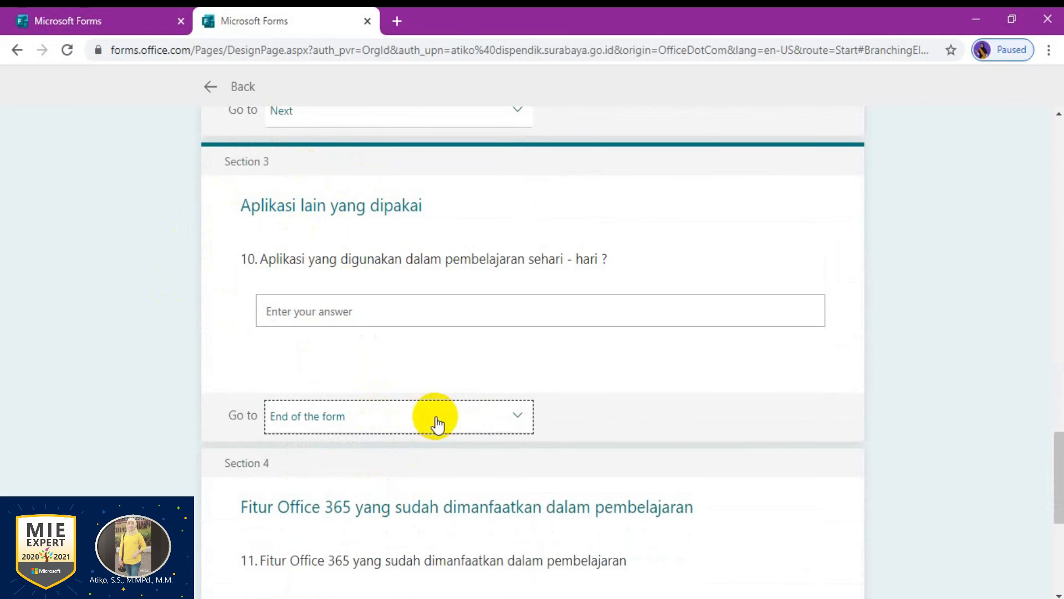
# Set Section 4, "Fitur Office 365 yang sudah dimanfaatkan dalam pembelajaran", to go to the end of the form
pyautogui.scroll(-6, 436, 424)
pyautogui.click(413, 481)
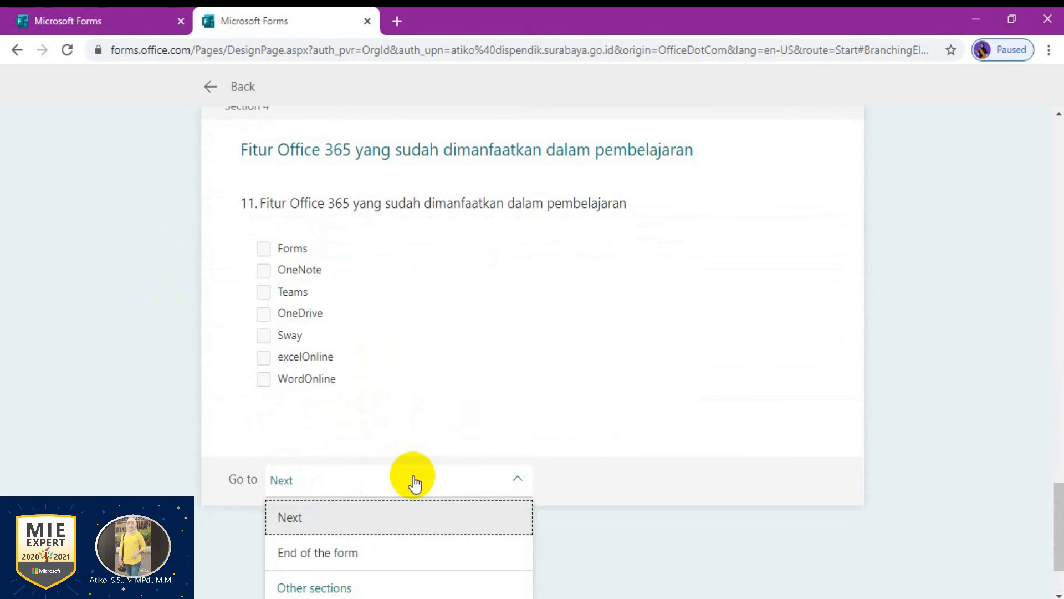
pyautogui.click(381, 551)
# Review the branching of all sections, leave the branching settings and open the form's preview
pyautogui.scroll(1, 388, 435)
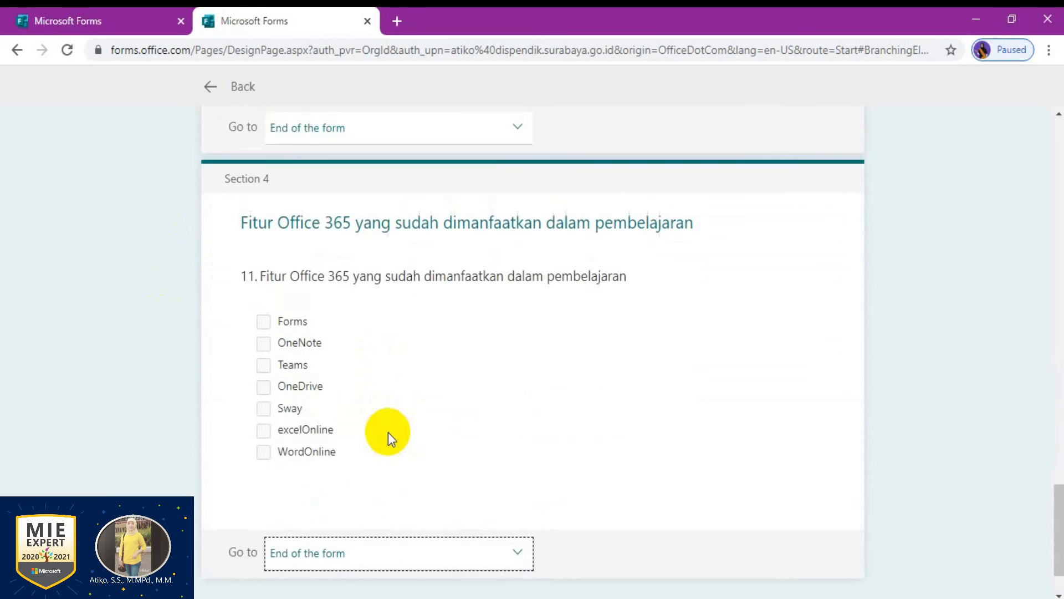
pyautogui.scroll(3, 379, 384)
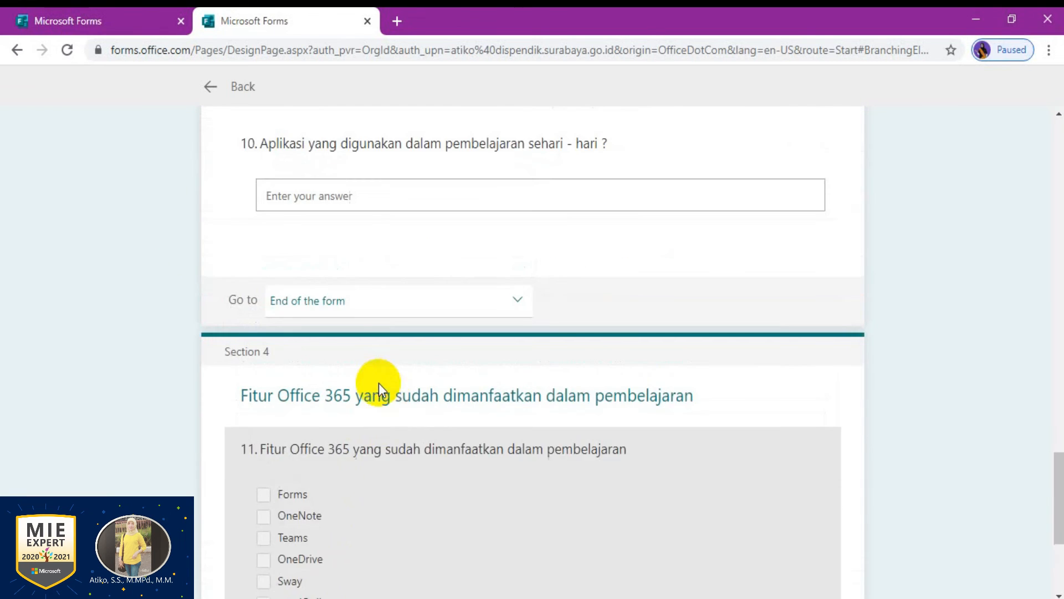
pyautogui.scroll(7, 402, 427)
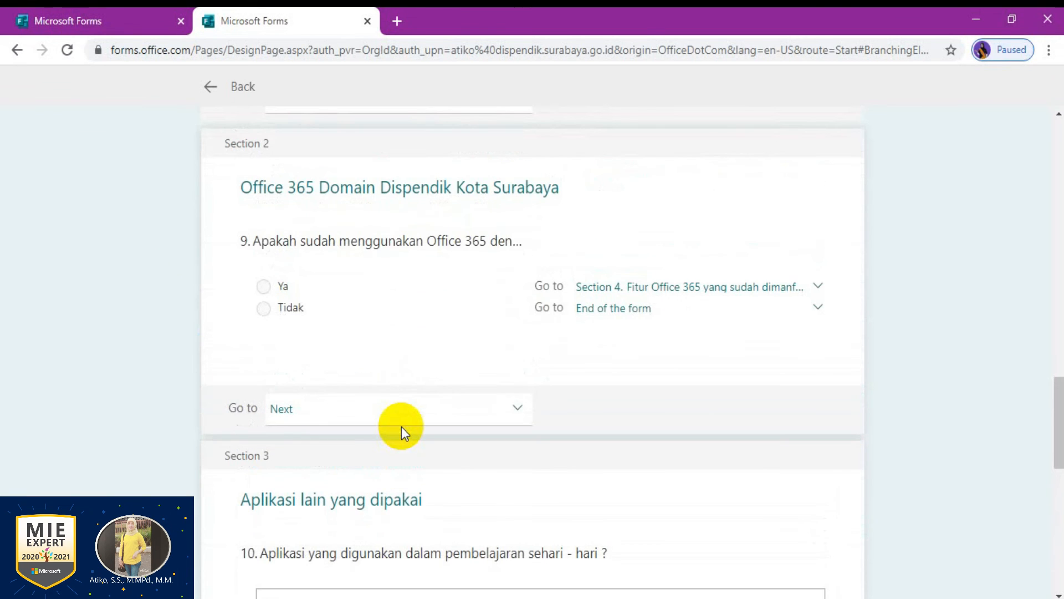
pyautogui.scroll(7, 401, 427)
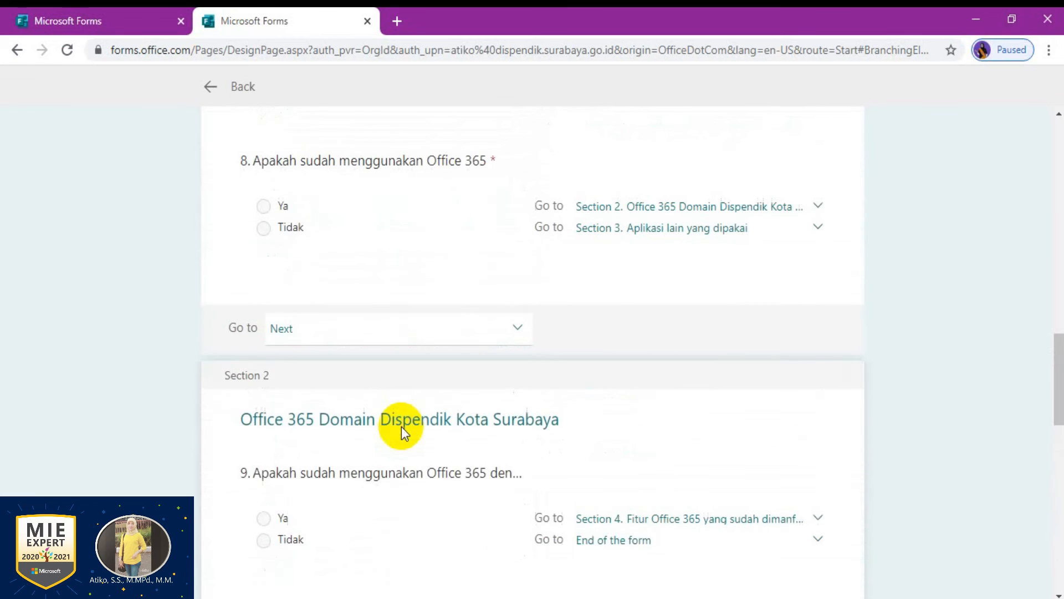
pyautogui.click(235, 87)
pyautogui.click(746, 134)
# Fill in the NAMA LENGKAP and Office 365 account questions of the preview with the sample answer "a"
pyautogui.scroll(-3, 364, 421)
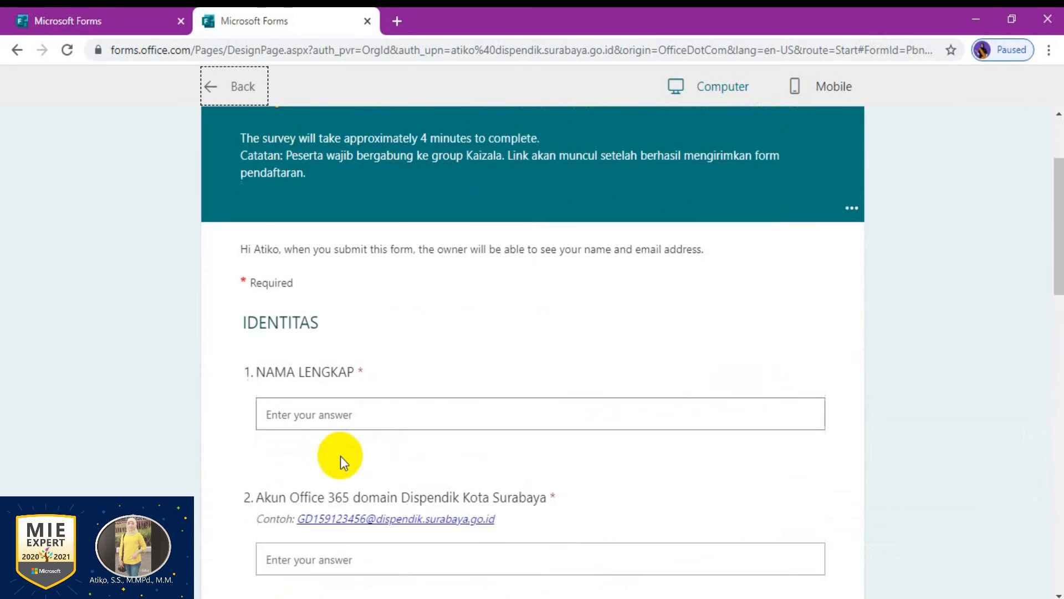
pyautogui.click(308, 400)
pyautogui.write('a')
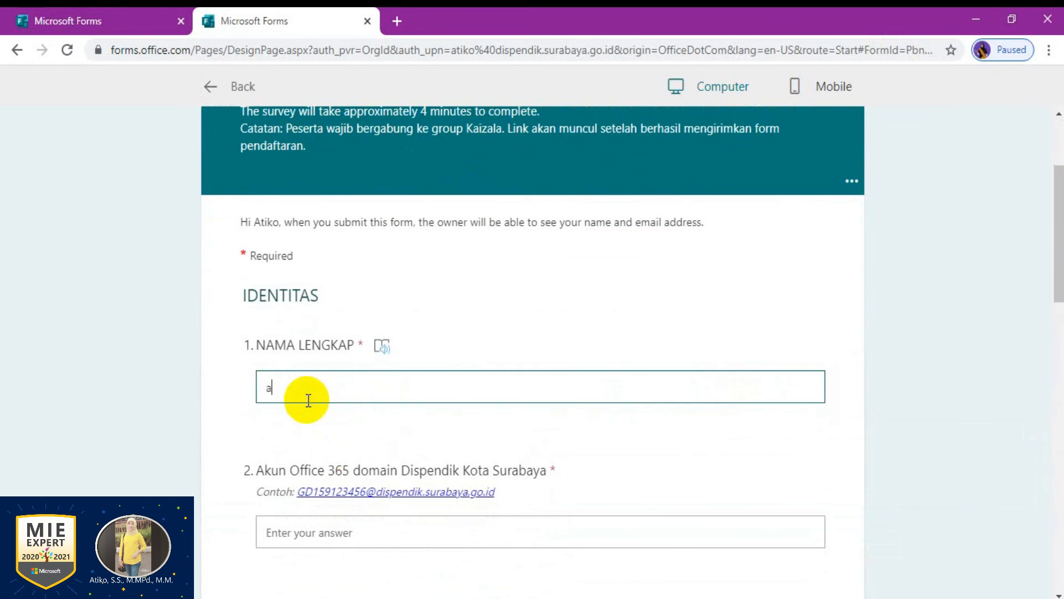
pyautogui.scroll(-3, 309, 401)
pyautogui.click(302, 364)
pyautogui.write('a')
# Enter a placeholder for the Kaizala phone number and "s" for Nama Sekolah in the preview
pyautogui.scroll(-3, 294, 365)
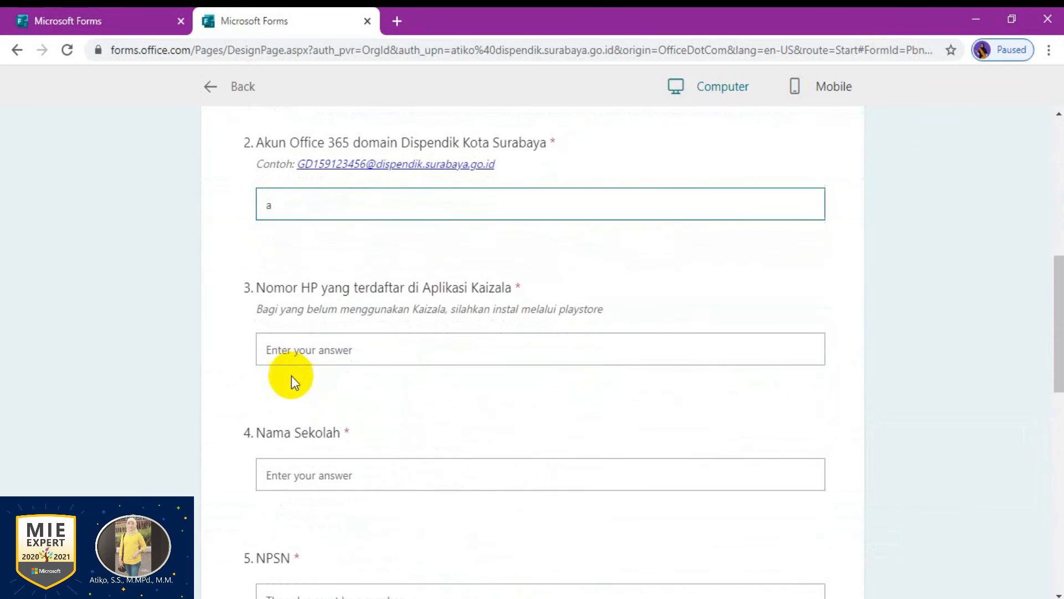
pyautogui.click(293, 349)
pyautogui.scroll(-3, 293, 346)
pyautogui.click(282, 309)
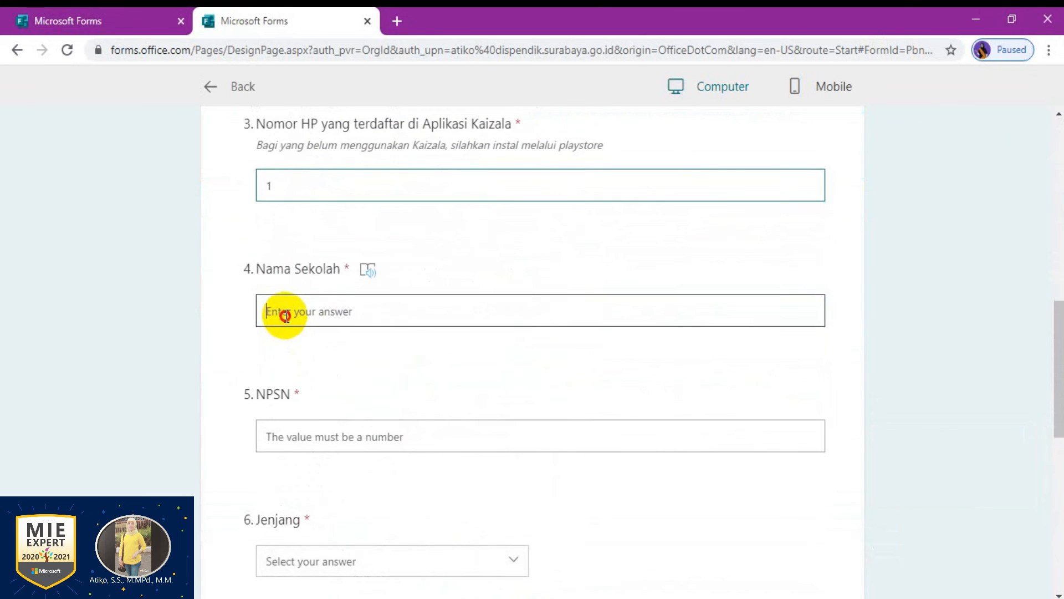
pyautogui.write('s')
# Test the number restriction of the NPSN question by entering 1 and replacing it with the letter "a"
pyautogui.scroll(-3, 286, 315)
pyautogui.click(285, 272)
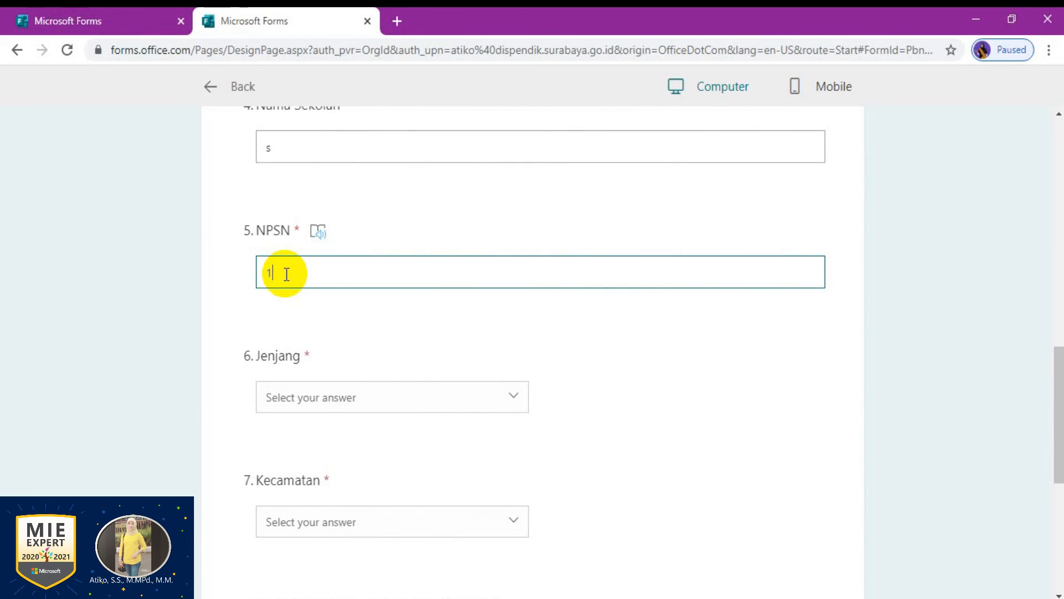
pyautogui.press('BackSpace')
pyautogui.write('a')
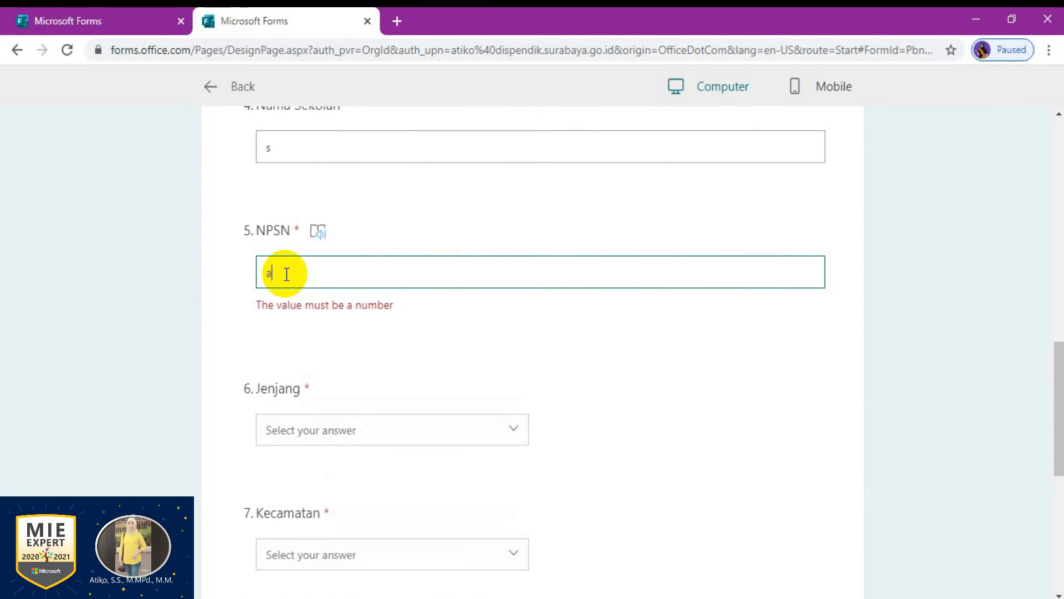
# Replace the NPSN answer with 1 and choose SMP for the Jenjang question in the preview
pyautogui.press('BackSpace')
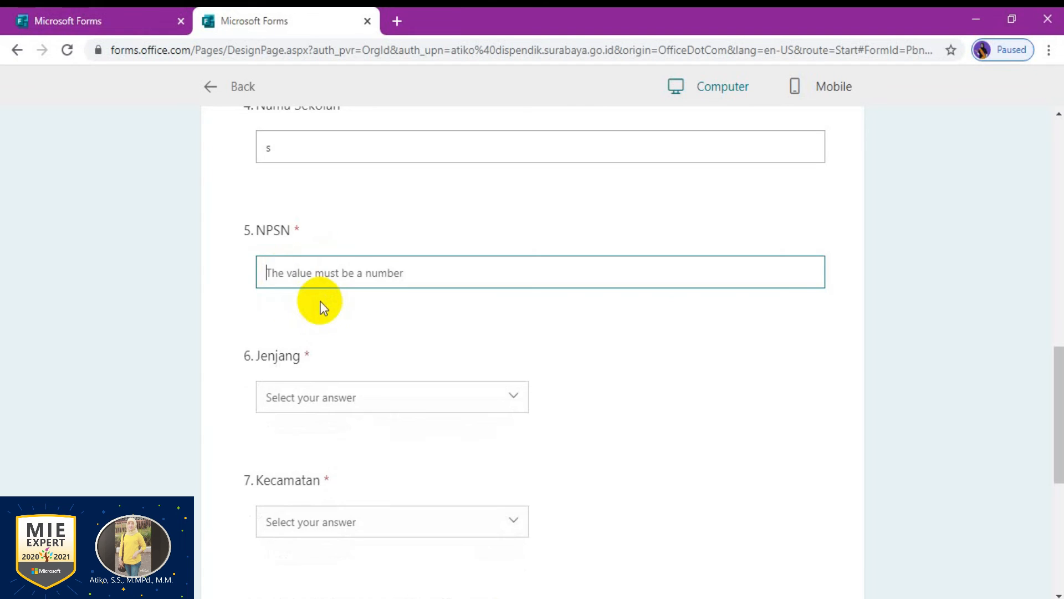
pyautogui.write('1')
pyautogui.scroll(-2, 321, 316)
pyautogui.click(327, 317)
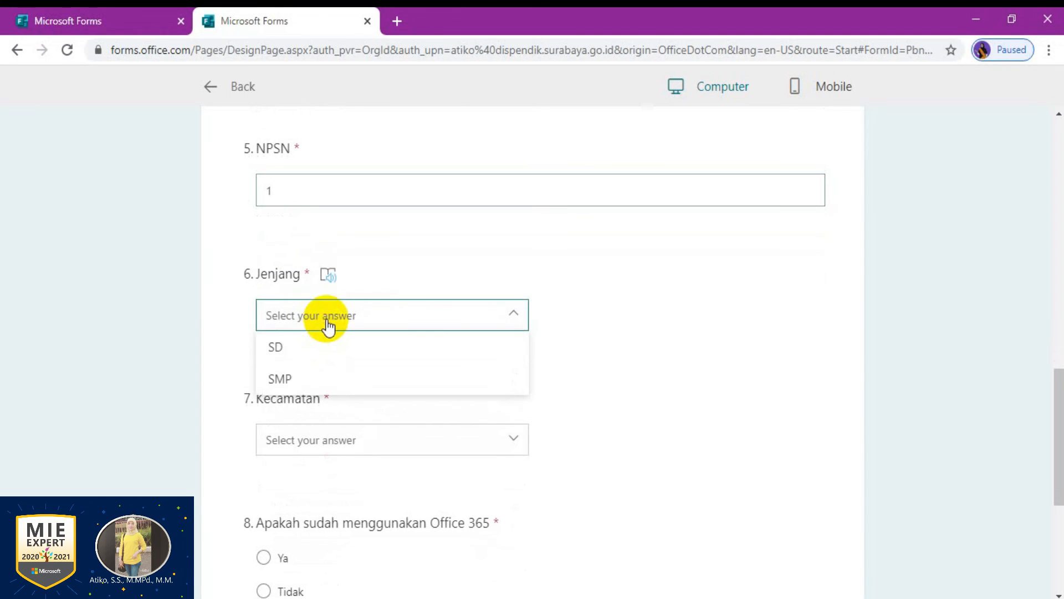
pyautogui.click(321, 377)
# Choose Tenggilis Mejoyo as the answer to the Kecamatan question
pyautogui.scroll(-2, 334, 358)
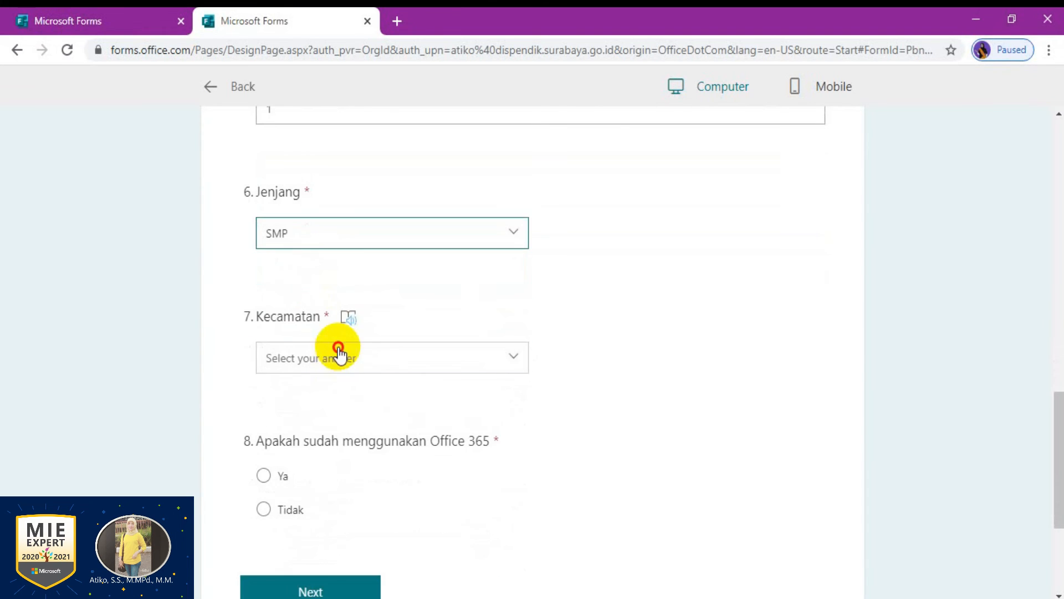
pyautogui.click(339, 357)
pyautogui.click(340, 419)
# Answer Ya to both the Office 365 usage question and the dispendik.surabaya.go.id domain question, continuing to the Fitur Office 365 section
pyautogui.scroll(-2, 343, 393)
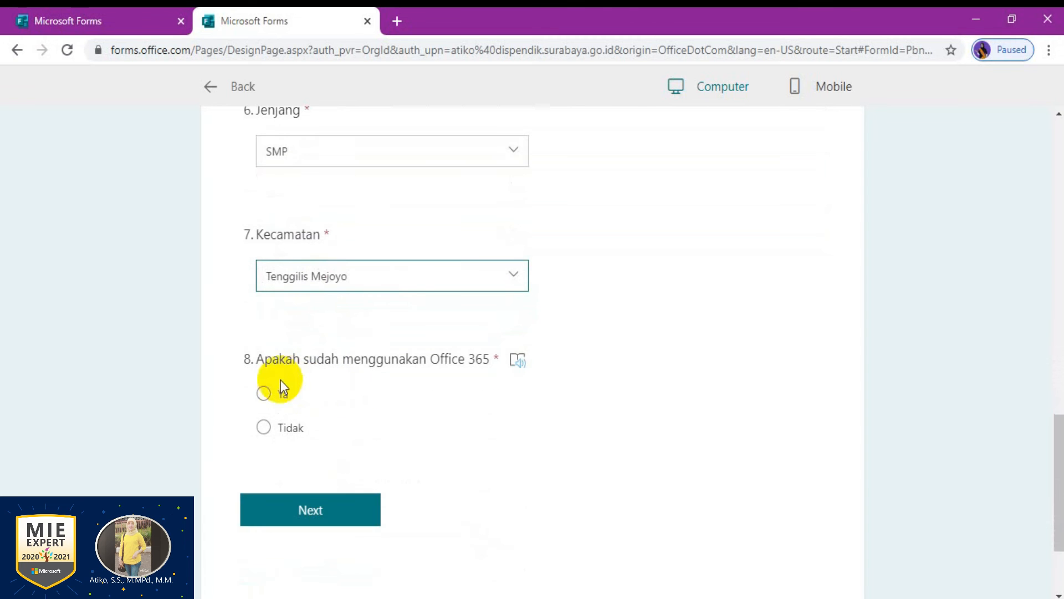
pyautogui.click(264, 395)
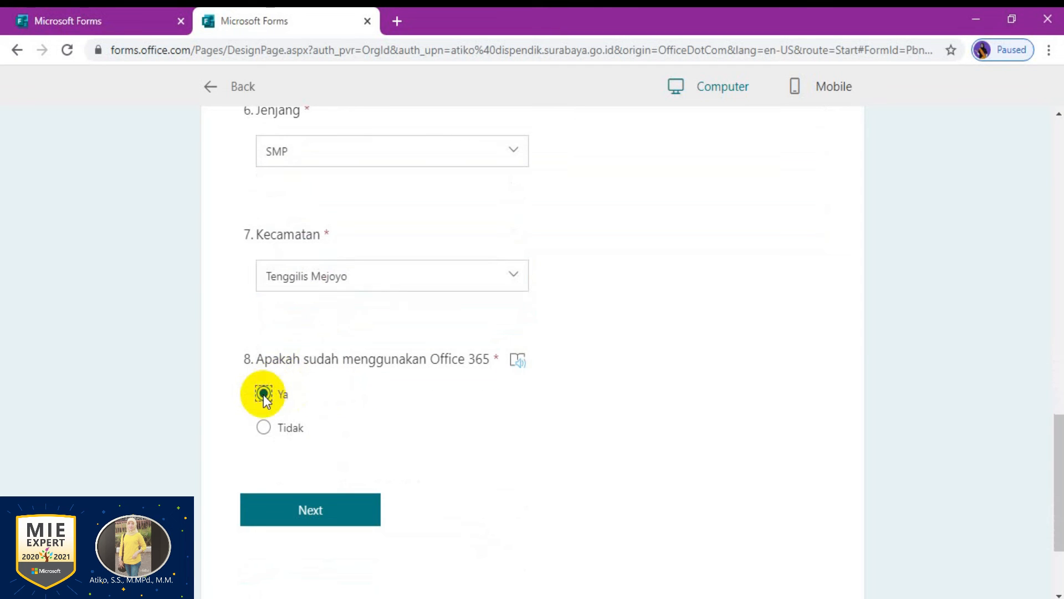
pyautogui.click(304, 506)
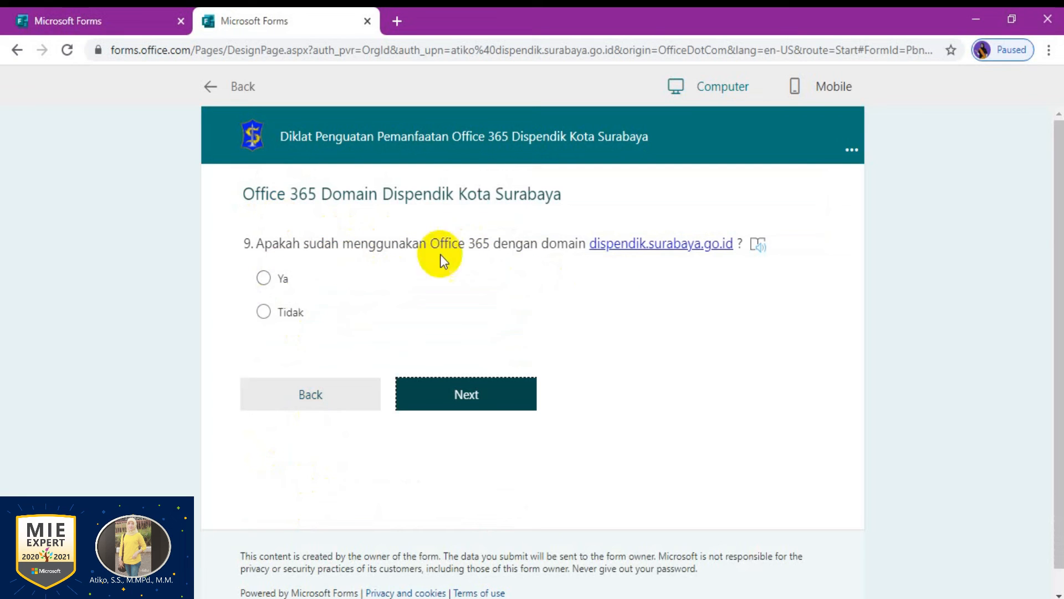
pyautogui.click(264, 279)
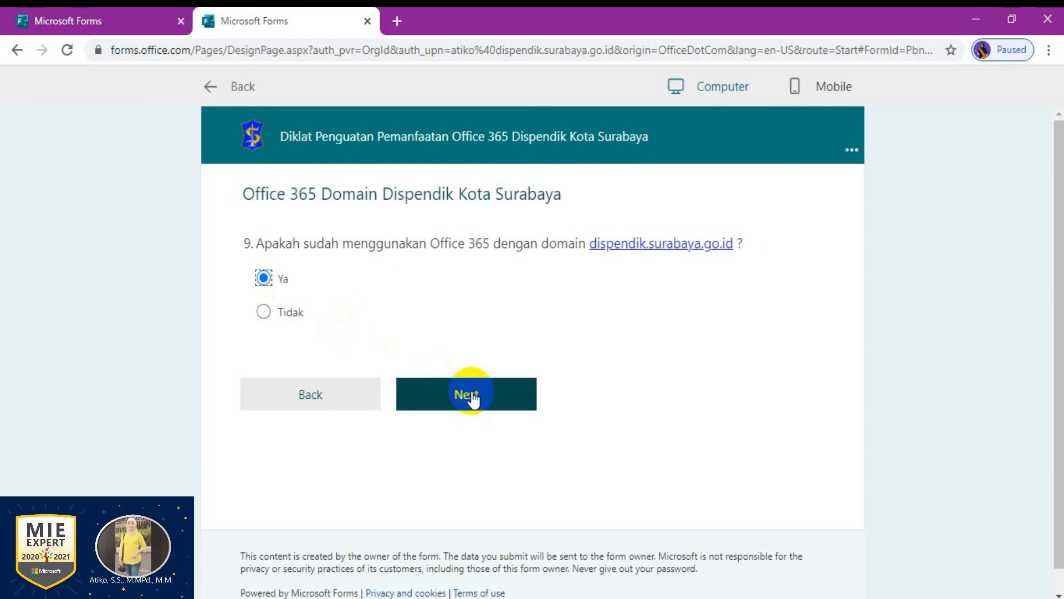
pyautogui.click(470, 397)
# Select all the Office 365 features used in learning, from Forms through WordOnline, in question 10
pyautogui.click(265, 280)
pyautogui.click(264, 312)
pyautogui.click(265, 348)
pyautogui.click(265, 382)
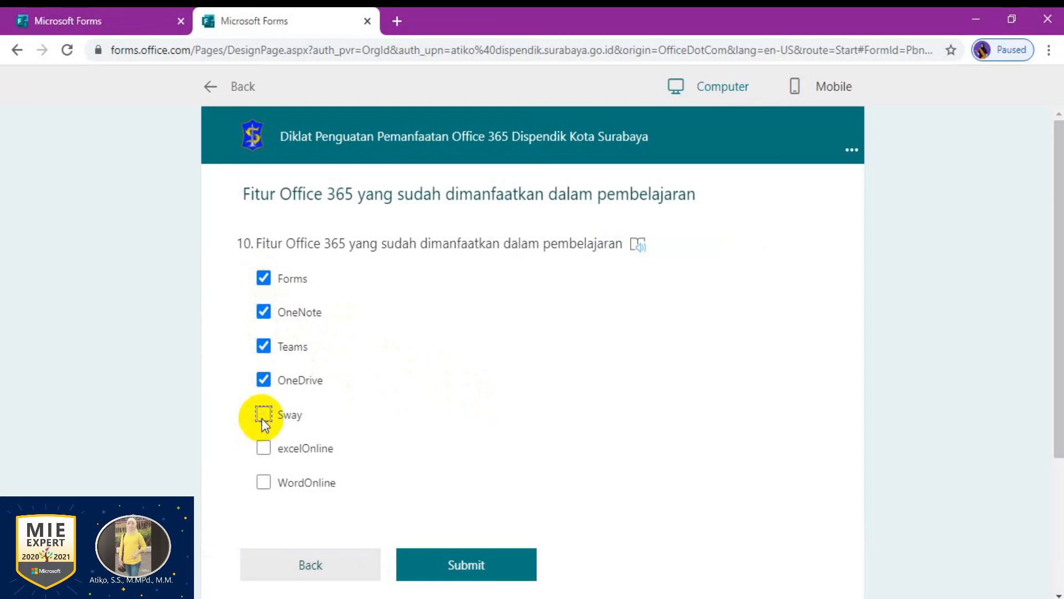
pyautogui.click(265, 448)
pyautogui.click(264, 481)
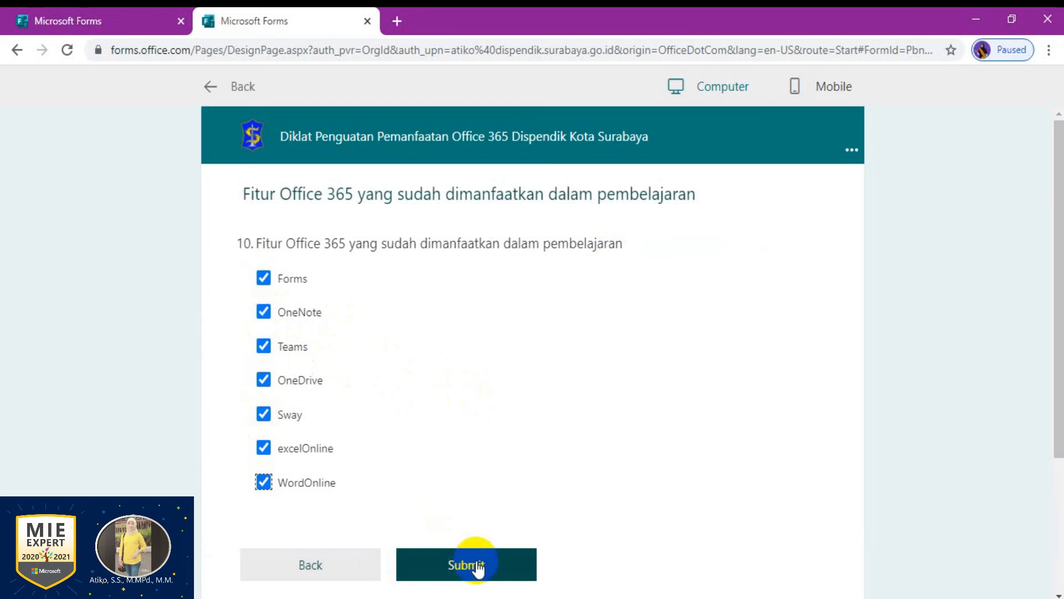
# Return to the first section, change the Office 365 usage answer to Tidak and continue to the section it branches to
pyautogui.click(305, 564)
pyautogui.click(292, 397)
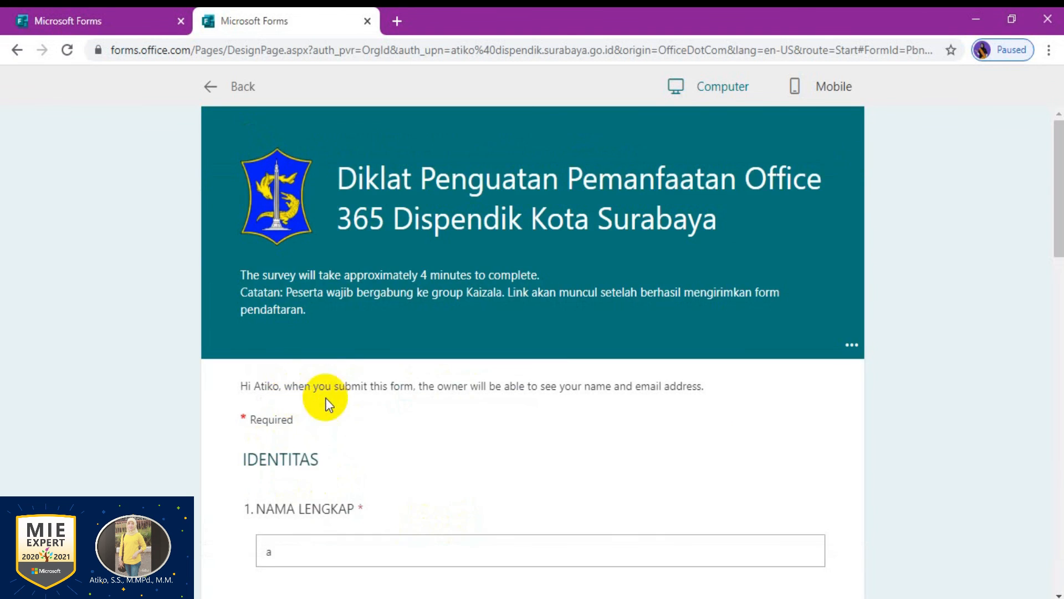
pyautogui.scroll(-5, 330, 410)
pyautogui.scroll(-10, 335, 420)
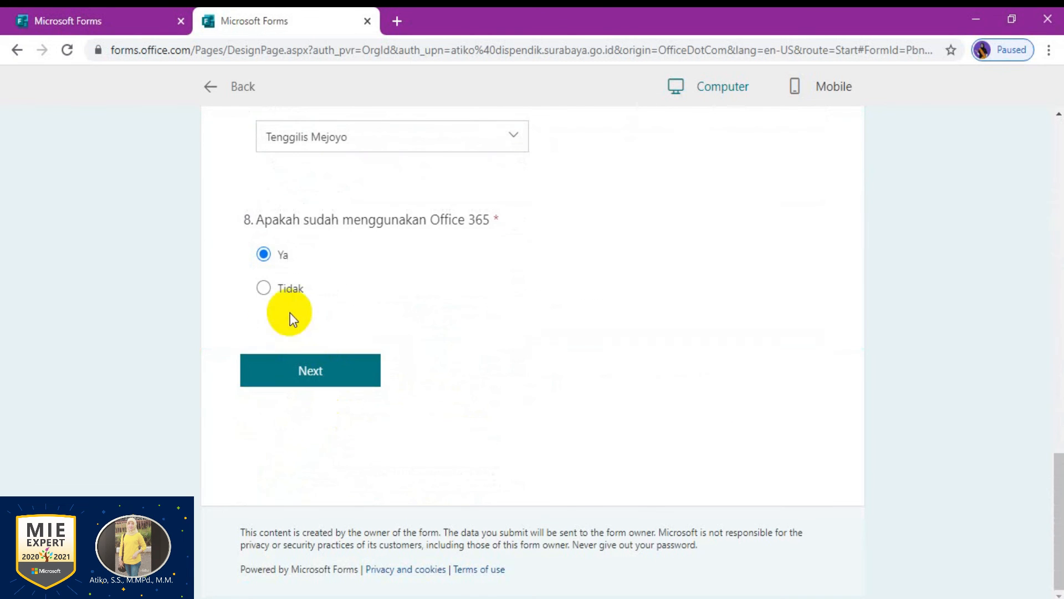
pyautogui.click(263, 287)
pyautogui.click(303, 370)
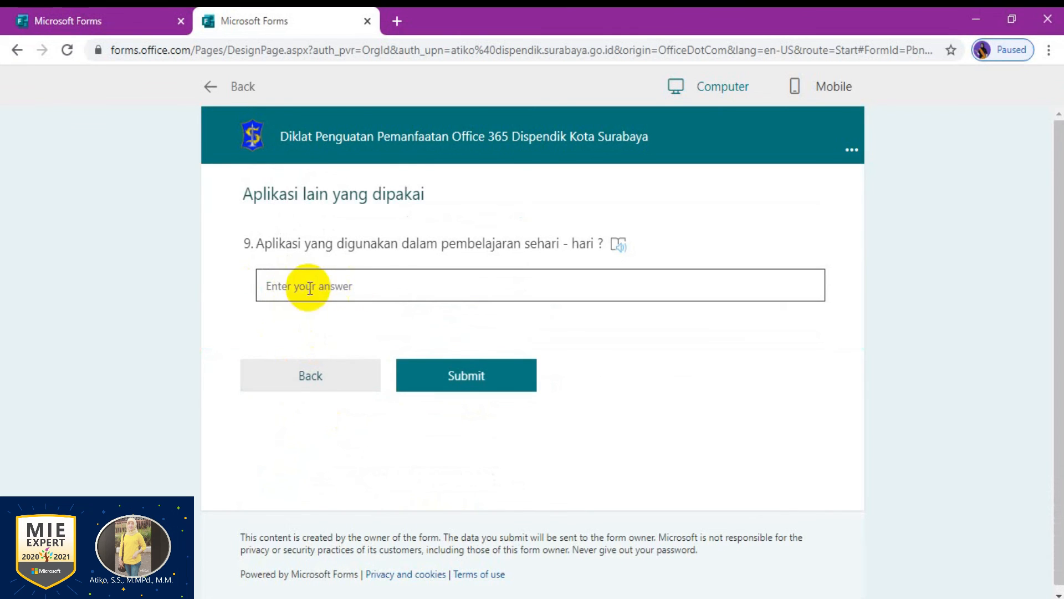
# Check the answer field of the Aplikasi lain yang dipakai section, then return to the first section and review its header and opening questions
pyautogui.click(355, 286)
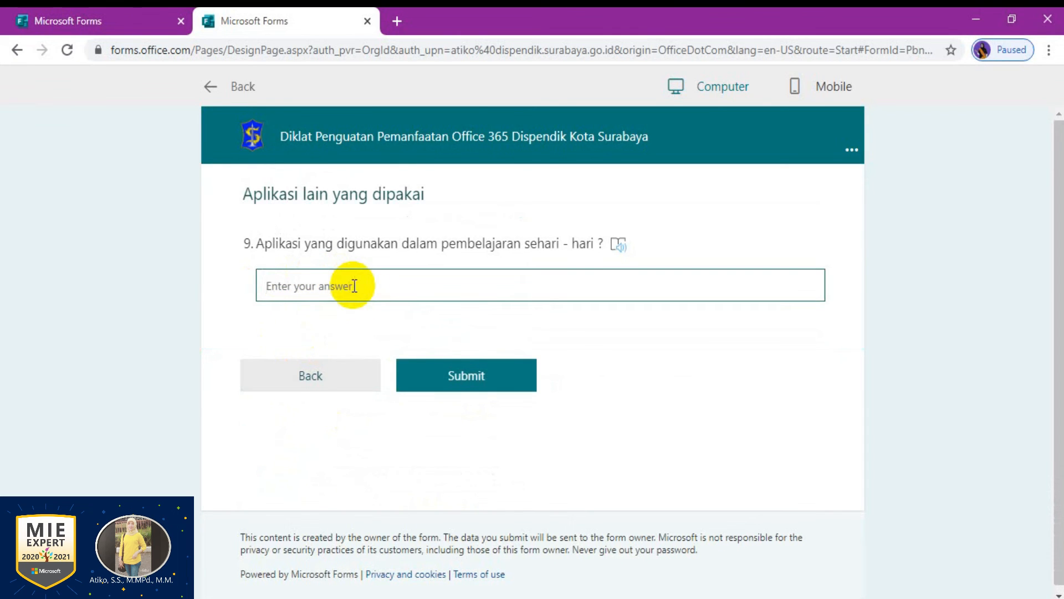
pyautogui.click(309, 375)
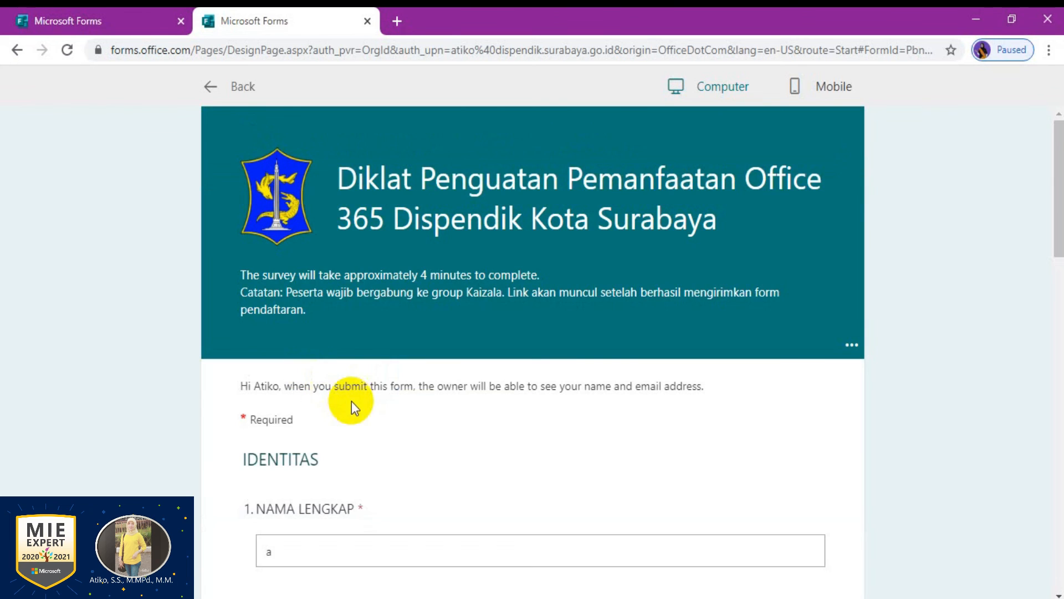
pyautogui.scroll(-4, 609, 289)
pyautogui.scroll(3, 533, 289)
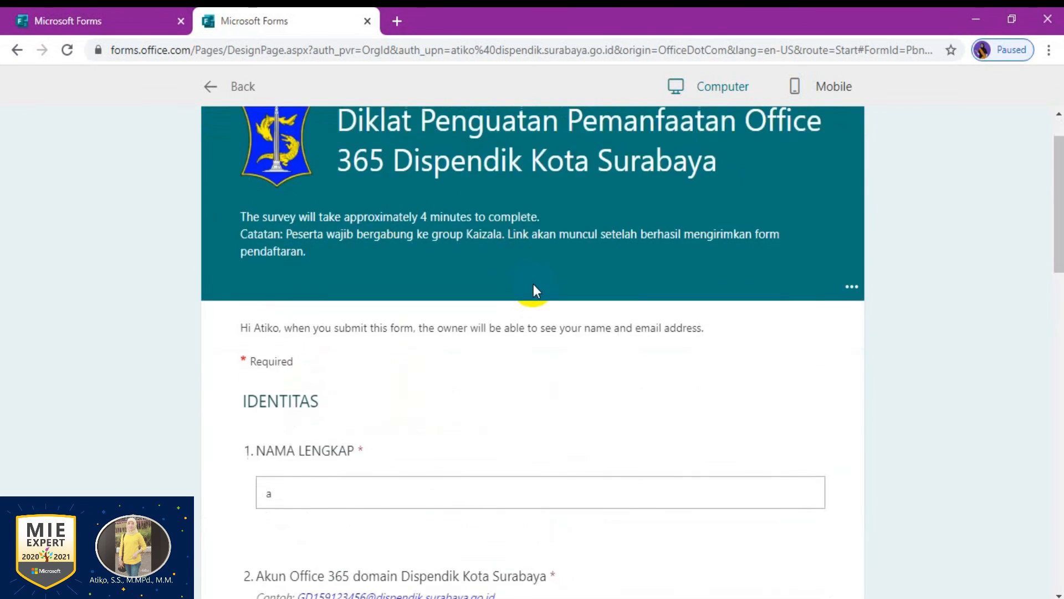
pyautogui.scroll(1, 533, 284)
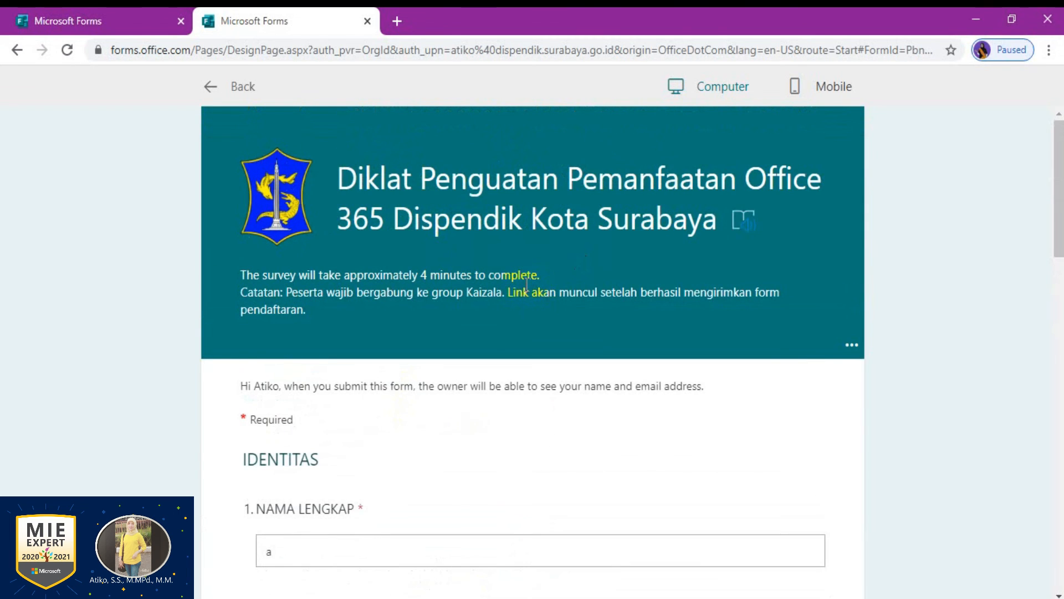
pyautogui.scroll(-1, 503, 389)
pyautogui.scroll(1, 505, 389)
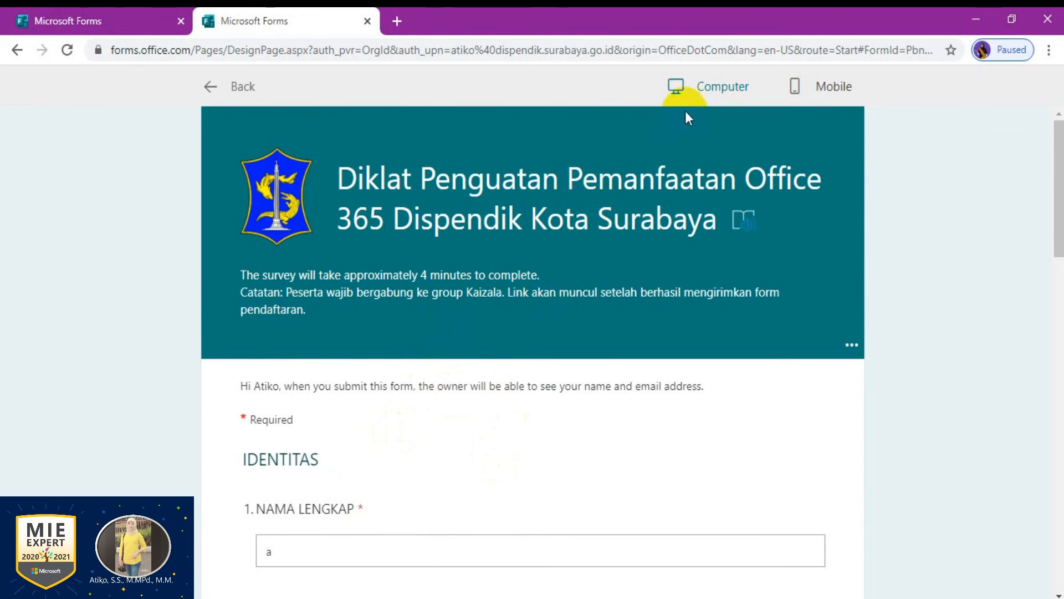
# Compare the computer and mobile previews of the form, looking through the first questions in the mobile layout
pyautogui.click(708, 89)
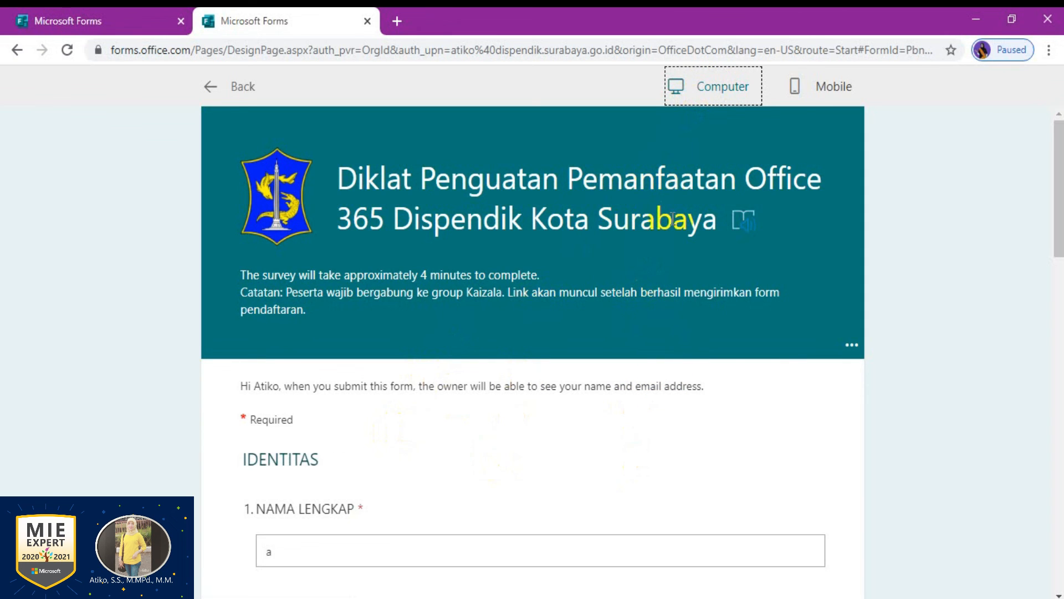
pyautogui.click(823, 88)
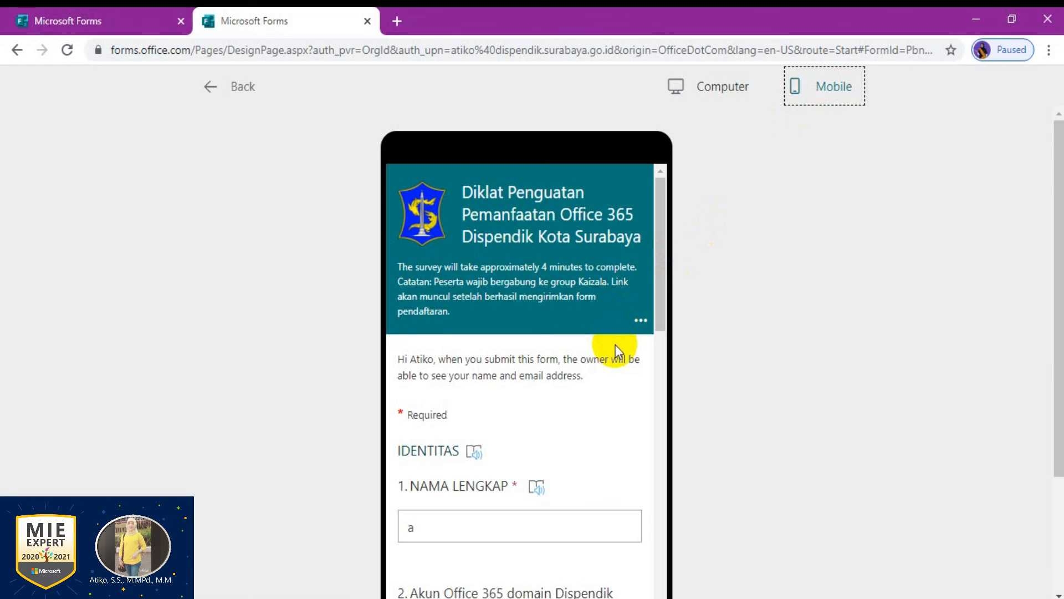
pyautogui.scroll(-3, 594, 340)
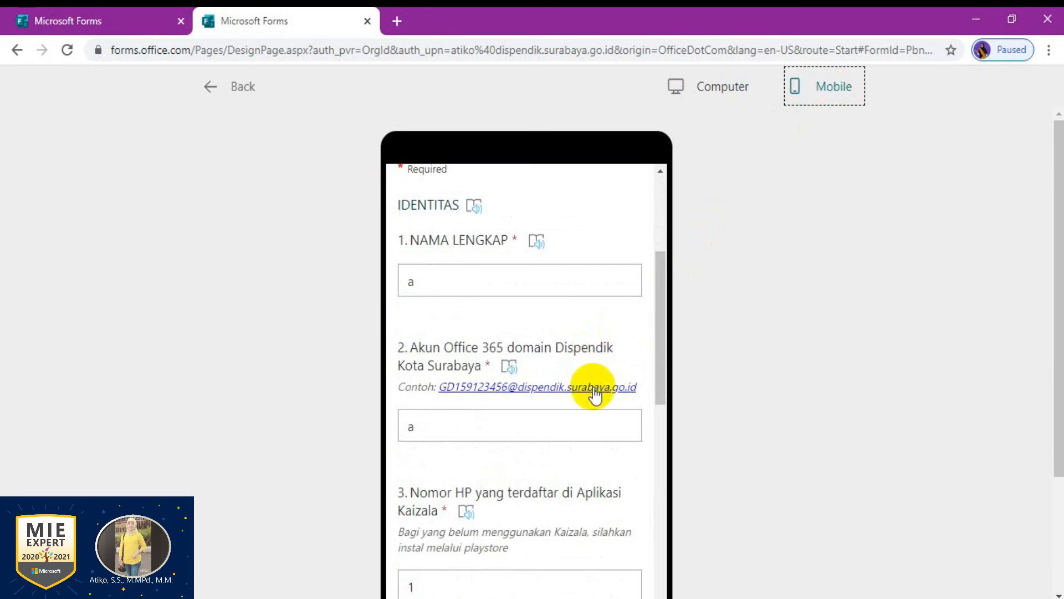
pyautogui.scroll(3, 594, 392)
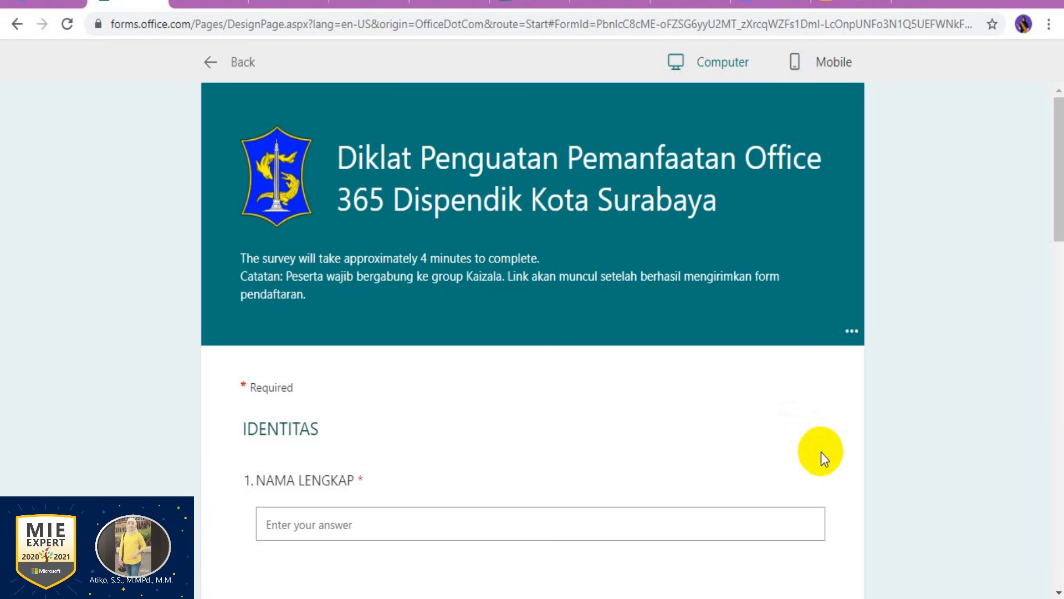
# Leave the preview and open the form's settings
pyautogui.click(240, 61)
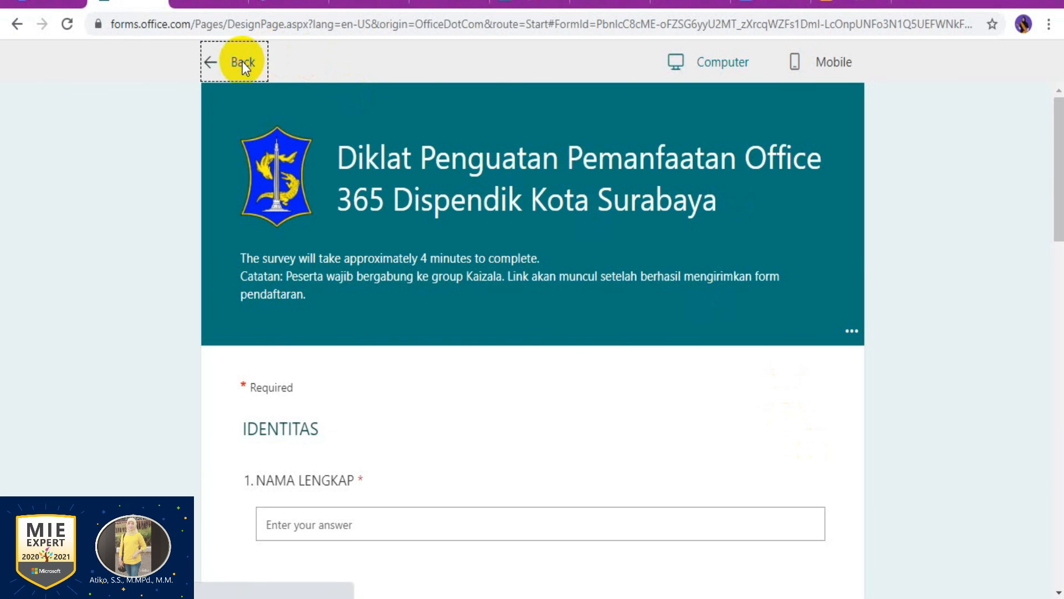
pyautogui.click(1035, 104)
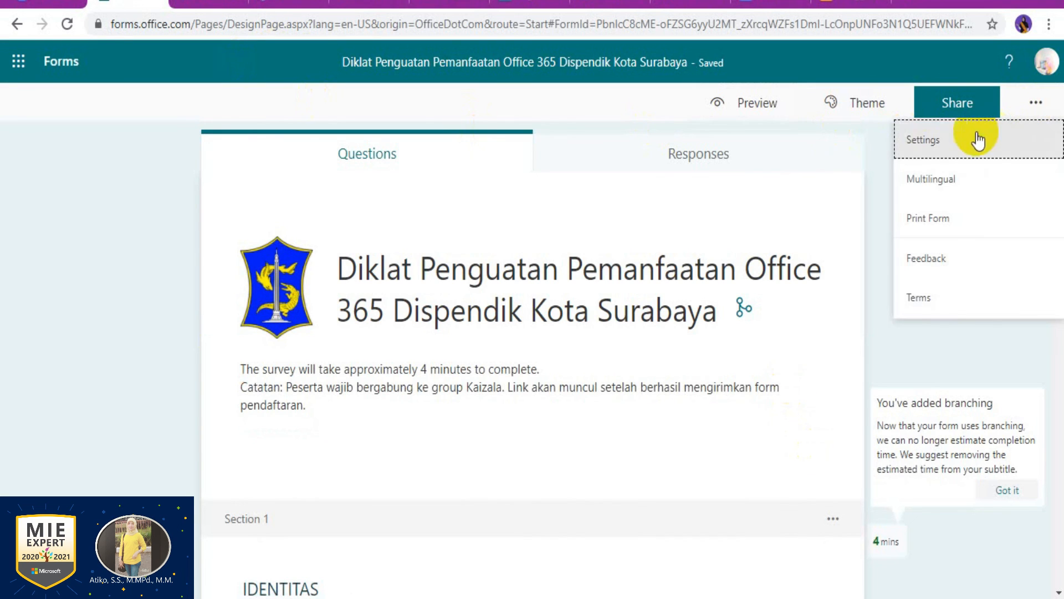
pyautogui.click(935, 143)
# Switch who can fill out the form between anyone and only people in my organization, ending on the organization option
pyautogui.click(813, 245)
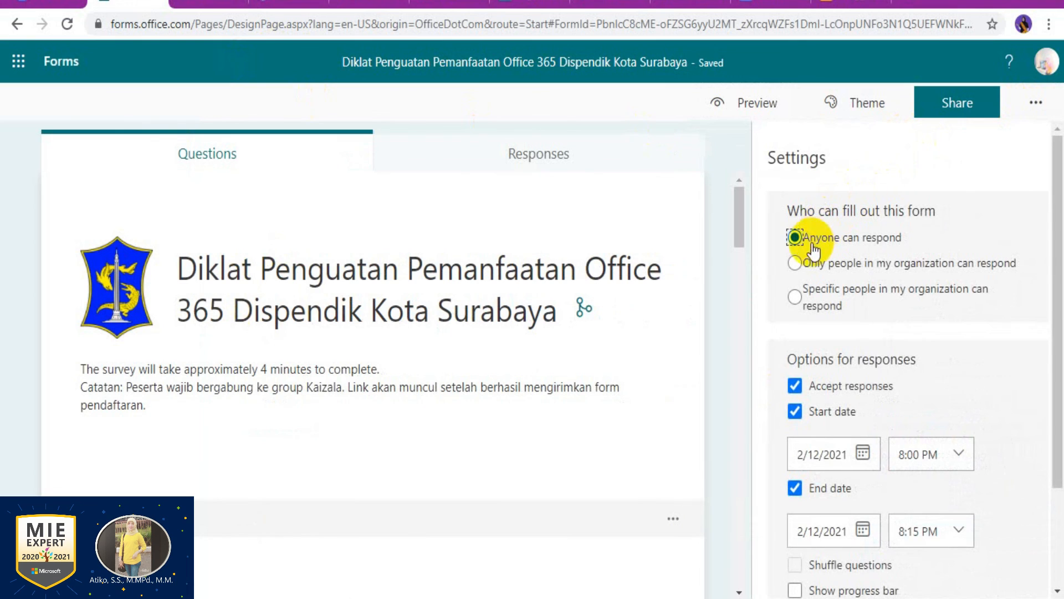
pyautogui.click(796, 263)
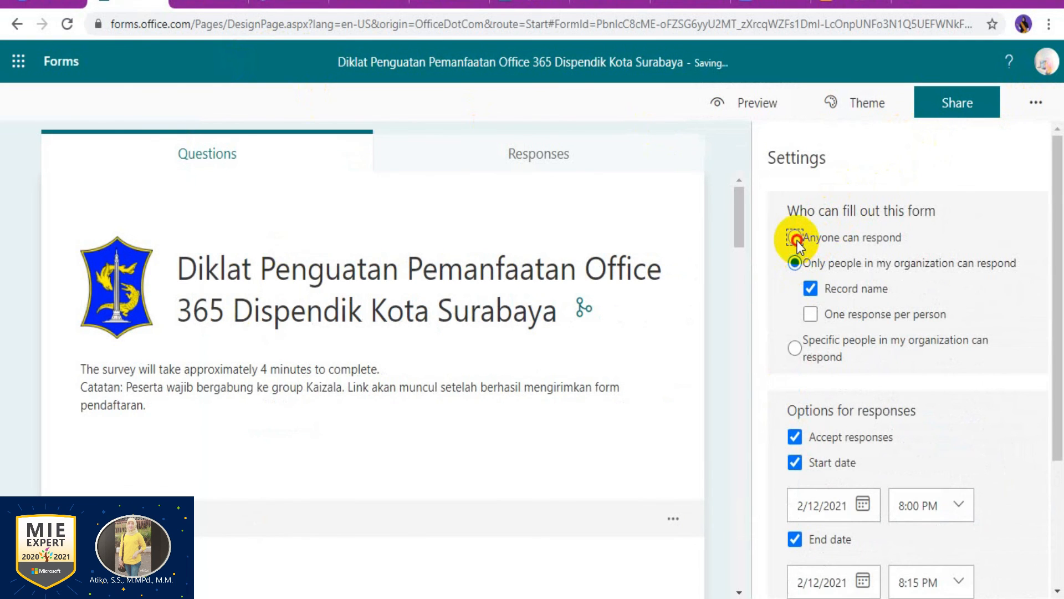
pyautogui.click(796, 238)
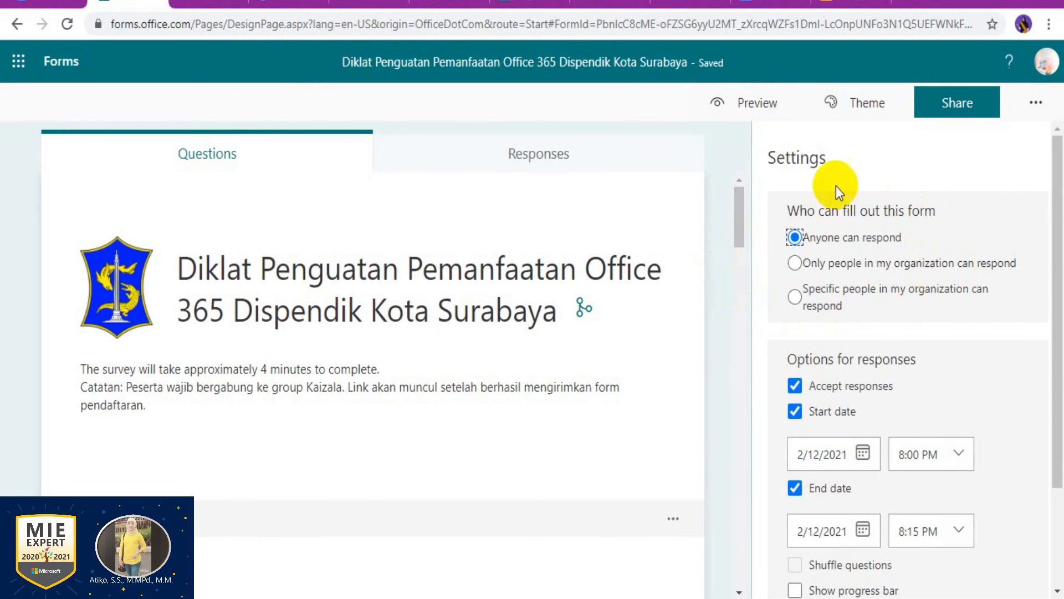
pyautogui.click(796, 264)
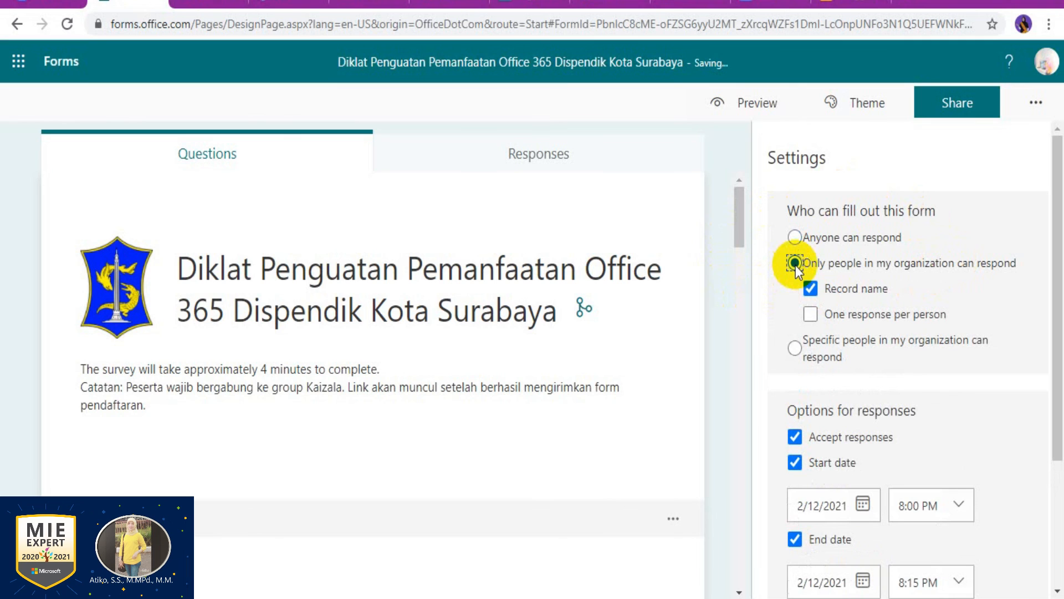
# Turn the start date option for responses off and back on
pyautogui.scroll(-3, 796, 265)
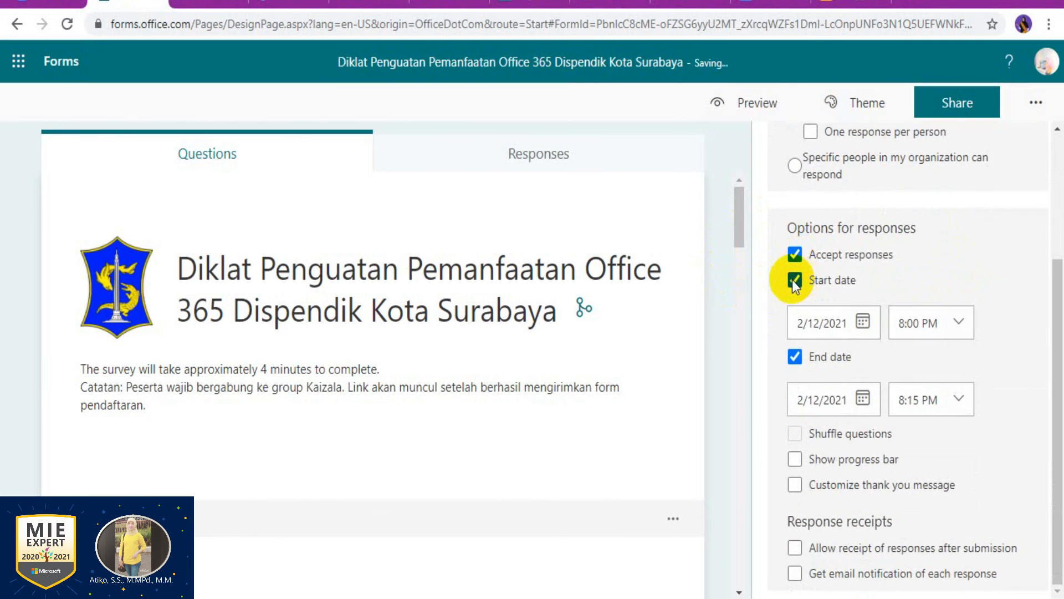
pyautogui.click(796, 282)
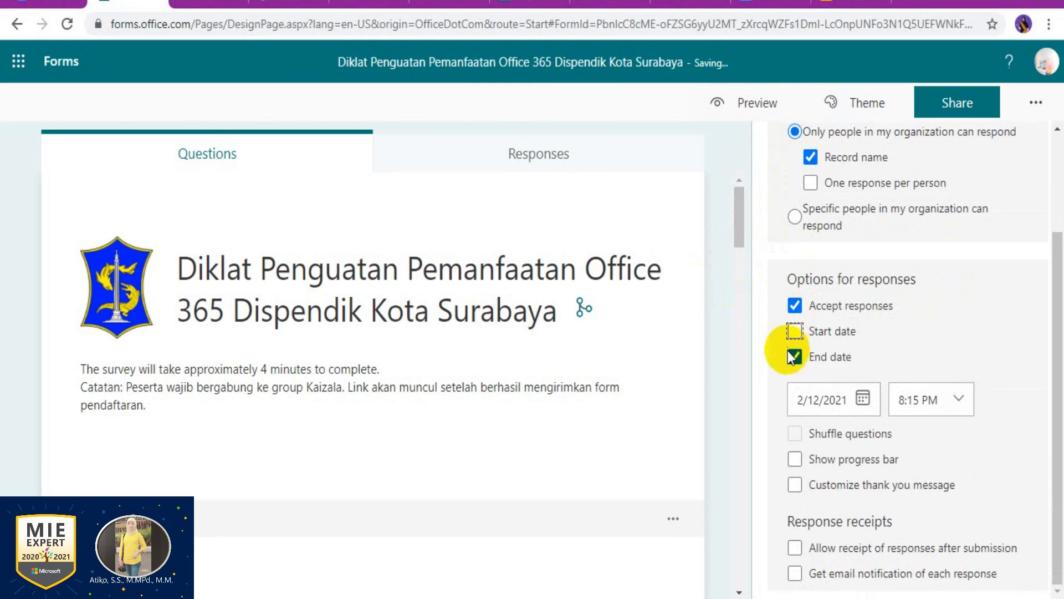
pyautogui.click(794, 333)
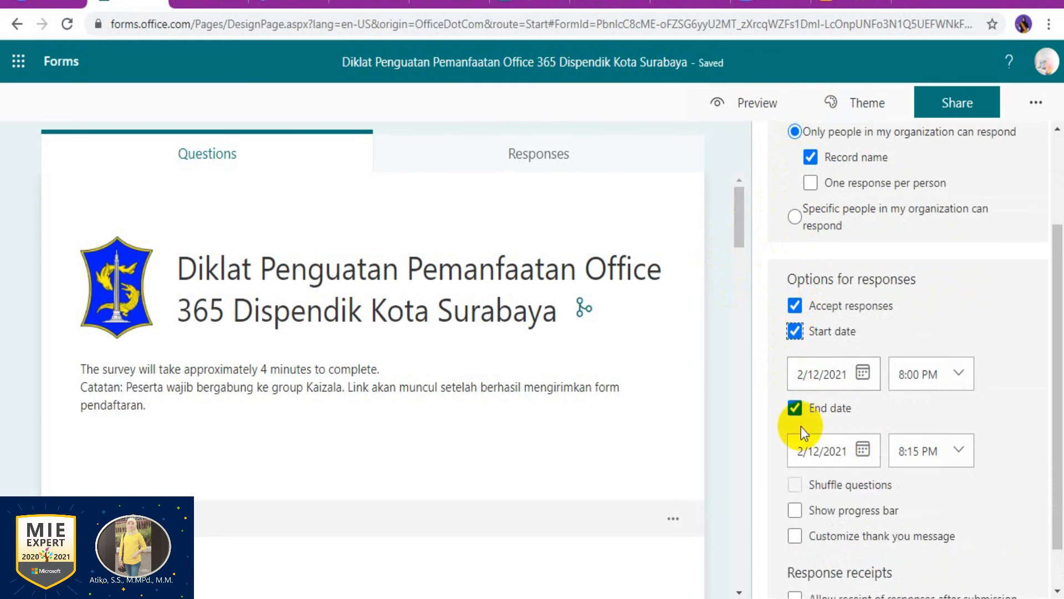
# Enable the customized thank you message and select its default text
pyautogui.scroll(-1, 793, 411)
pyautogui.click(795, 484)
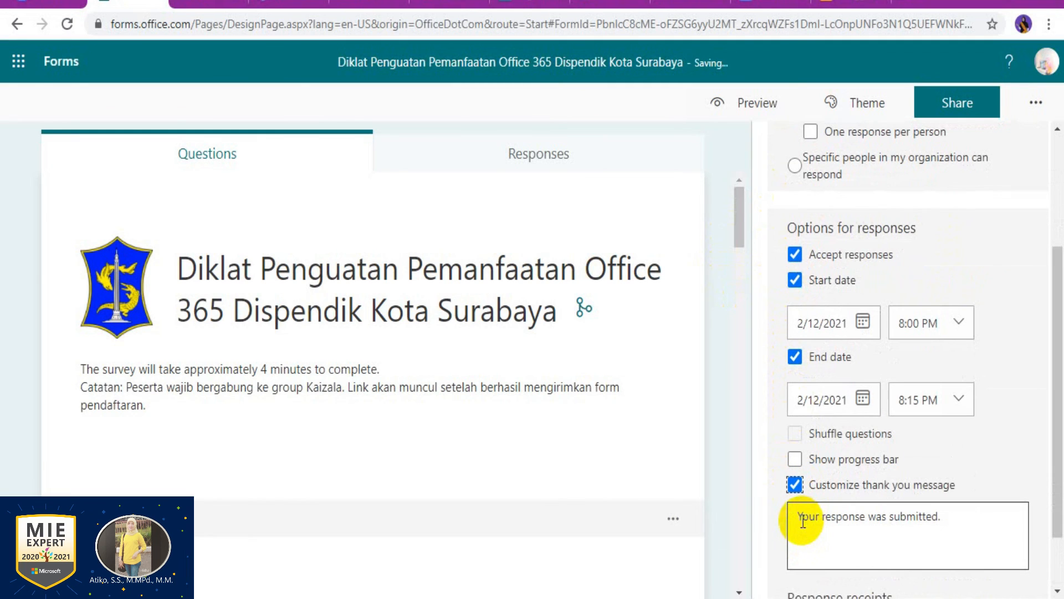
pyautogui.tripleClick(801, 516)
pyautogui.moveTo(814, 520); pyautogui.dragTo(951, 518)
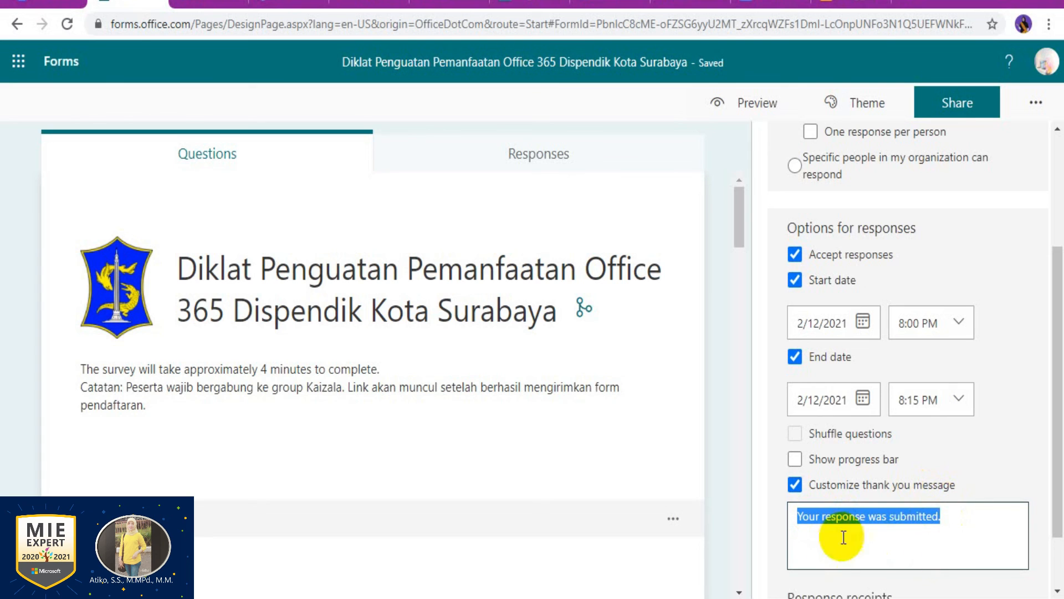
pyautogui.scroll(-2, 891, 543)
# Set the form so that anyone can respond, then leave the settings and open the form's additional options
pyautogui.scroll(5, 837, 485)
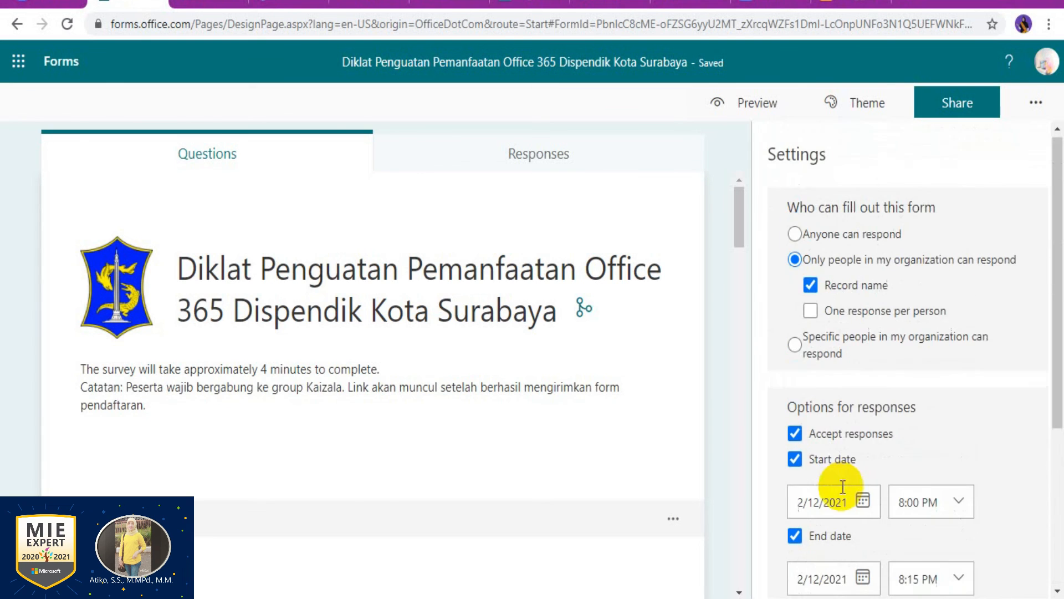
pyautogui.click(796, 234)
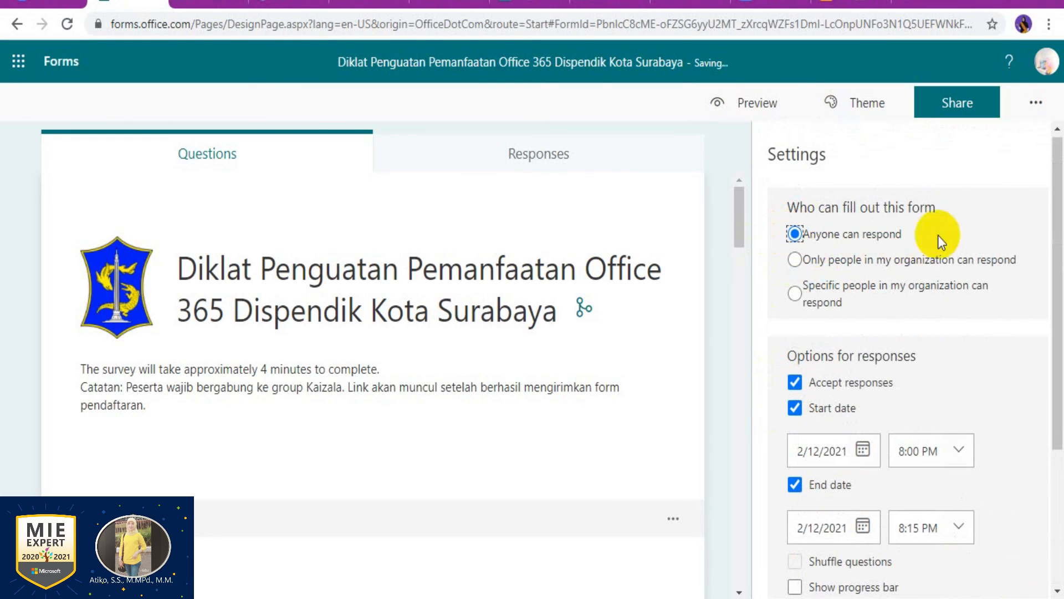
pyautogui.click(1026, 107)
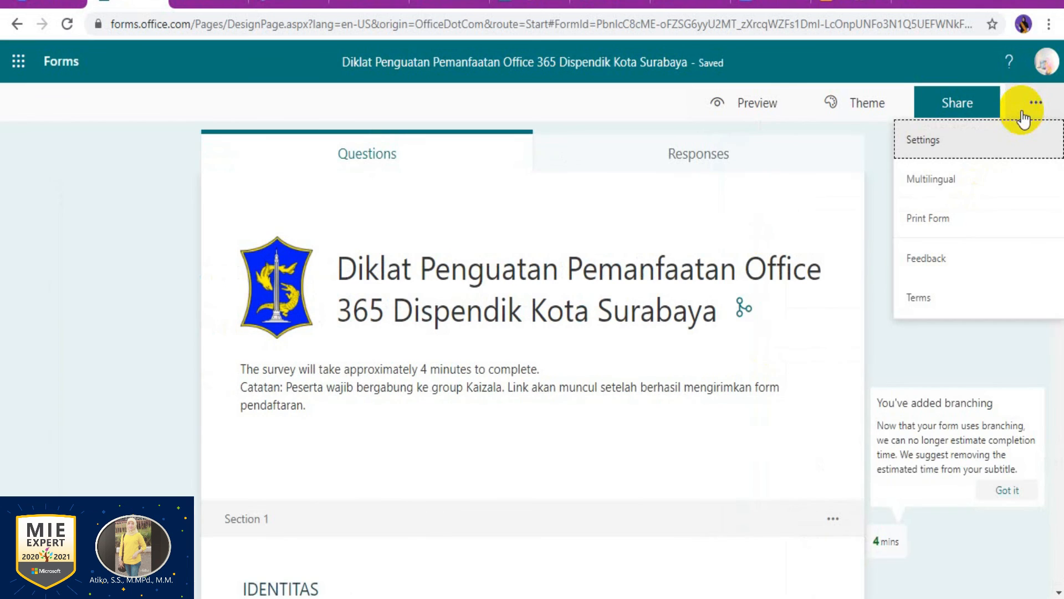
# Open the form's print preview, check the destination choices with Save as PDF kept, and leave without printing
pyautogui.click(934, 220)
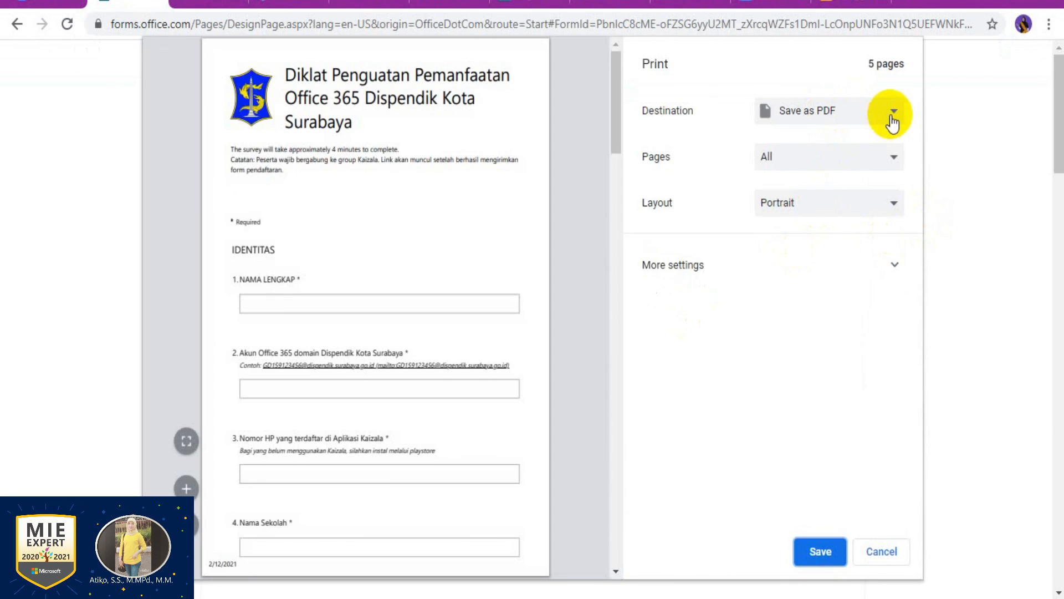
pyautogui.click(892, 114)
pyautogui.click(844, 148)
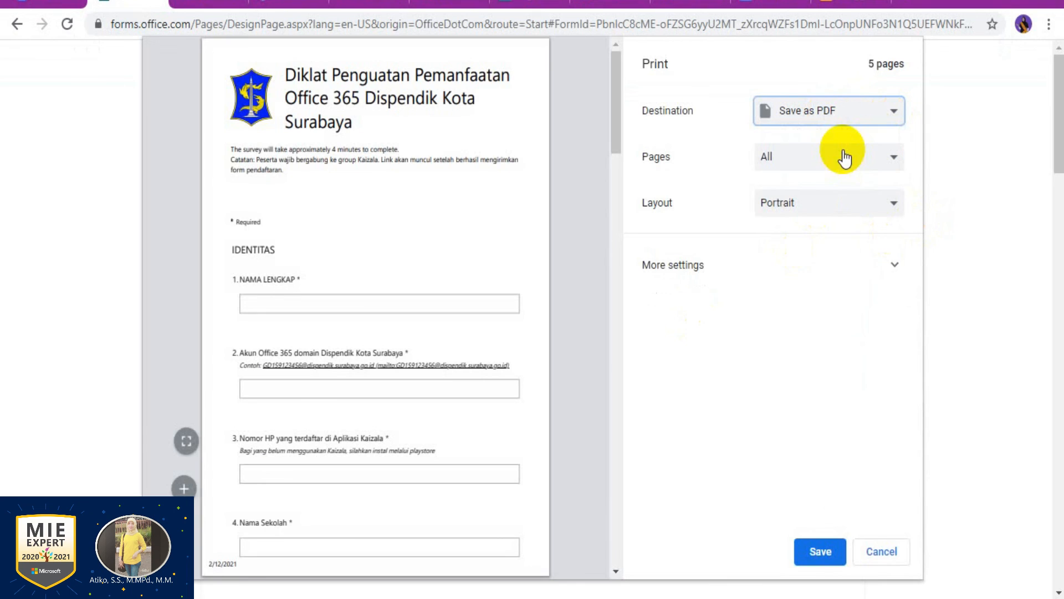
pyautogui.click(883, 556)
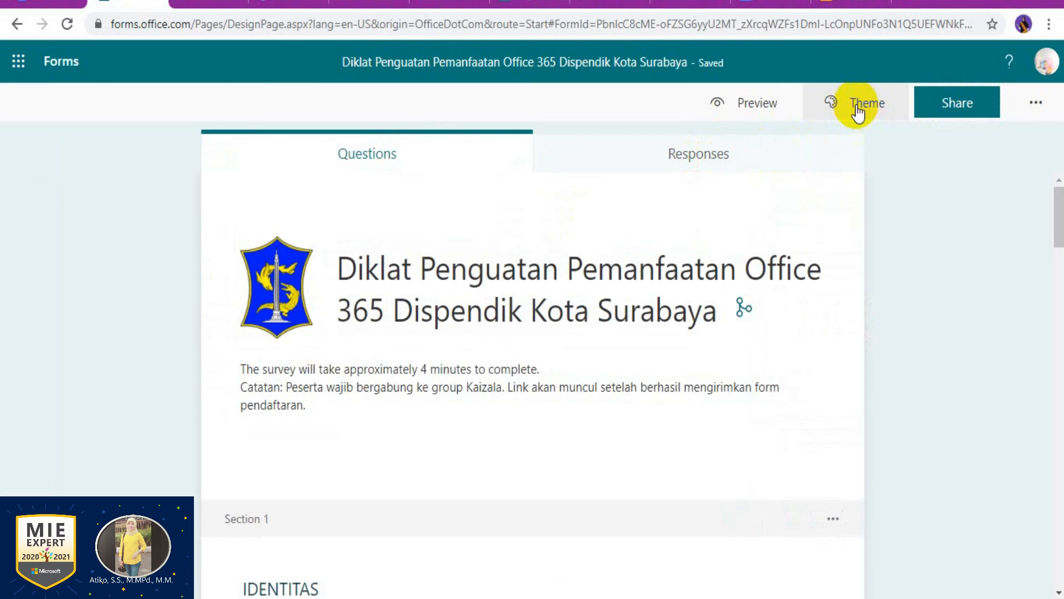
# Apply the purple office theme with the printer and clock illustration to the form, check it in preview and return to editing
pyautogui.click(858, 108)
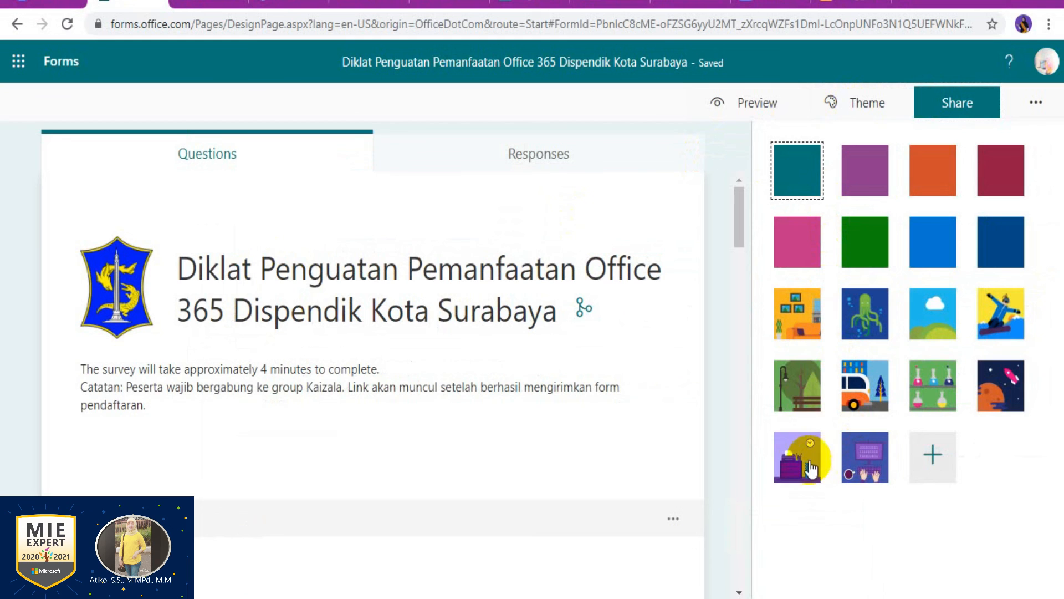
pyautogui.click(793, 460)
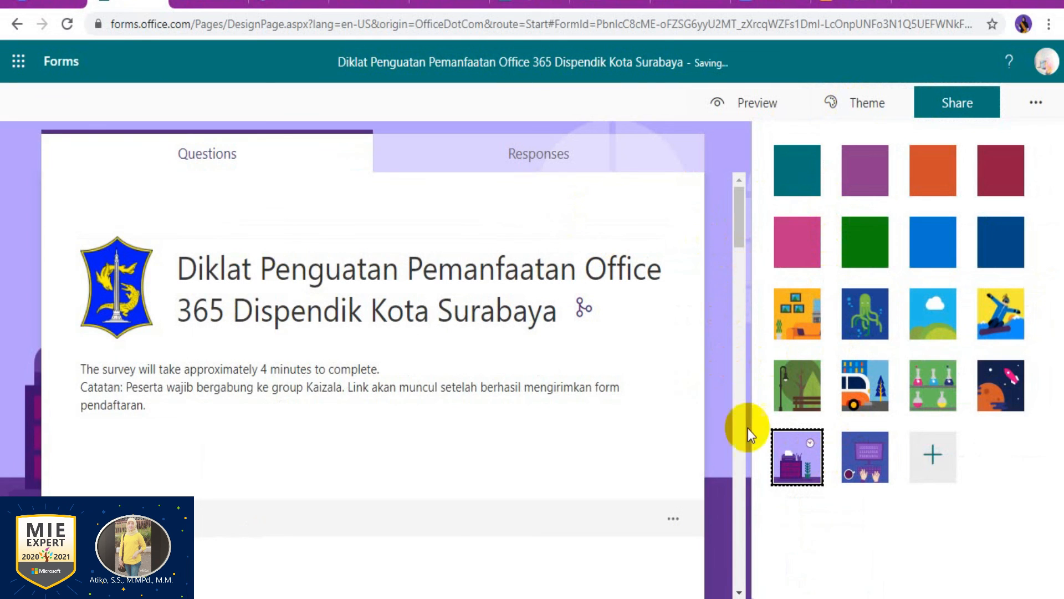
pyautogui.click(692, 176)
pyautogui.click(749, 111)
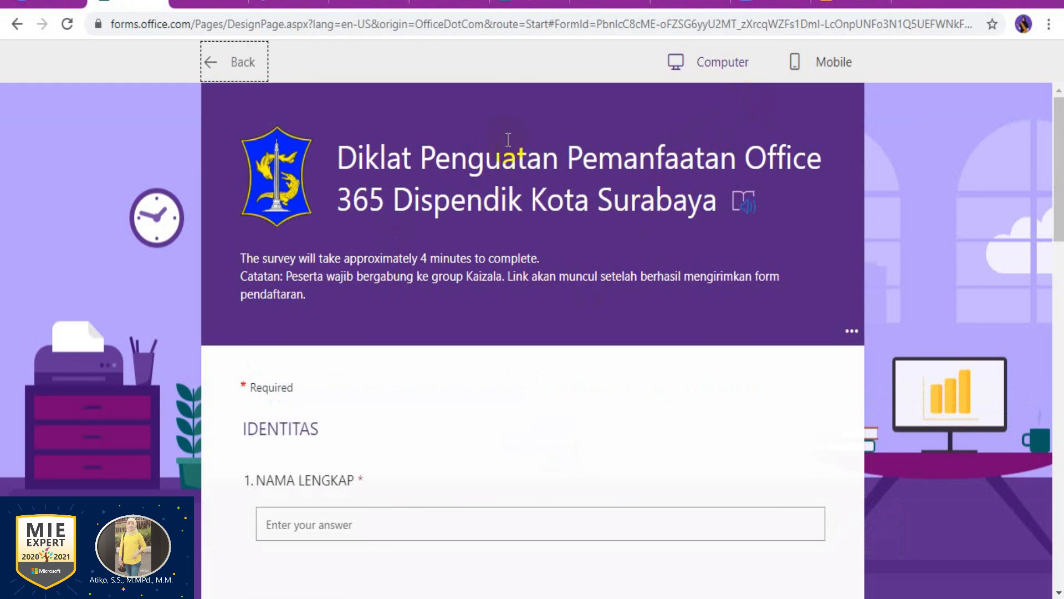
pyautogui.click(237, 59)
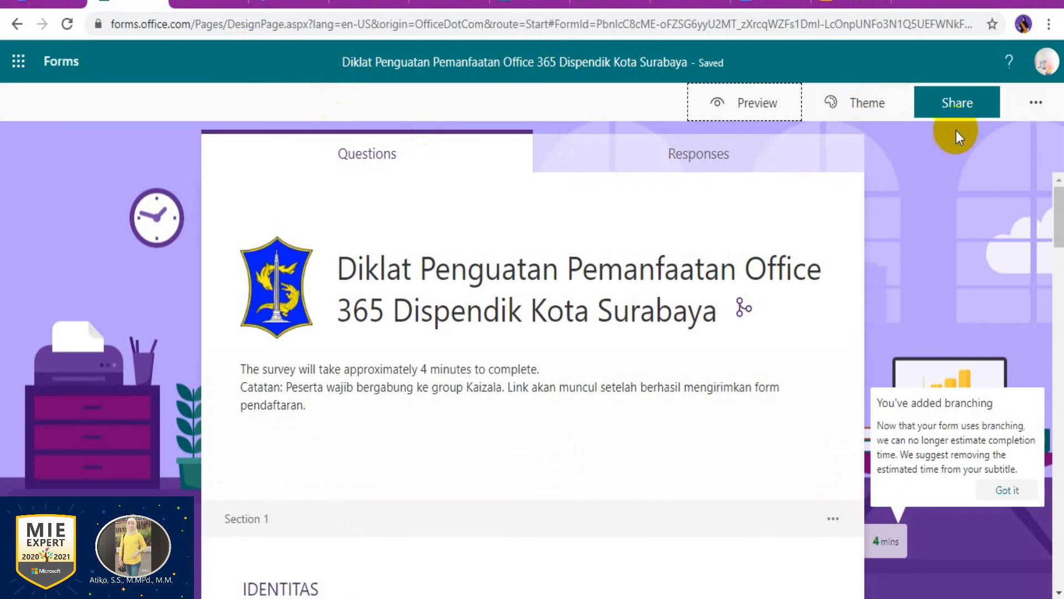
# Open the form's sharing options and copy the response link for anyone who can respond
pyautogui.click(956, 109)
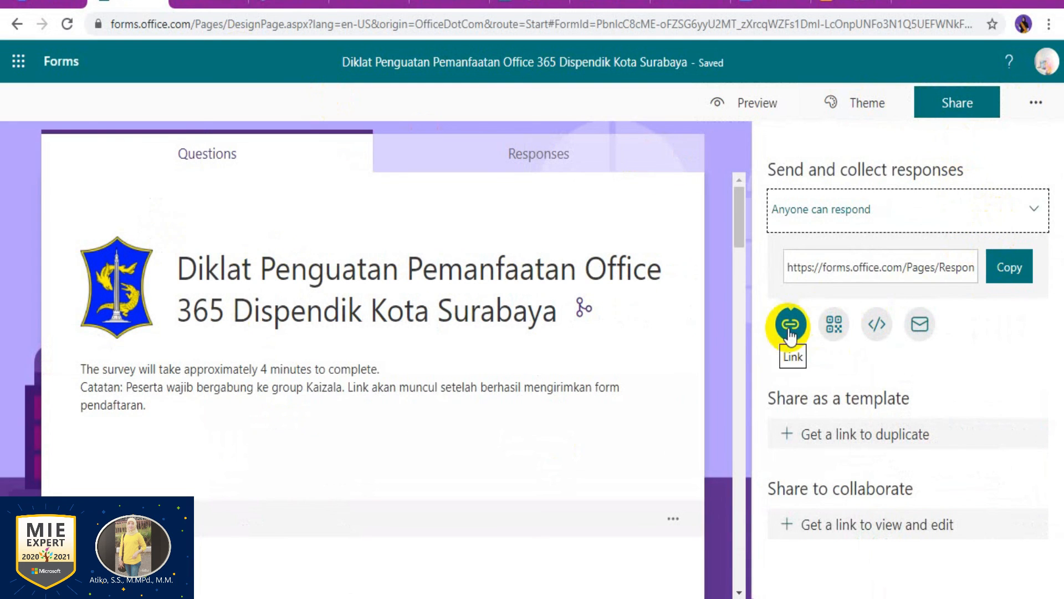
pyautogui.click(1010, 269)
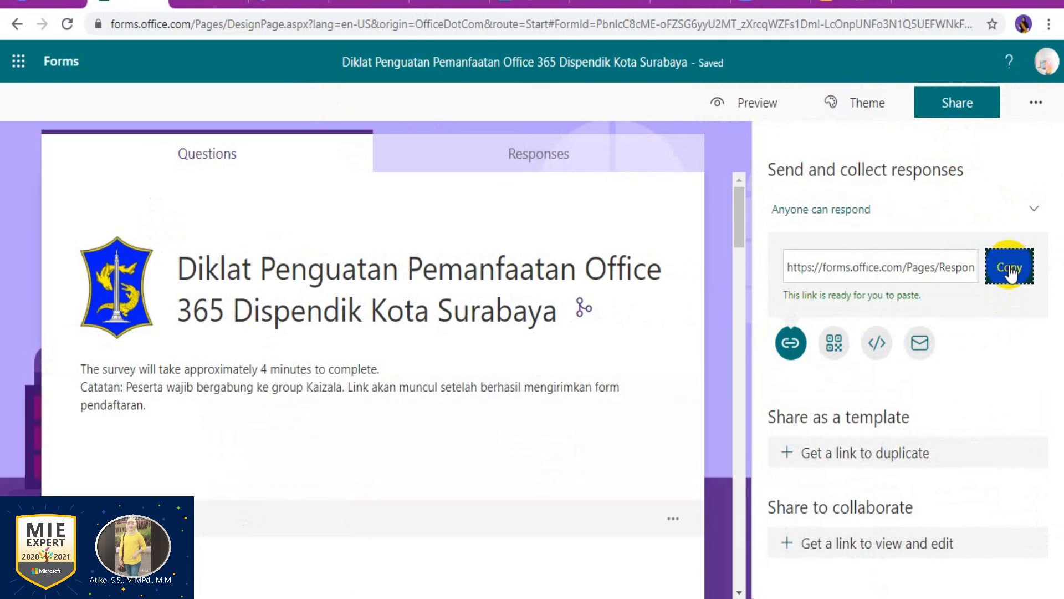